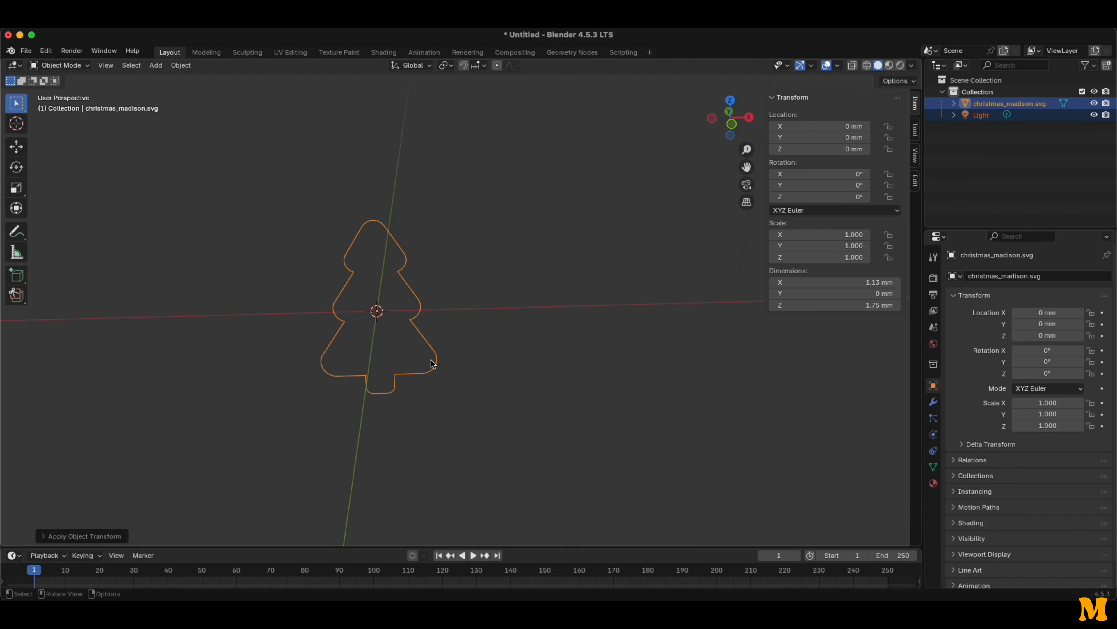
Rotate the imported Christmas tree outline about the X axis and set its X rotation to -90°.
key(r)
key(x)
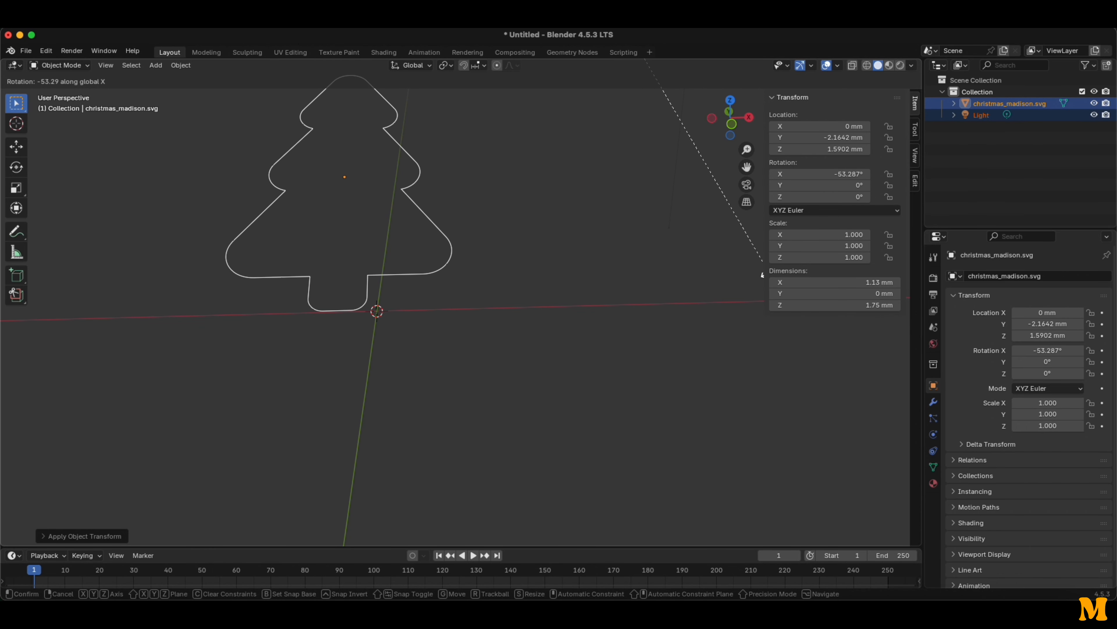
click(775, 268)
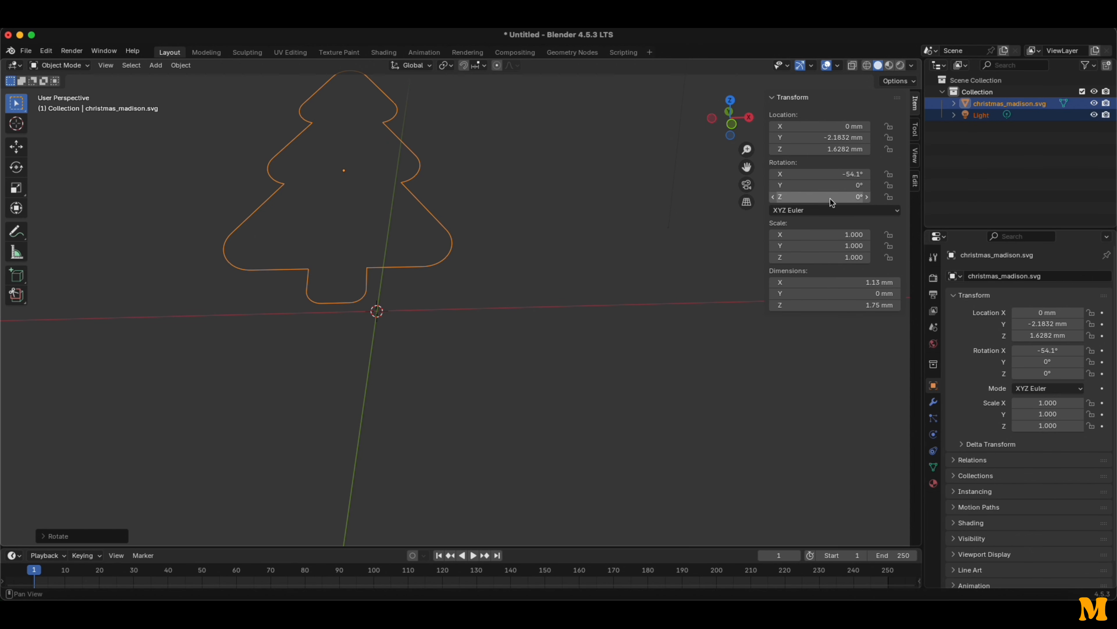
click(822, 174)
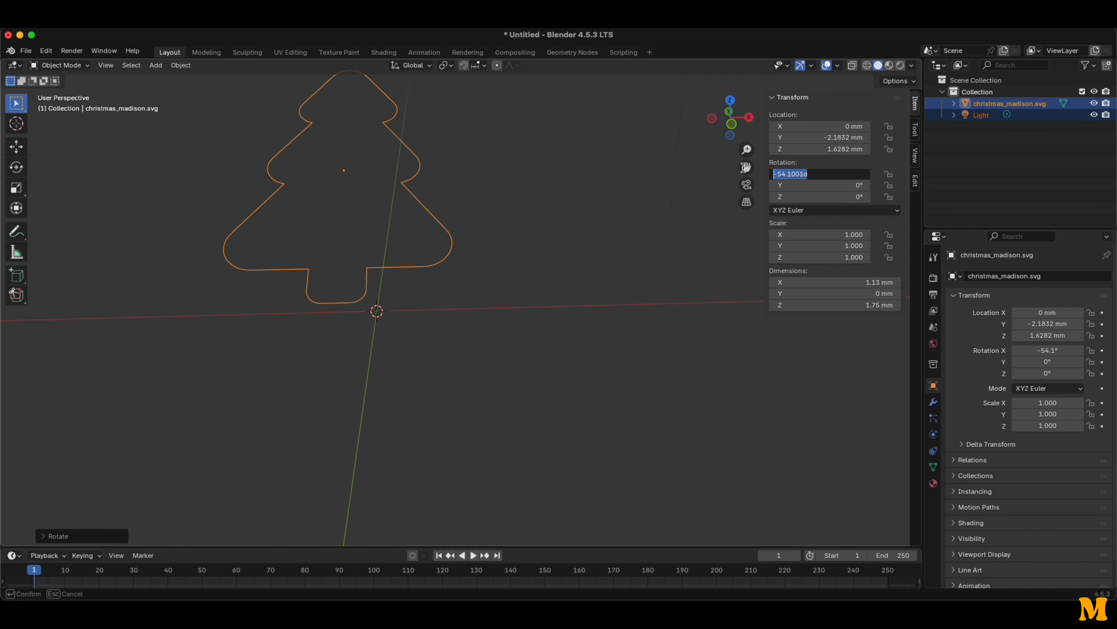
text(-90)
key(Return)
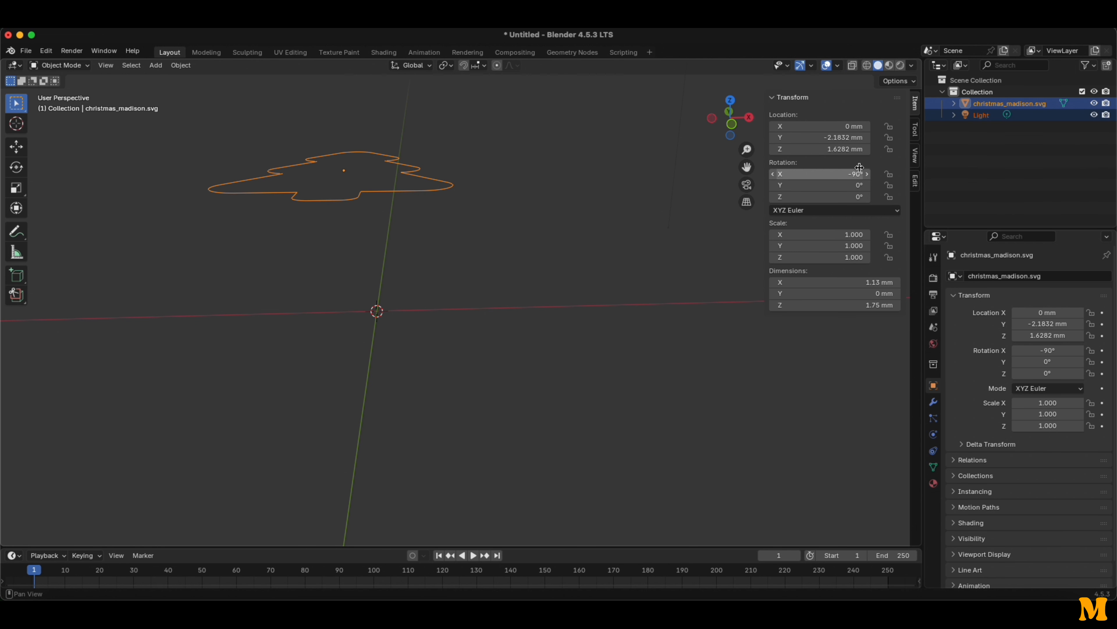
Set the tree outline's Y and Z location to 0 mm so it sits at the world origin.
scroll(229, 167, up, 5)
scroll(318, 188, down, 10)
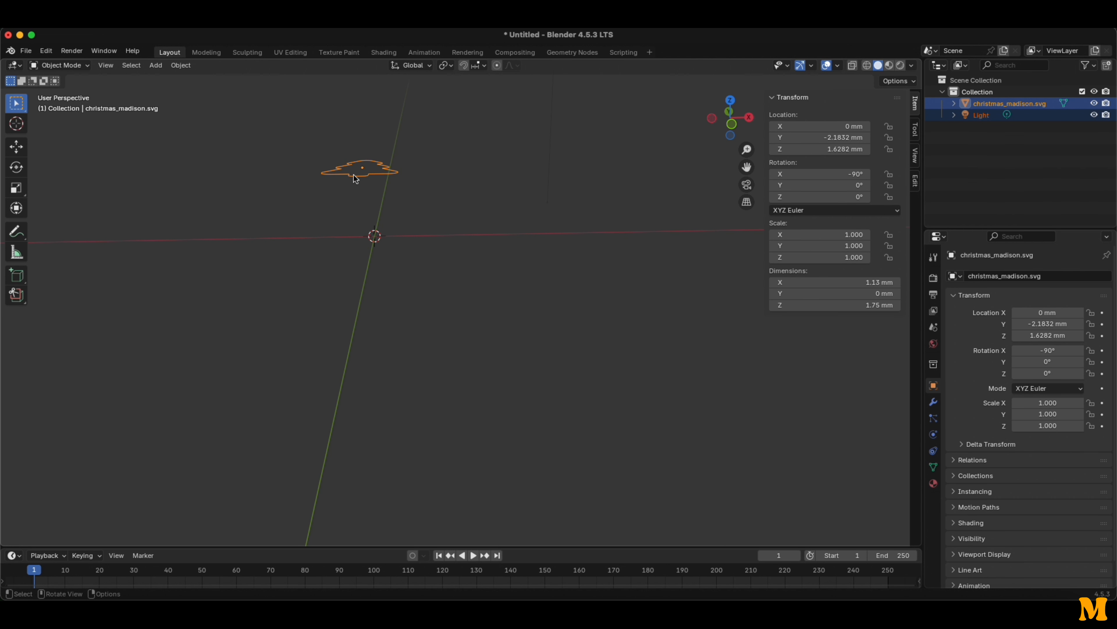
click(821, 137)
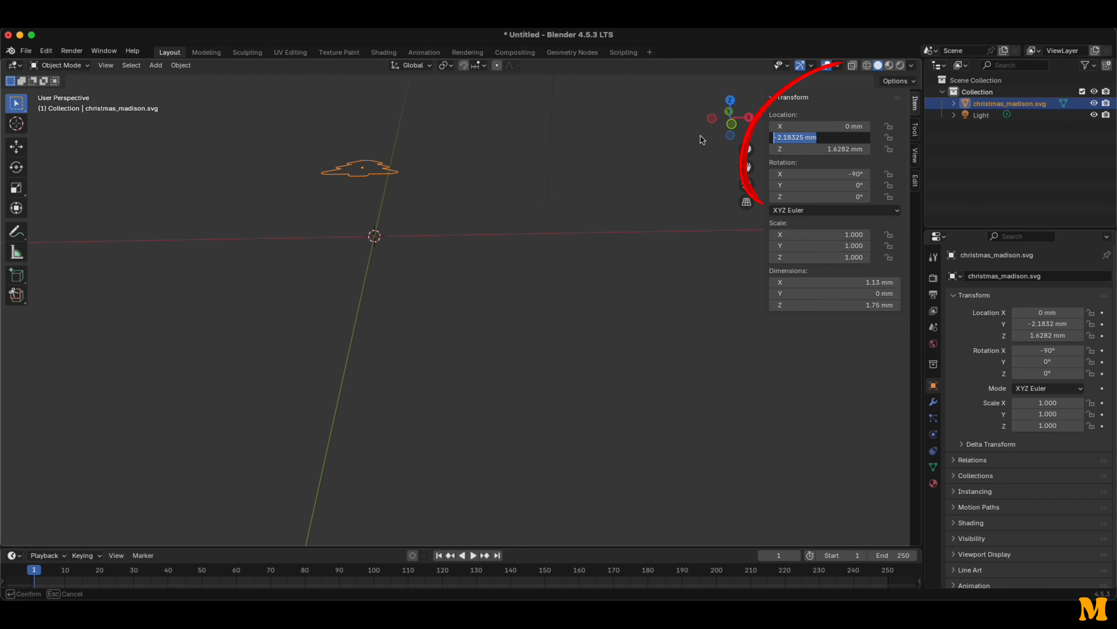
text(0)
key(Tab)
text(0)
key(Tab)
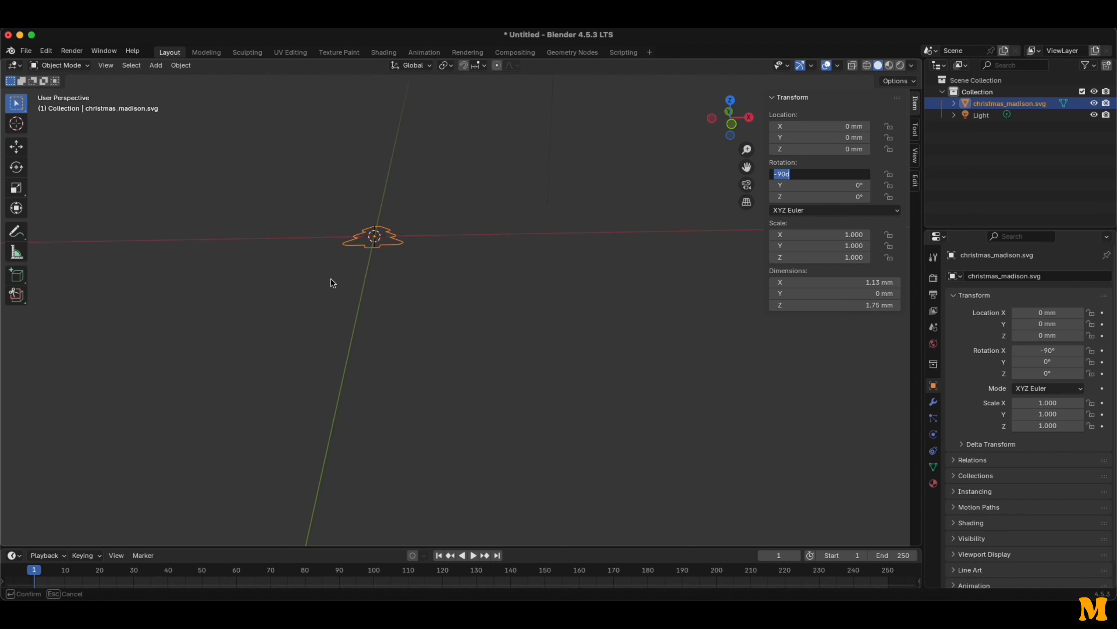
key(Return)
Apply Rotation & Scale to the tree outline.
middle_drag(293, 304, 467, 357)
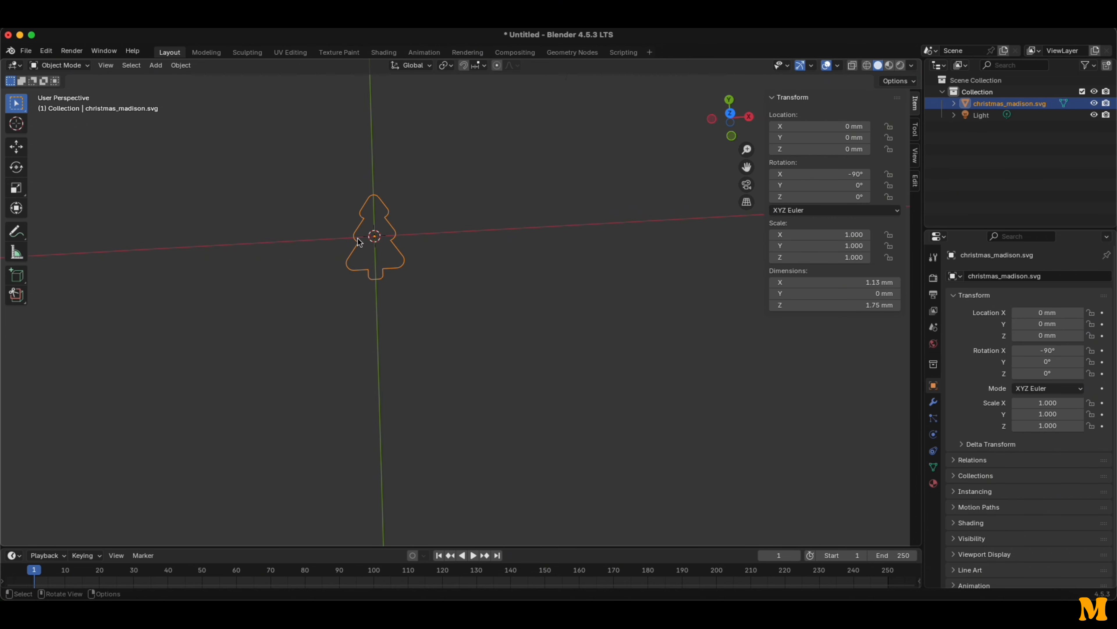
scroll(358, 239, down, 7)
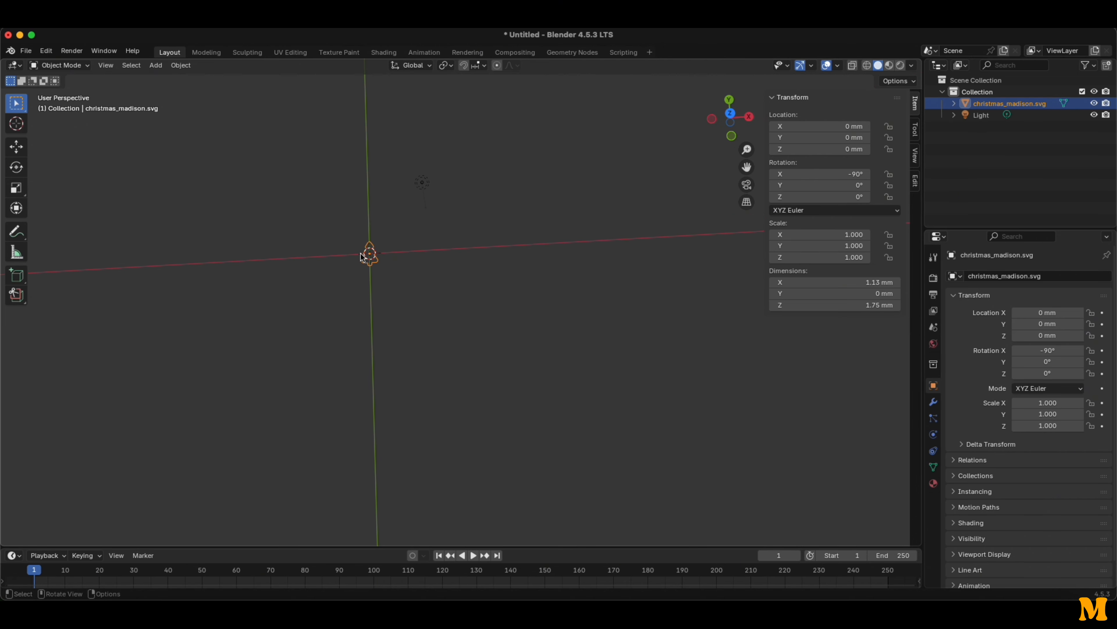
key(ctrl+a)
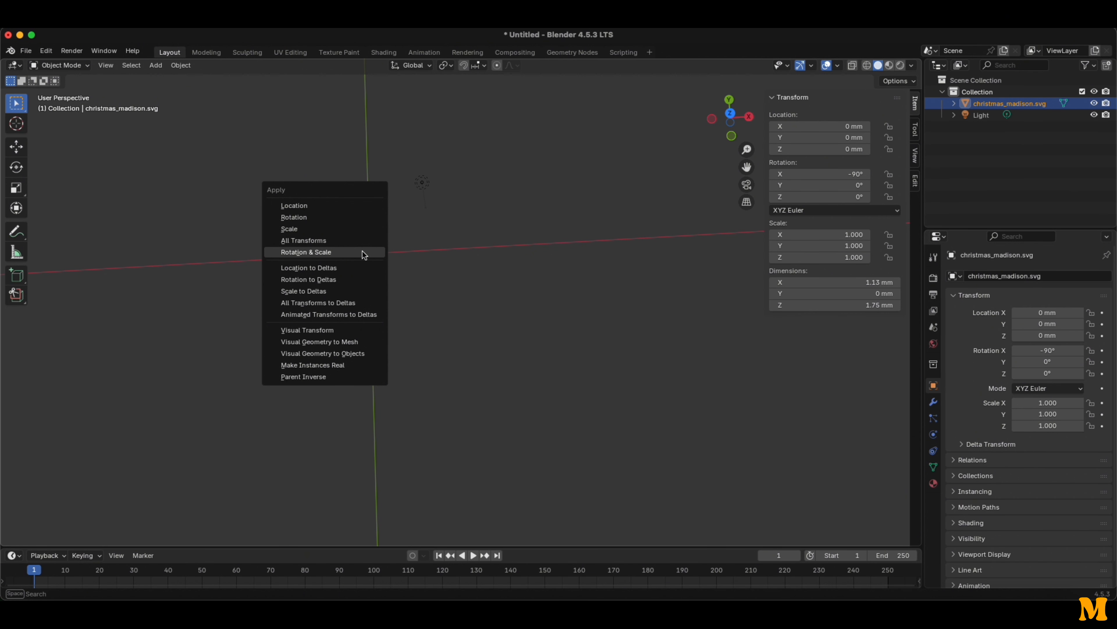
click(362, 252)
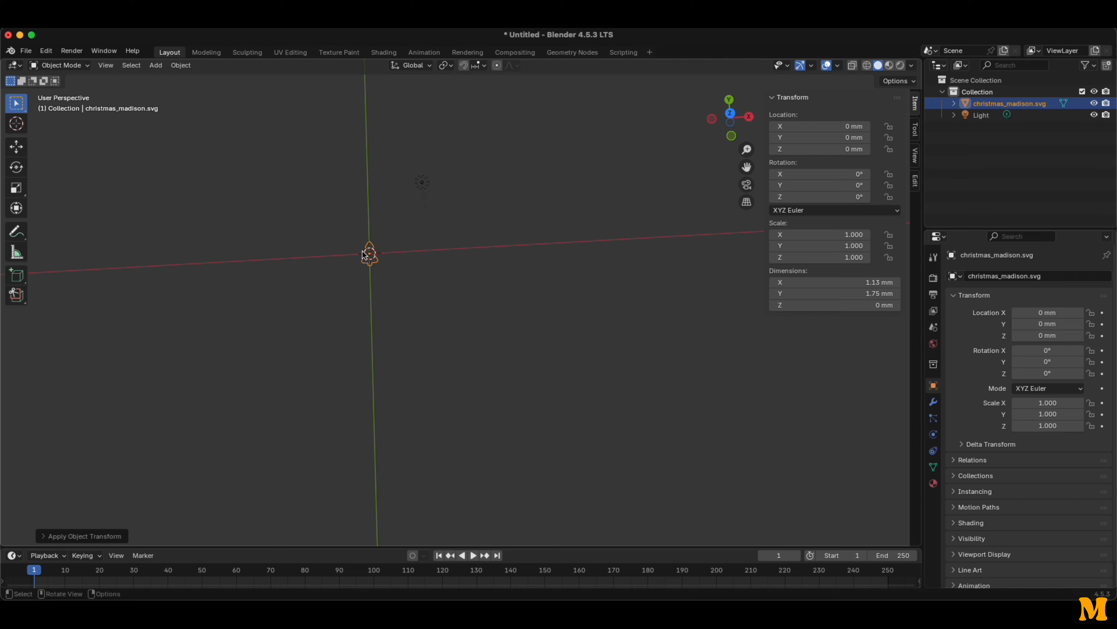
Scale the tree outline up uniformly by about 11.43, to about 12.9 mm wide and 20 mm tall.
key(s)
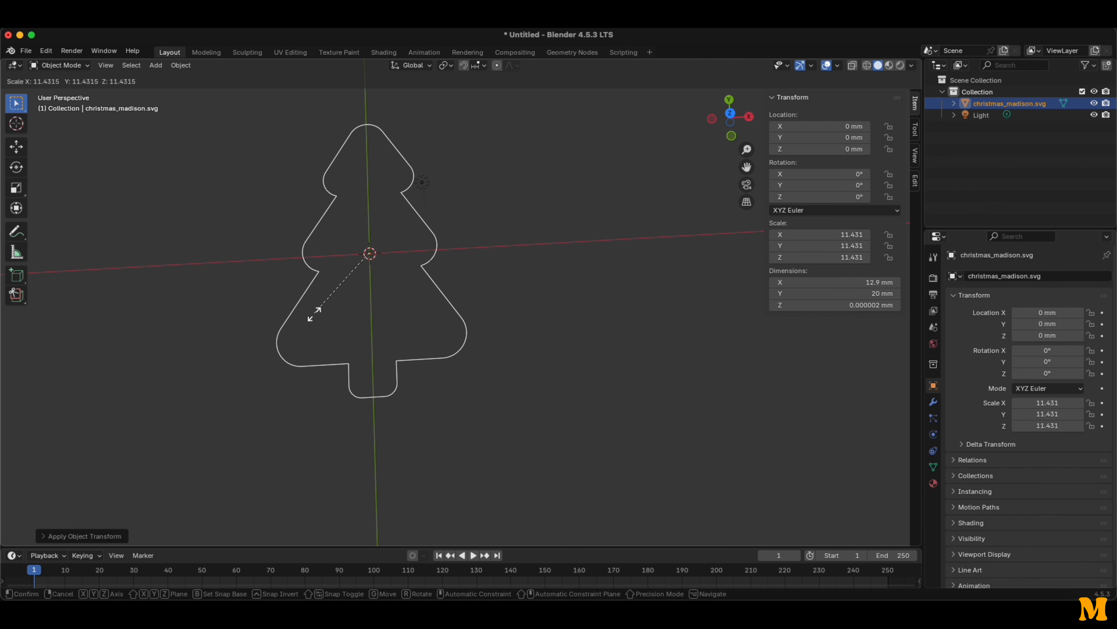
click(314, 315)
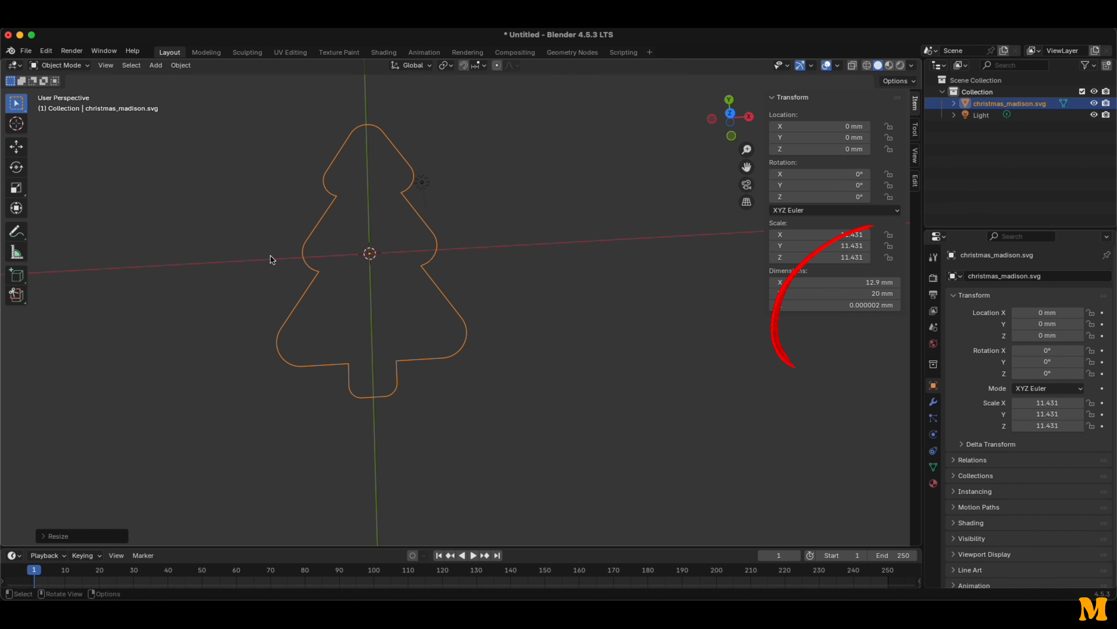
scroll(286, 262, up, 1)
scroll(360, 388, up, 1)
middle_drag(360, 388, 355, 385)
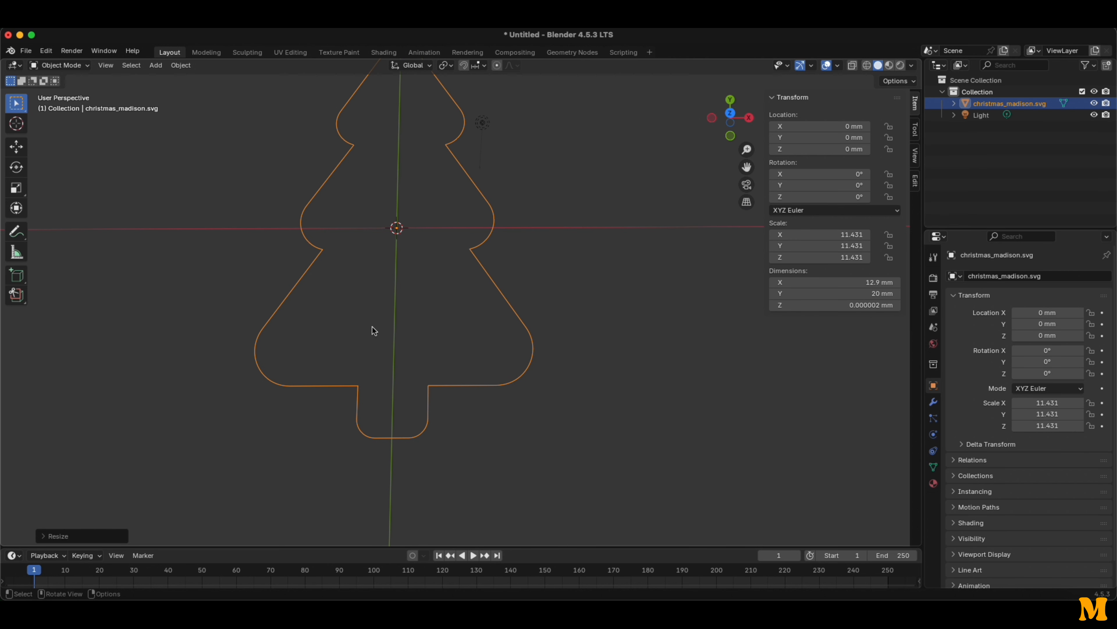
Display the tree outline in the Top Orthographic view and enter Edit Mode on it.
click(731, 115)
scroll(467, 201, down, 2)
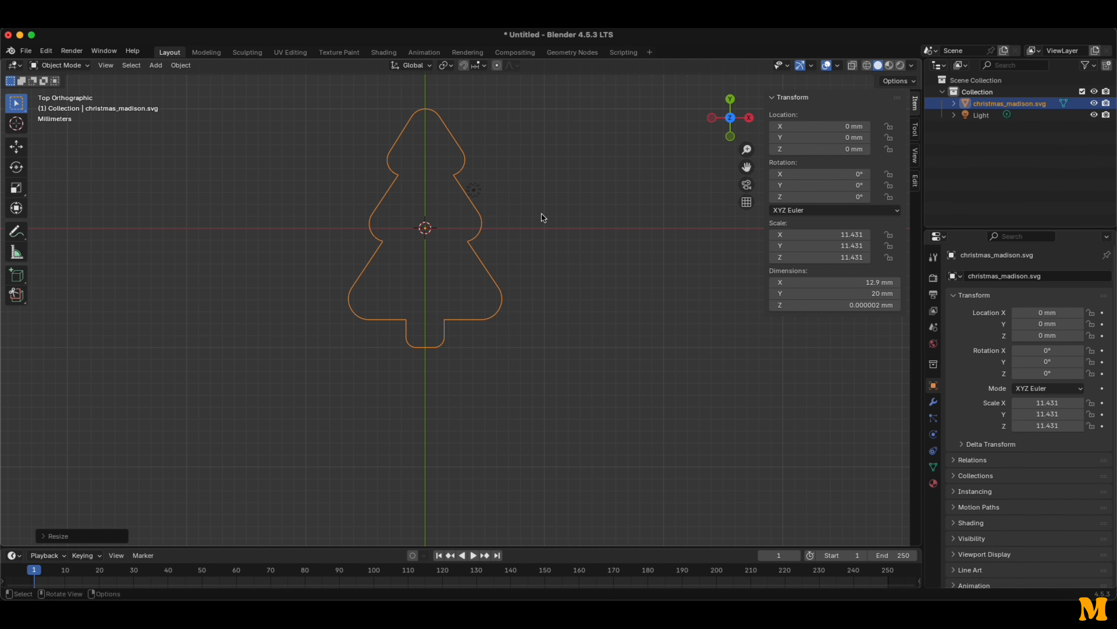
middle_drag(541, 213, 547, 180)
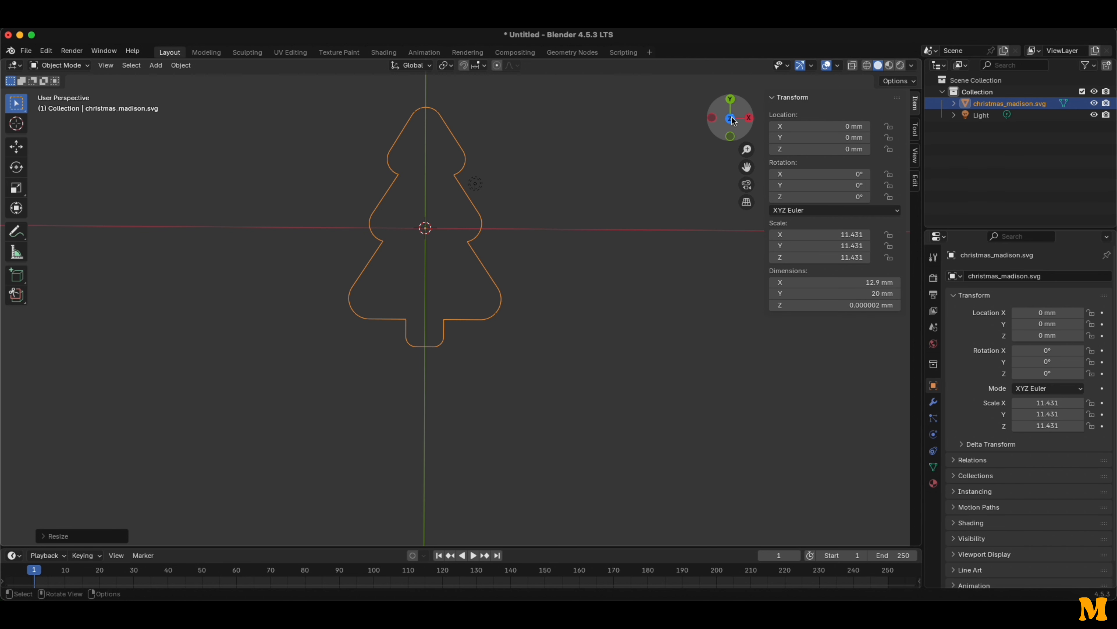
key(KP_5)
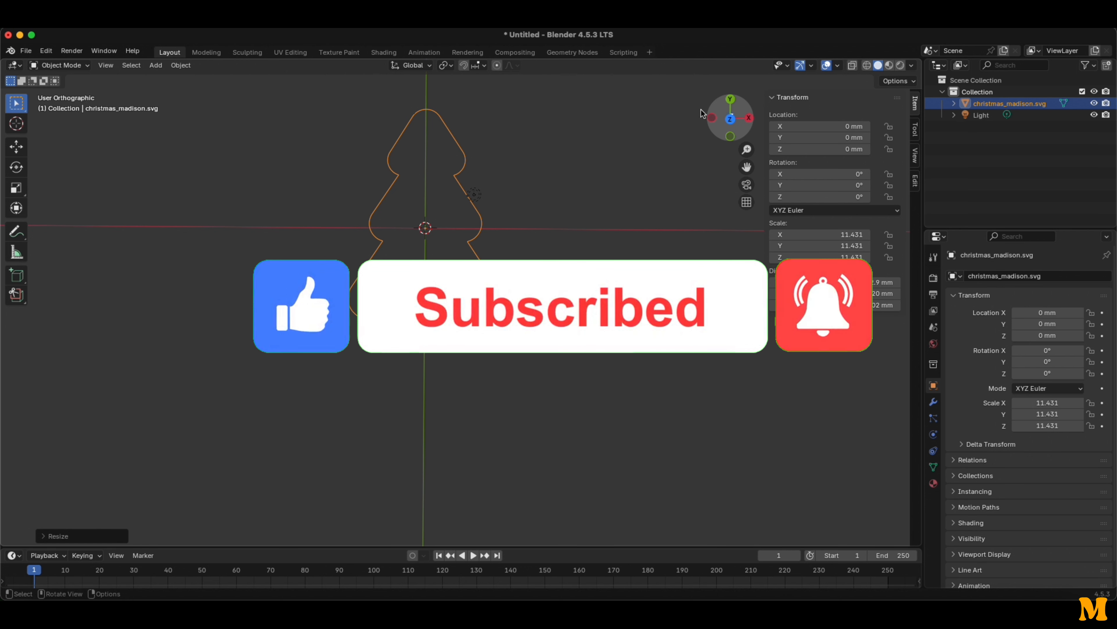
key(ctrl+KP_7)
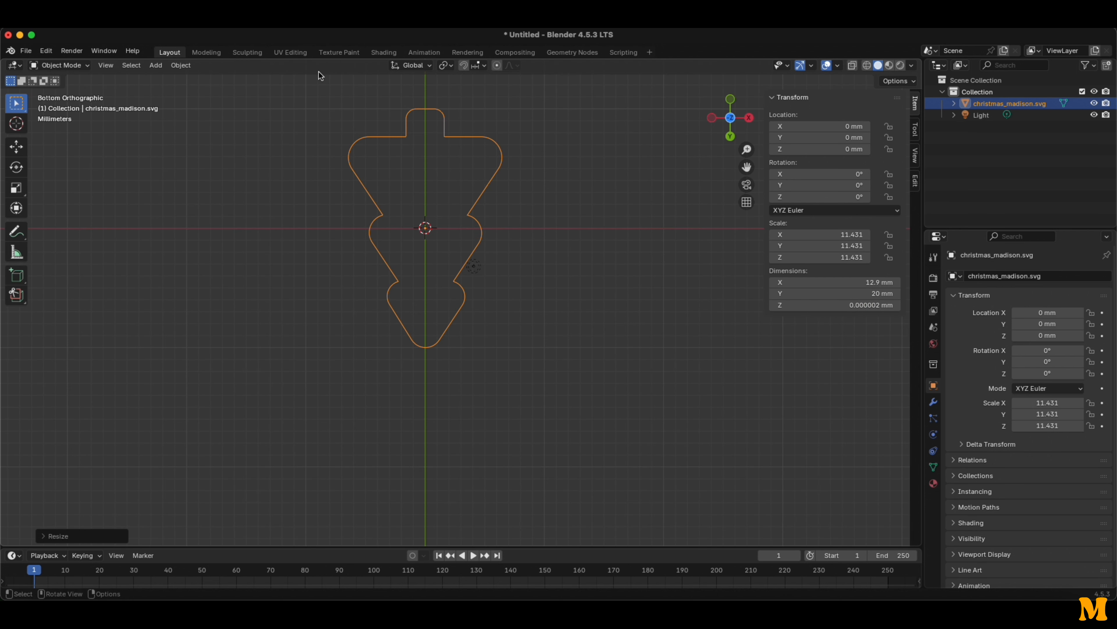
click(730, 118)
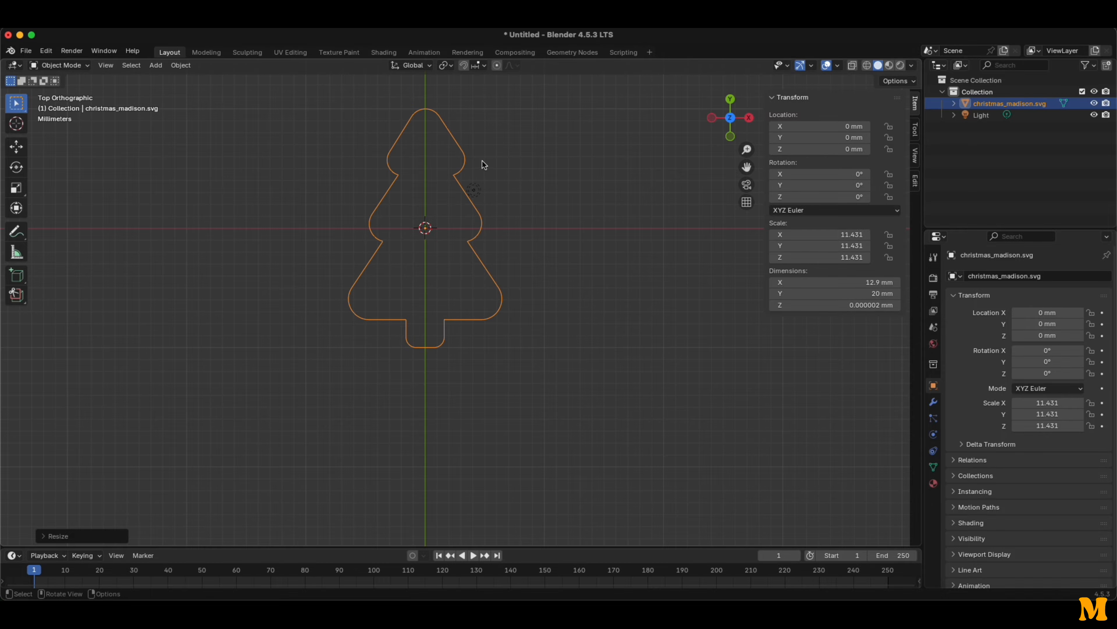
shift+middle_drag(485, 166, 506, 255)
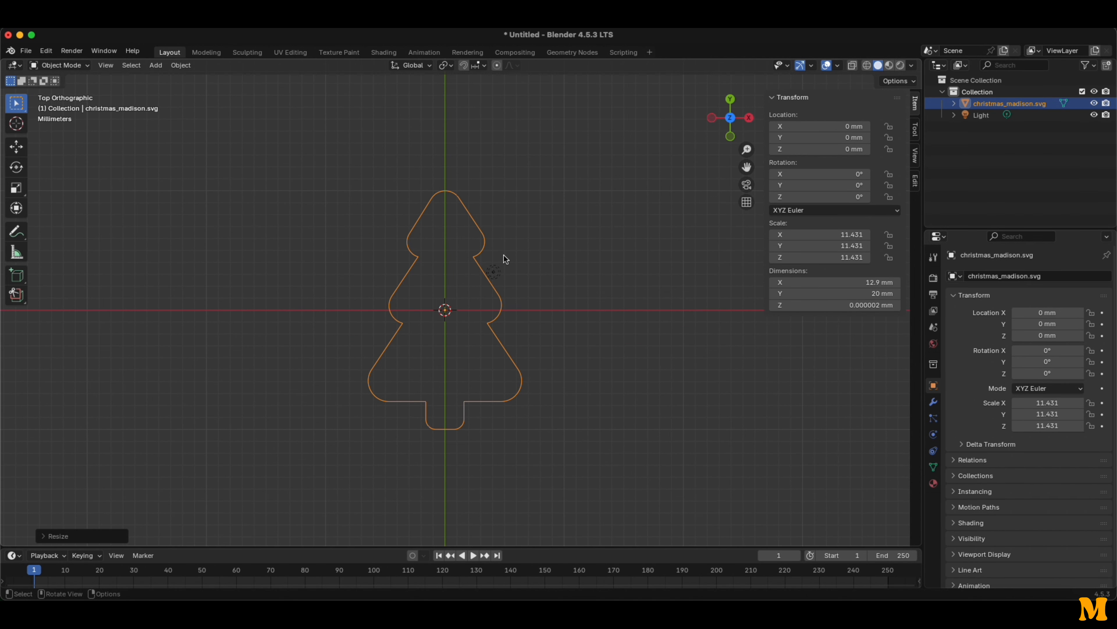
scroll(504, 254, up, 2)
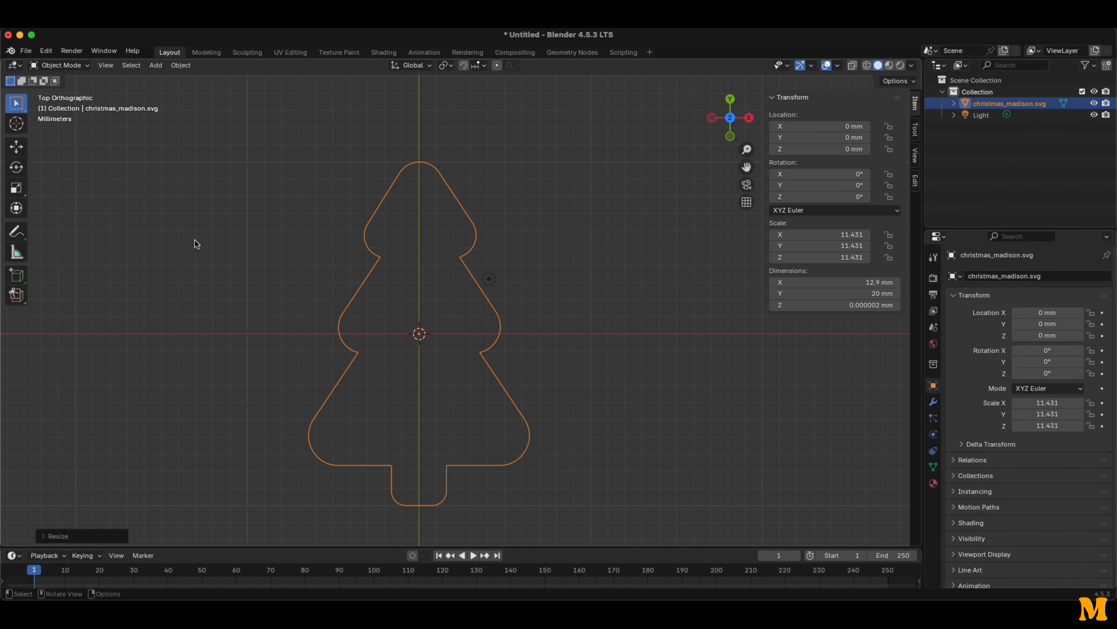
click(200, 138)
click(59, 66)
click(62, 92)
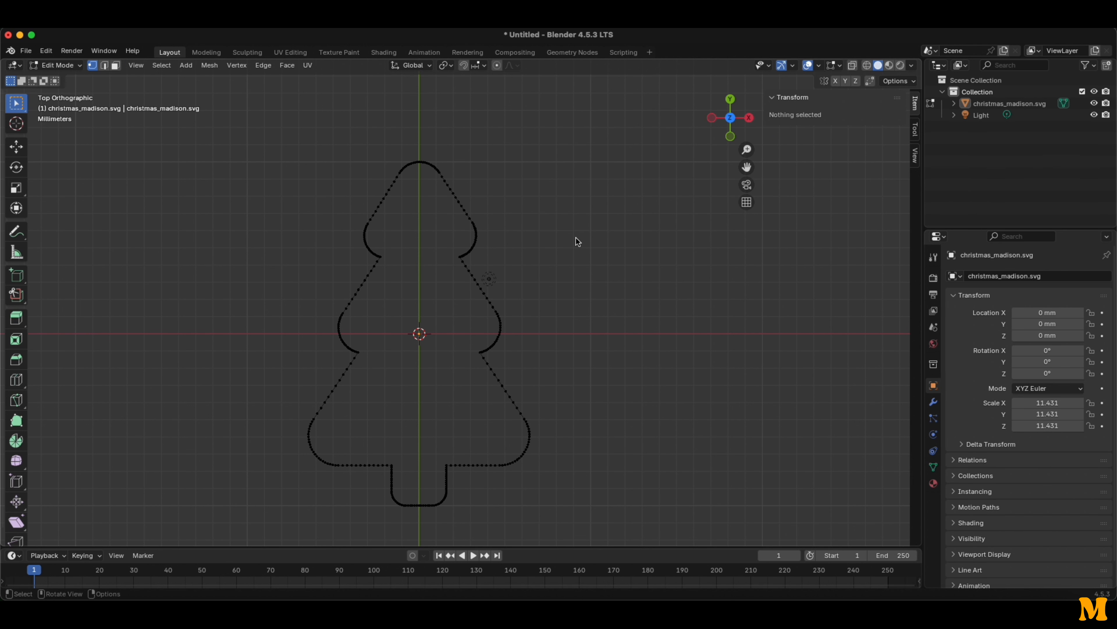
Select all vertices of the tree outline on the negative X side of the centre line and delete them.
click(389, 184)
drag(211, 152, 419, 530)
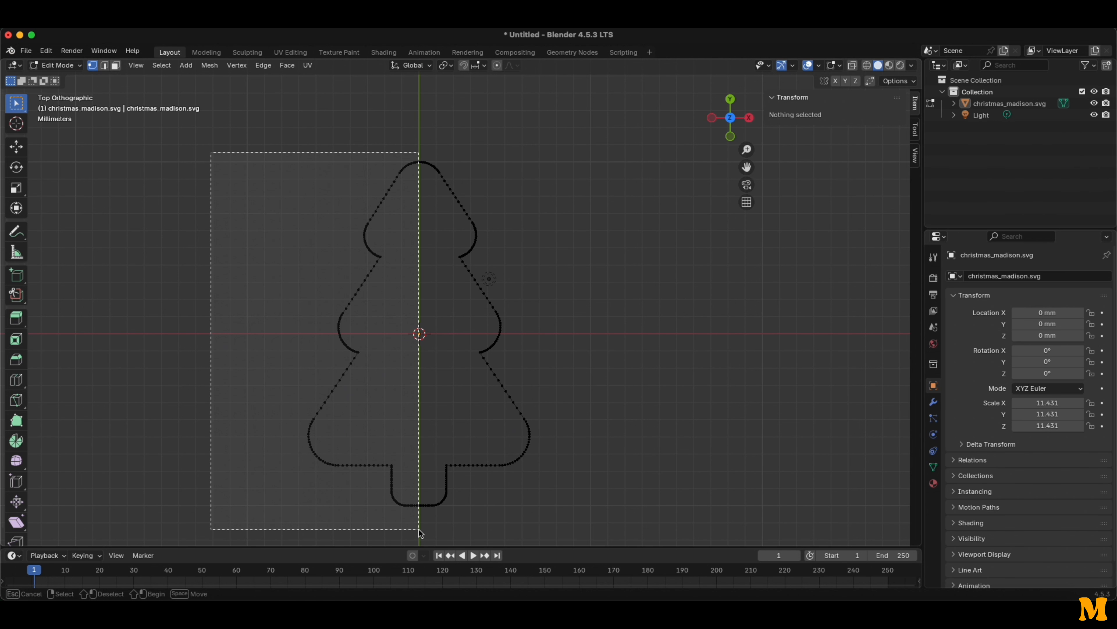
drag(418, 530, 419, 529)
key(x)
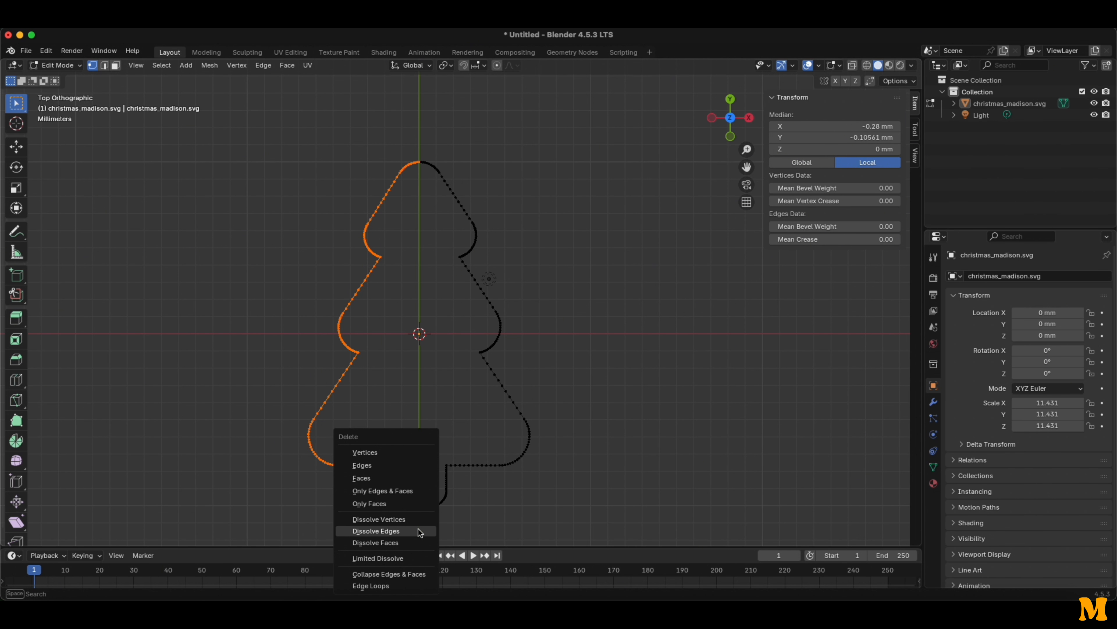
click(375, 452)
Extrude the open end vertex at the trunk's base about 0.126 mm along X onto the Y axis.
scroll(418, 518, up, 5)
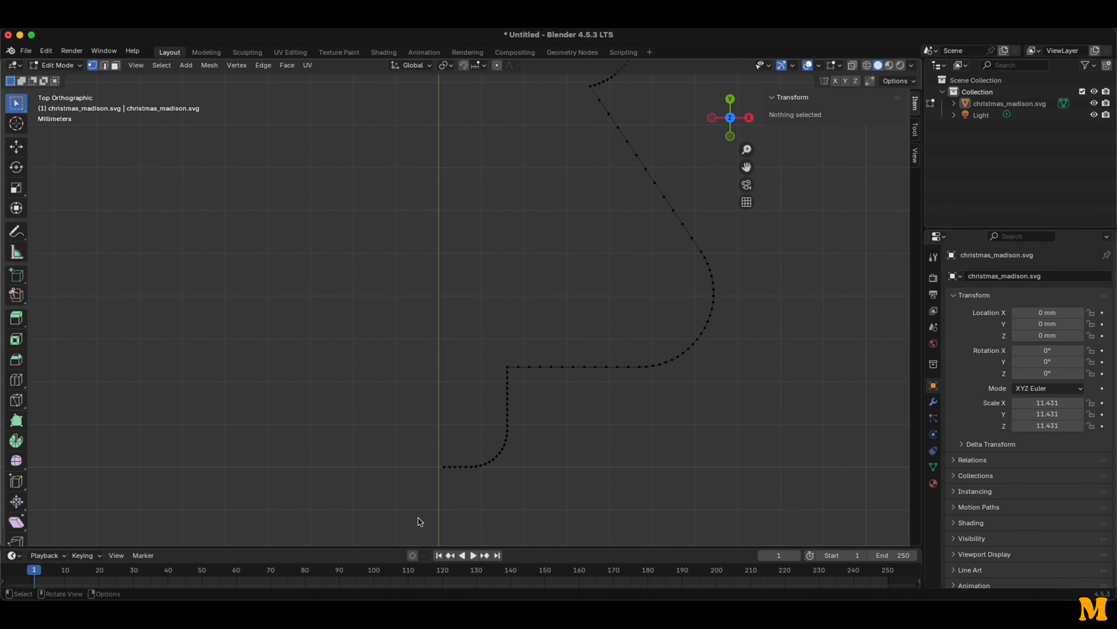
scroll(486, 421, up, 6)
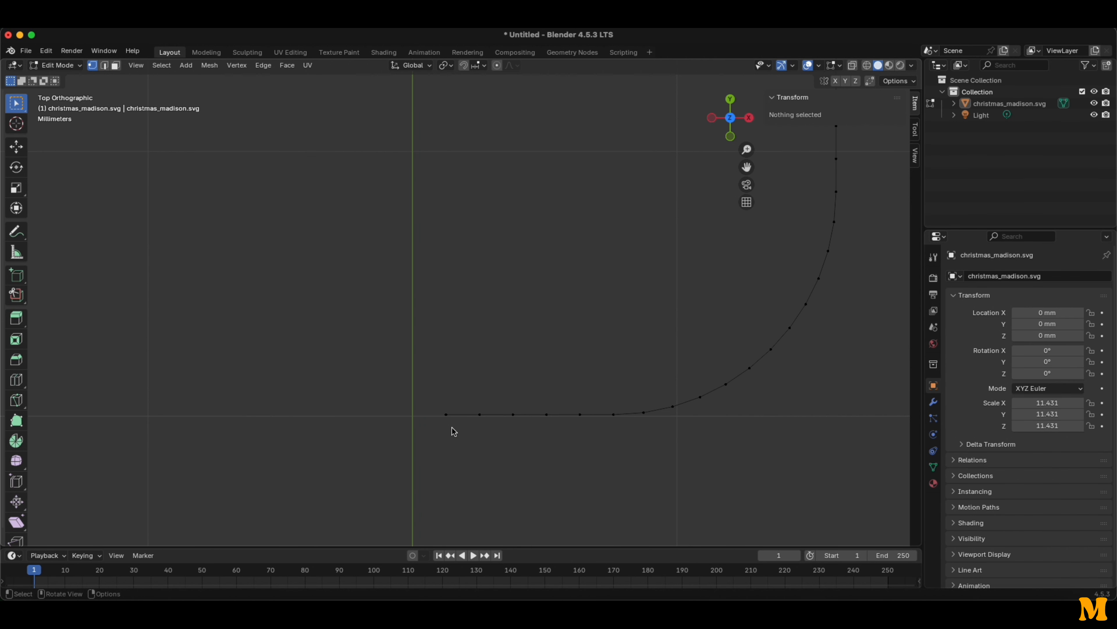
click(443, 408)
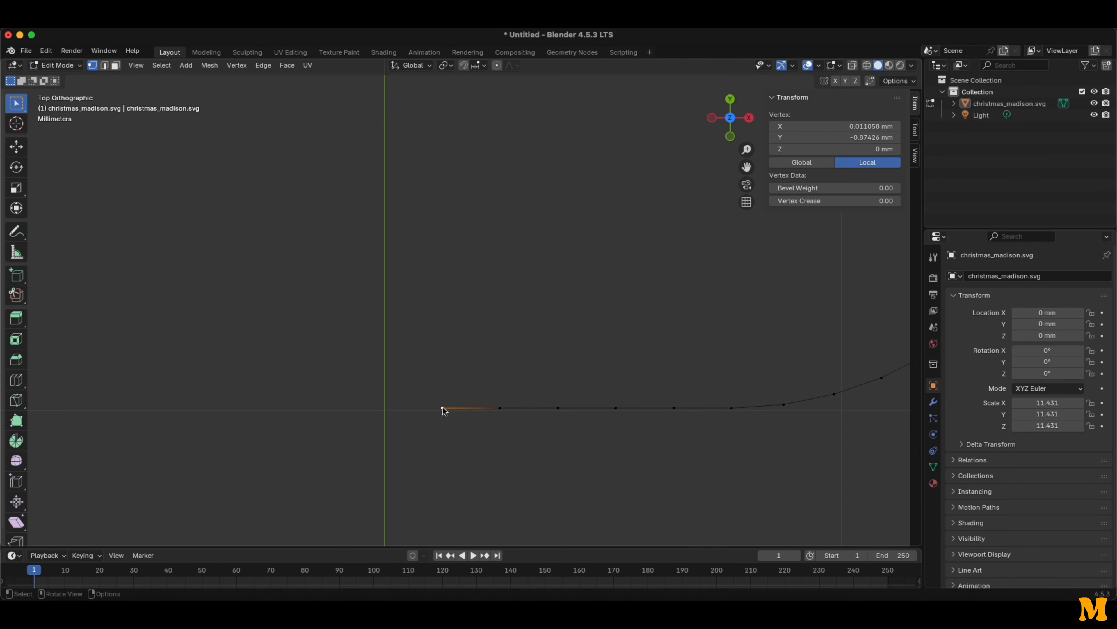
key(g)
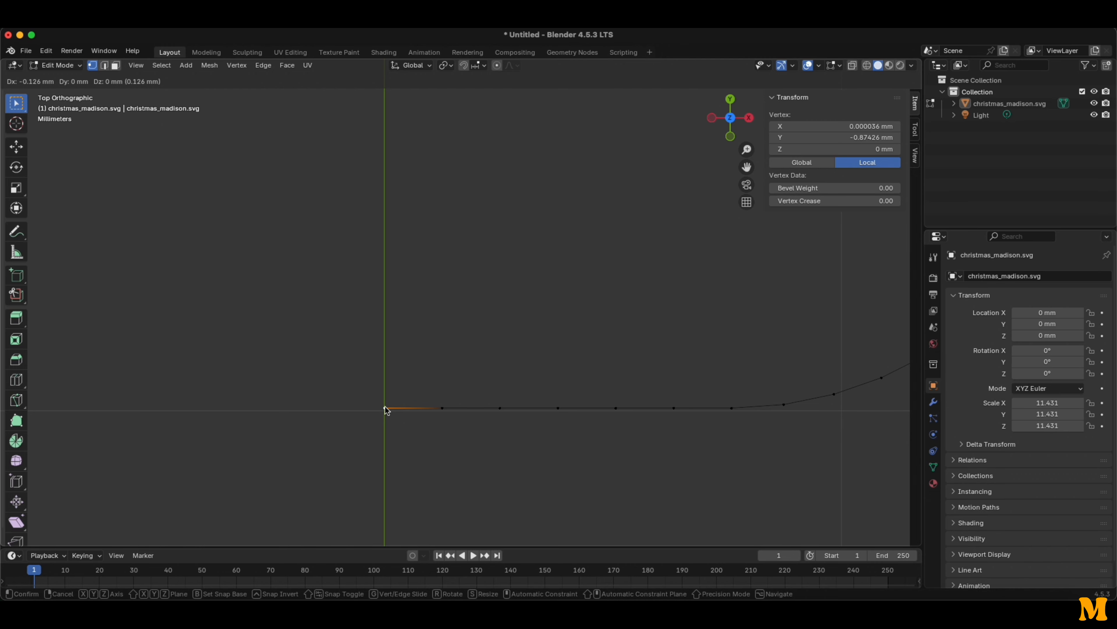
click(385, 408)
Extrude the open end vertex at the tree's tip horizontally onto the Y axis.
scroll(478, 175, down, 8)
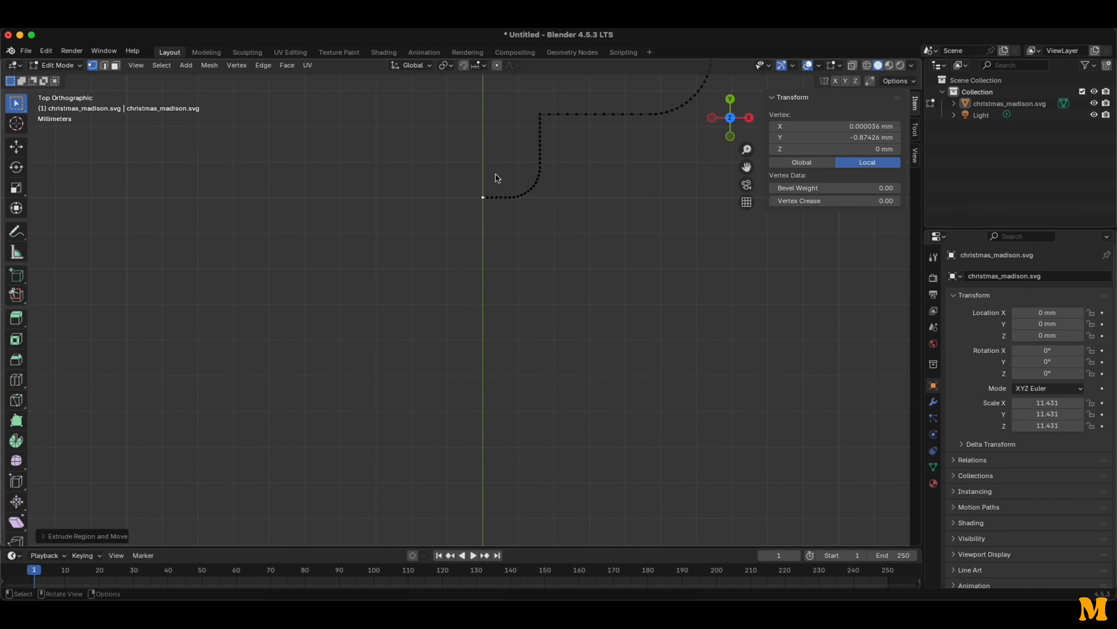
scroll(496, 175, down, 1)
shift+middle_drag(498, 171, 516, 568)
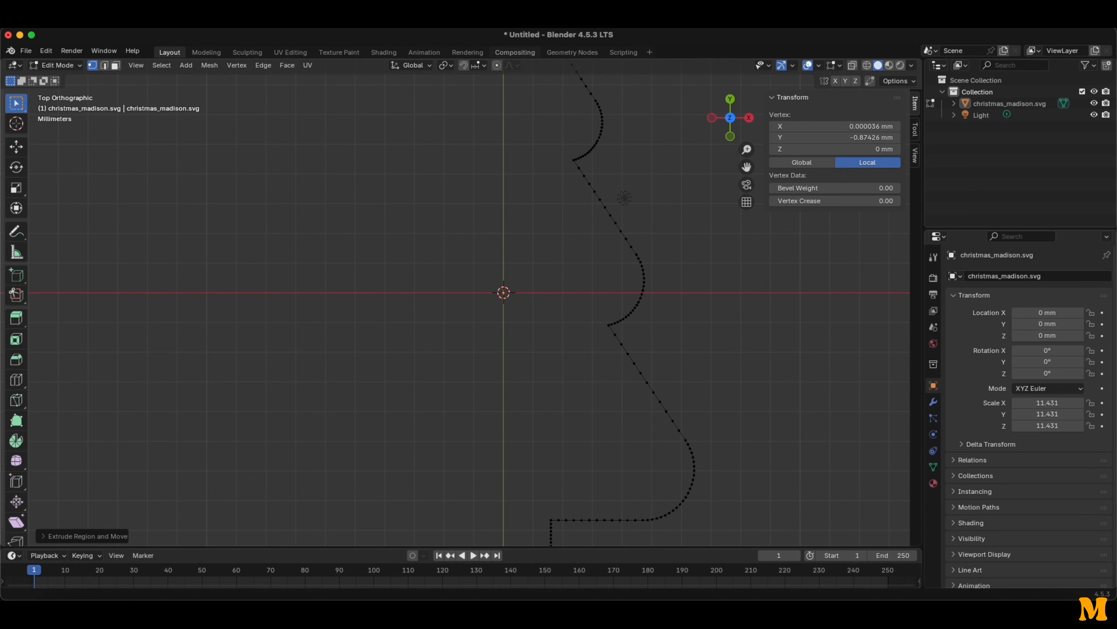
shift+middle_drag(525, 152, 494, 461)
scroll(459, 306, up, 11)
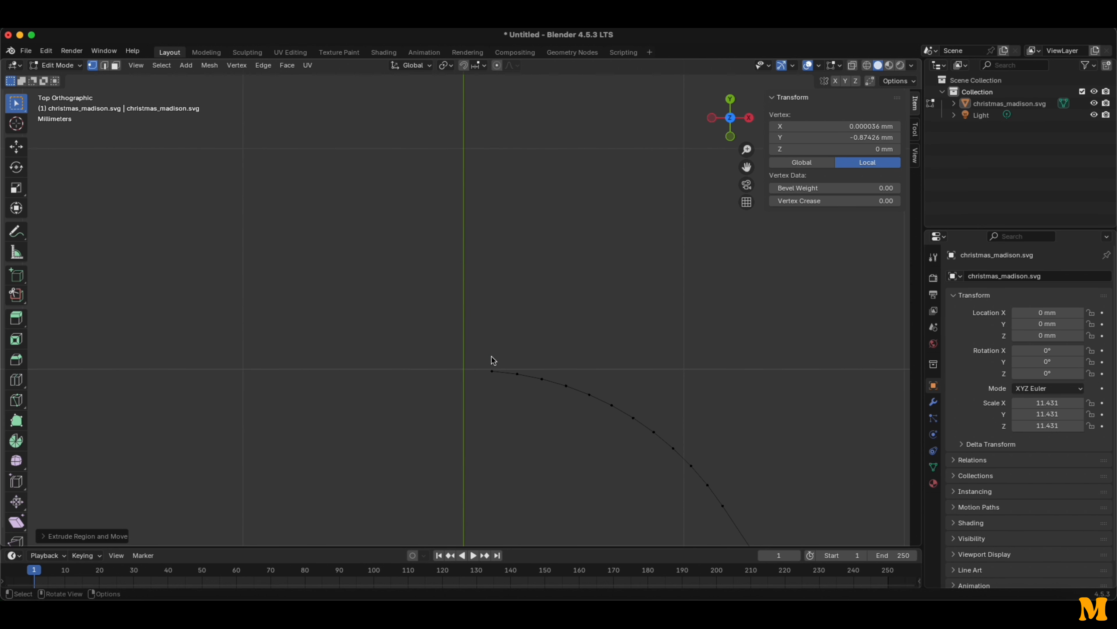
scroll(492, 356, up, 4)
click(487, 363)
key(e)
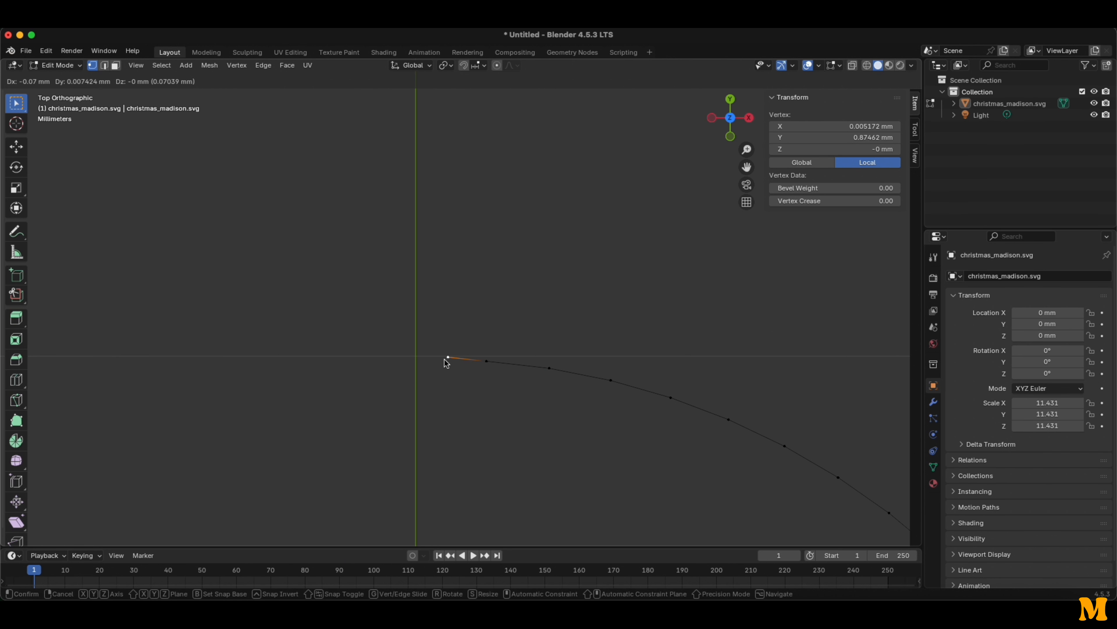
click(416, 363)
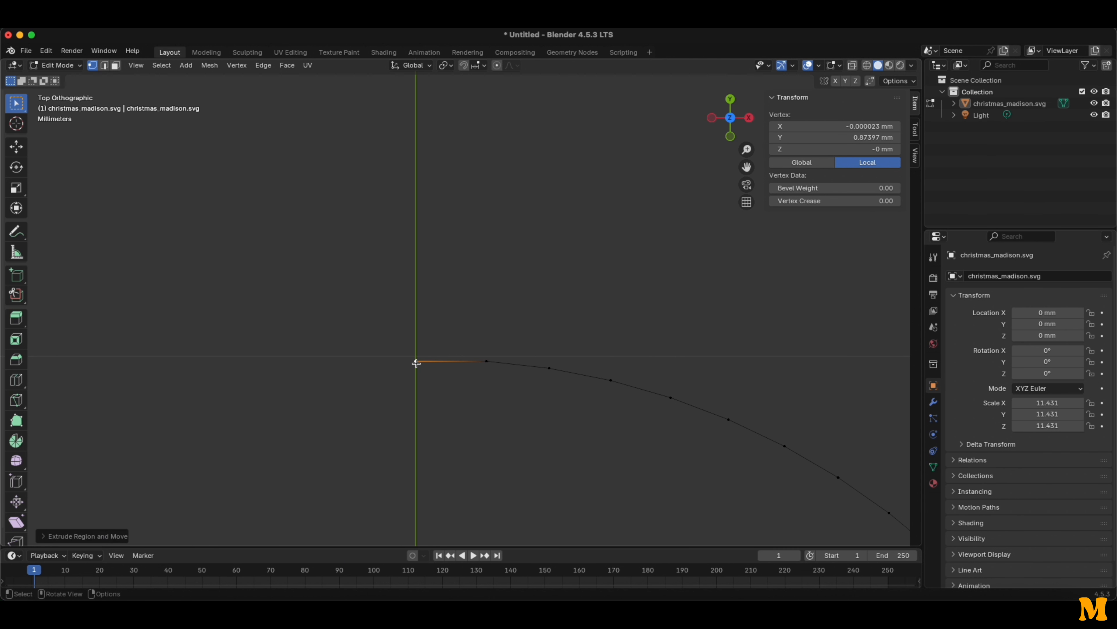
scroll(449, 390, down, 10)
scroll(460, 412, down, 5)
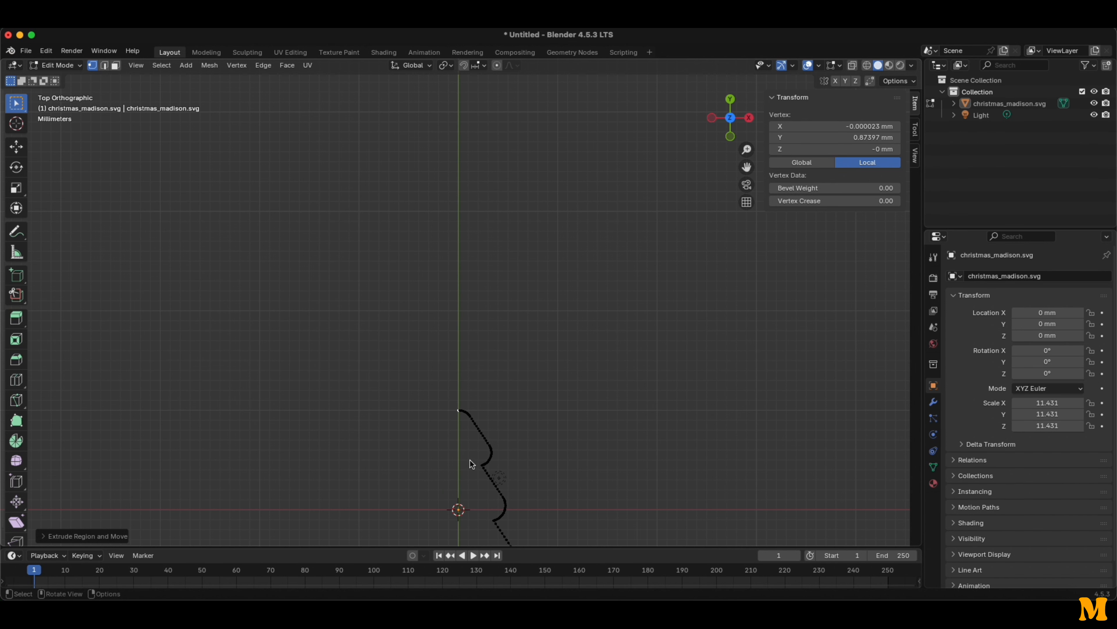
shift+middle_drag(470, 460, 466, 313)
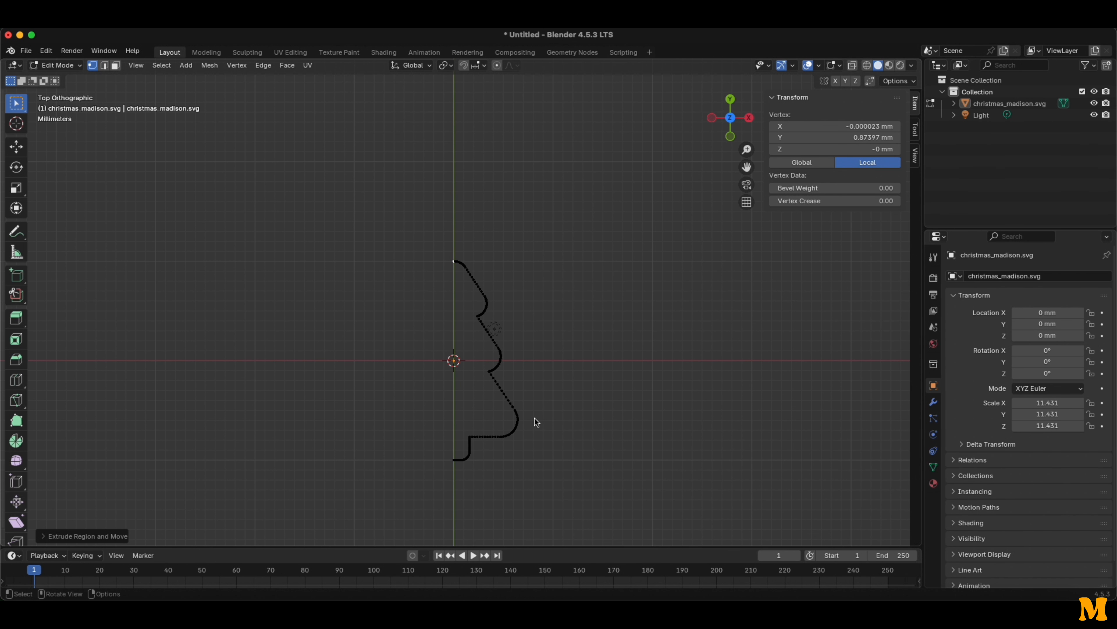
Extrude the end vertex at the trunk's base straight down along the Y axis to about Y -1.046 mm.
scroll(534, 420, up, 2)
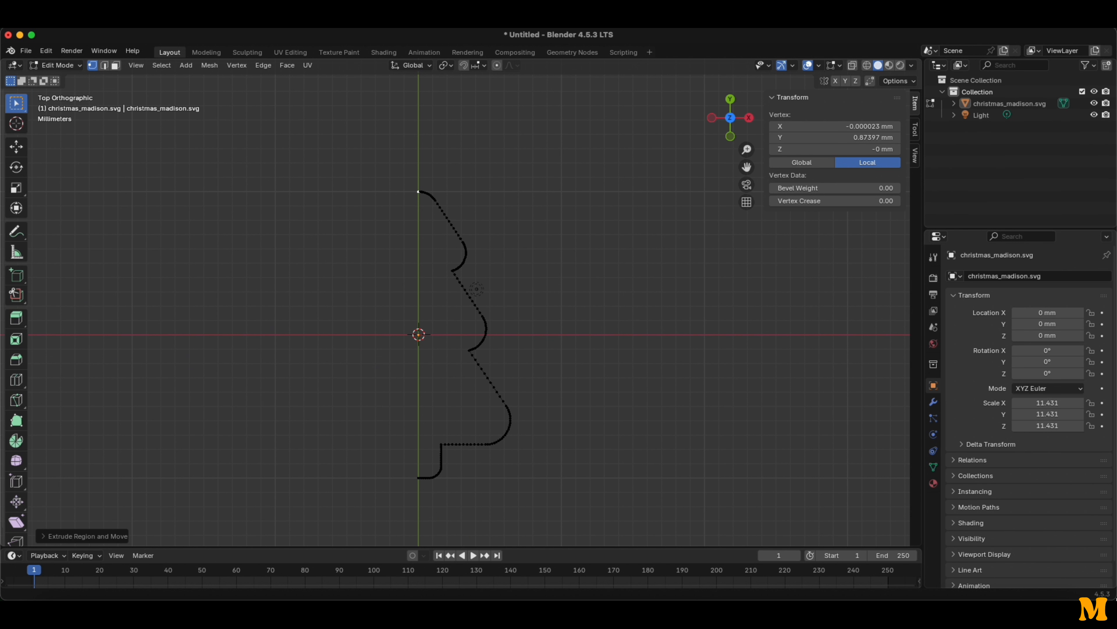
scroll(430, 493, down, 3)
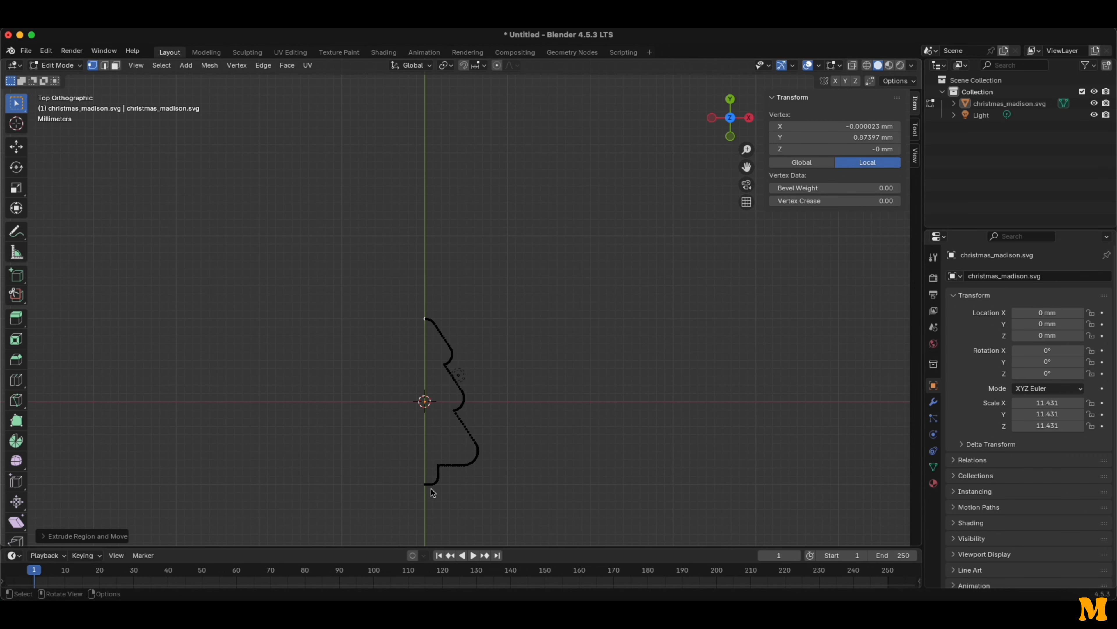
scroll(429, 491, up, 5)
scroll(424, 496, up, 3)
middle_drag(419, 502, 413, 436)
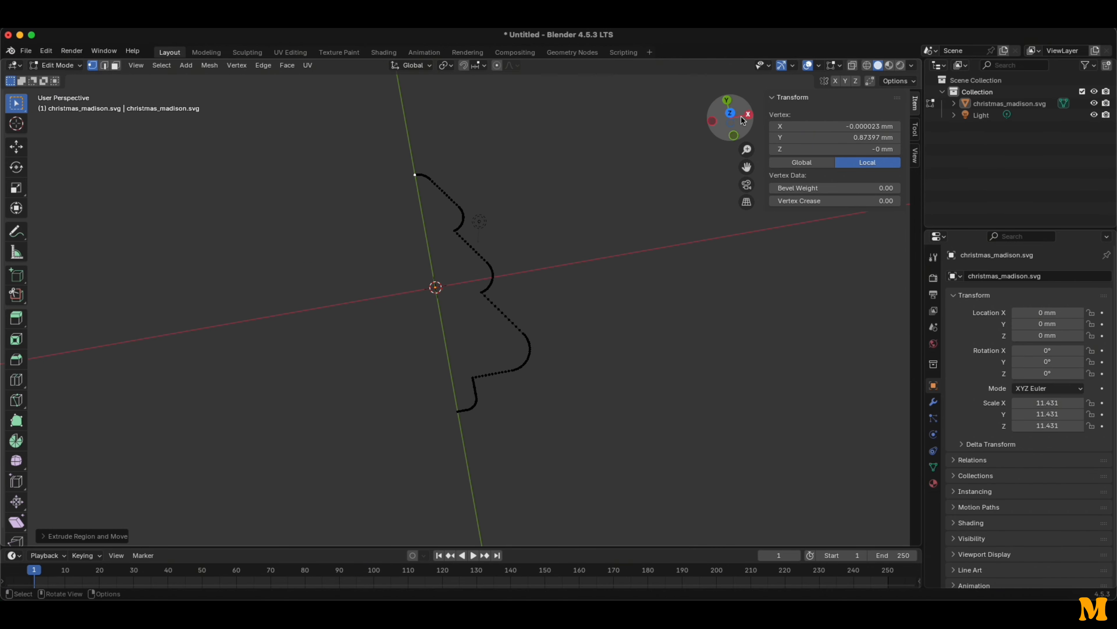
click(731, 116)
scroll(416, 401, up, 8)
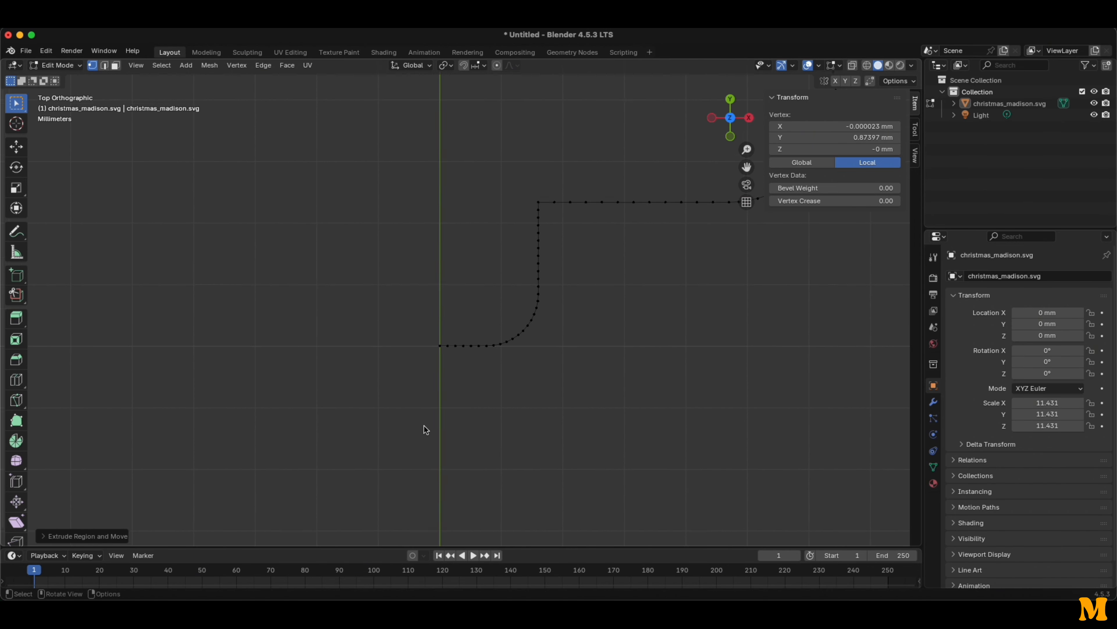
click(445, 329)
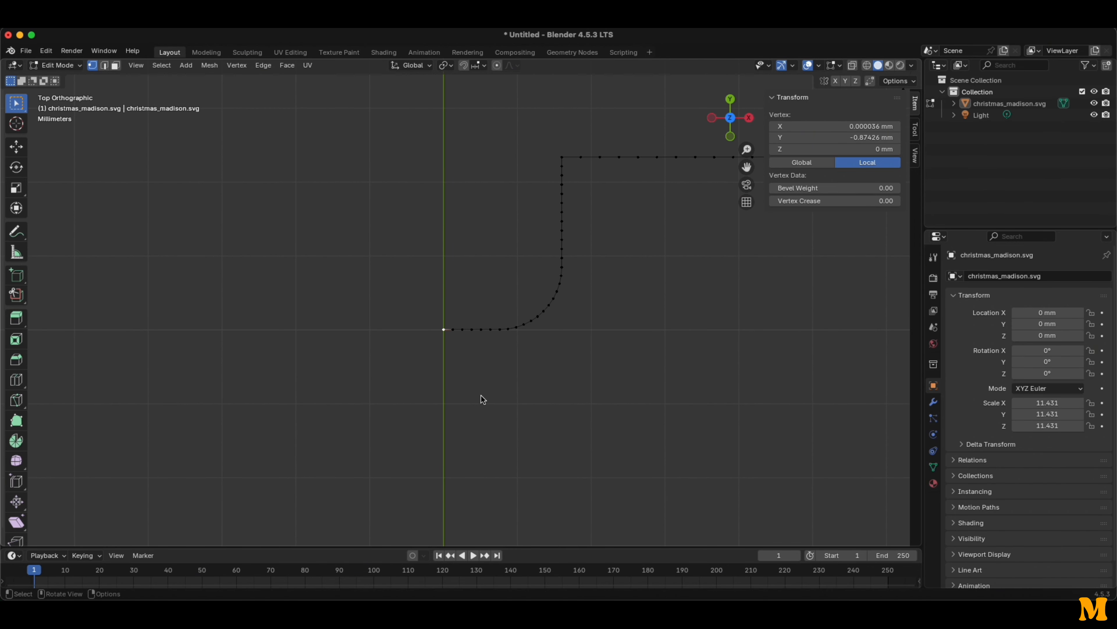
key(e)
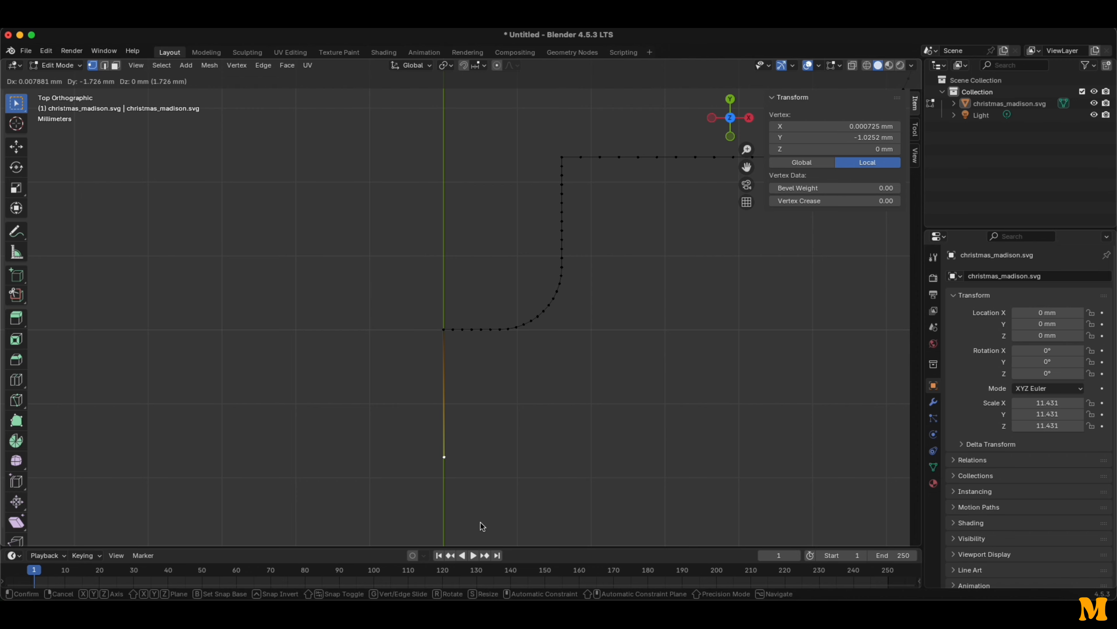
click(480, 540)
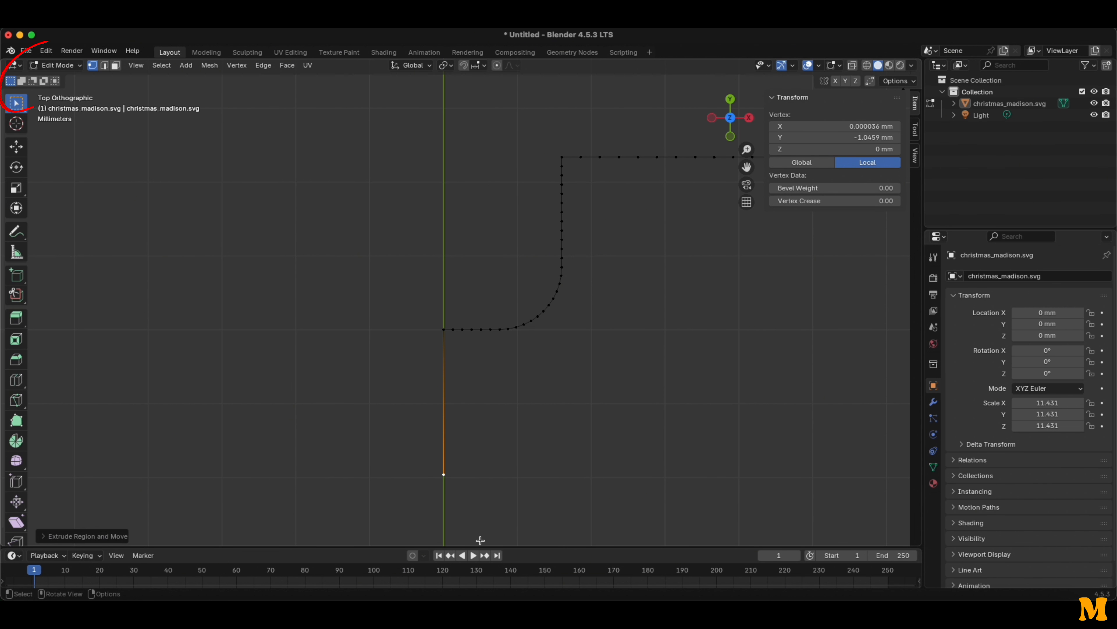
Extrude the lower end vertex diagonally outward to about X 0.088, Y -1.14 mm and back onto the Y axis at about Y -1.202 mm.
scroll(480, 539, down, 3)
shift+middle_drag(476, 509, 469, 389)
key(e)
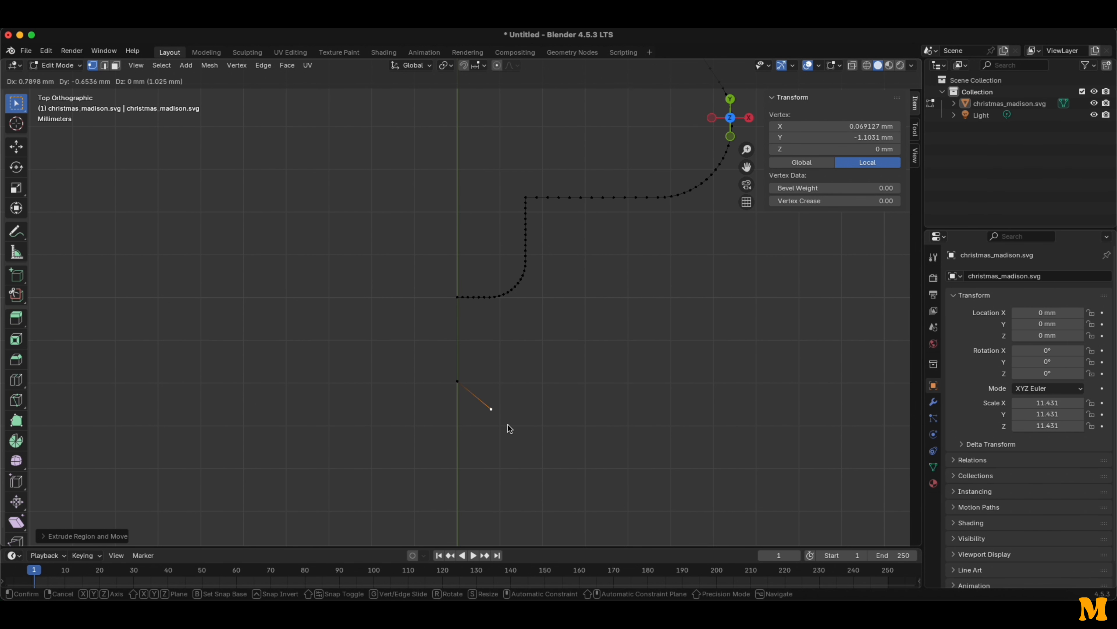
click(510, 435)
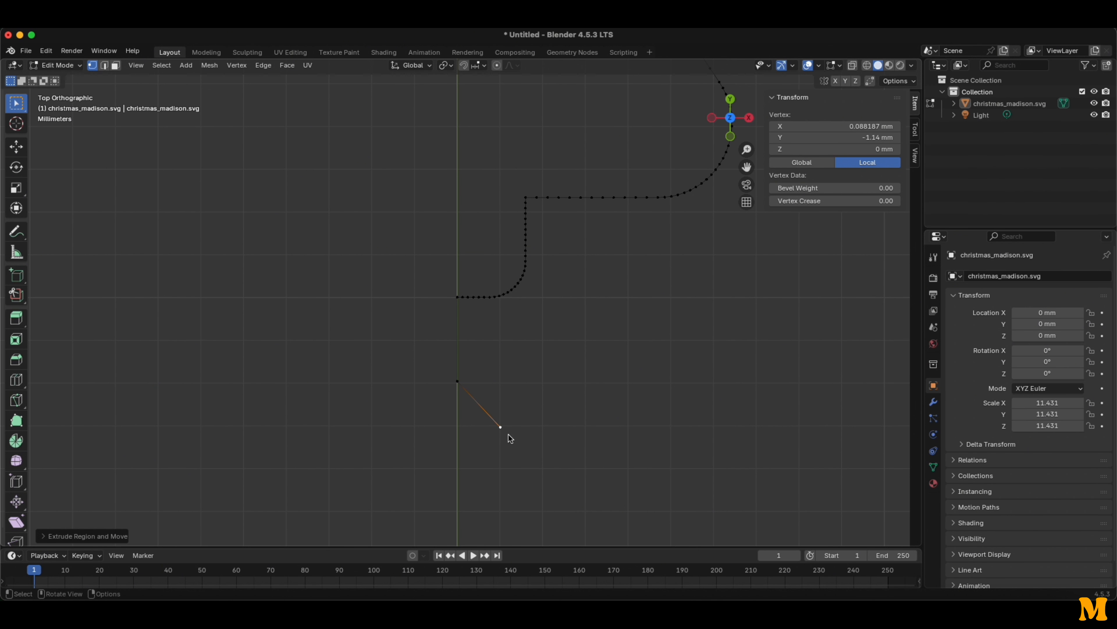
scroll(458, 458, up, 5)
key(e)
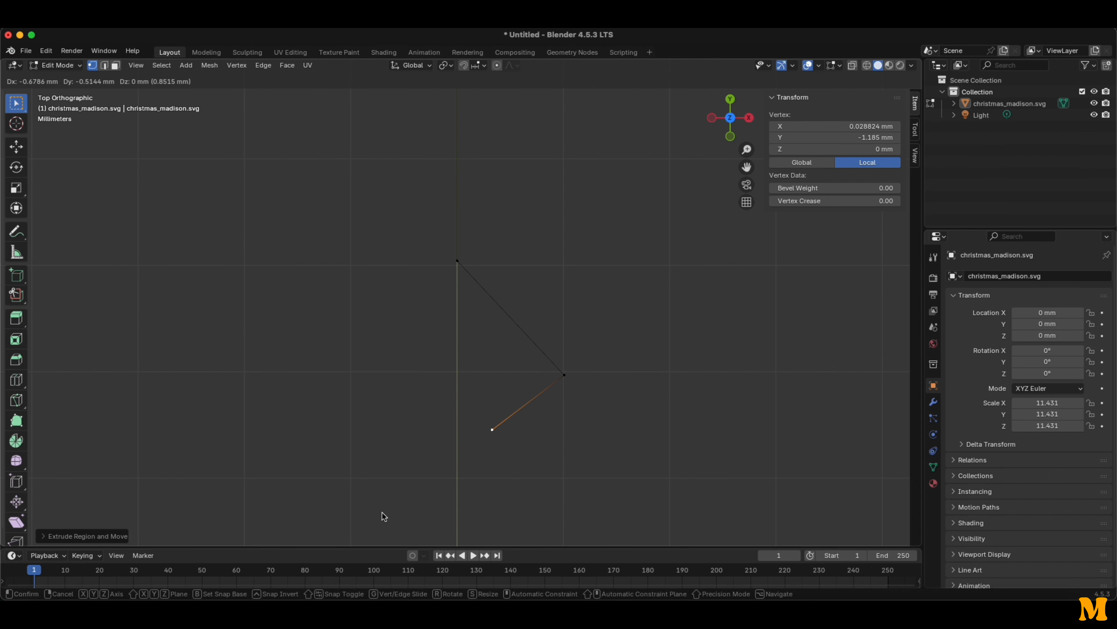
click(351, 532)
Extrude the vertex below the lower notch about 1.934 mm straight down along the Y axis.
scroll(455, 528, down, 5)
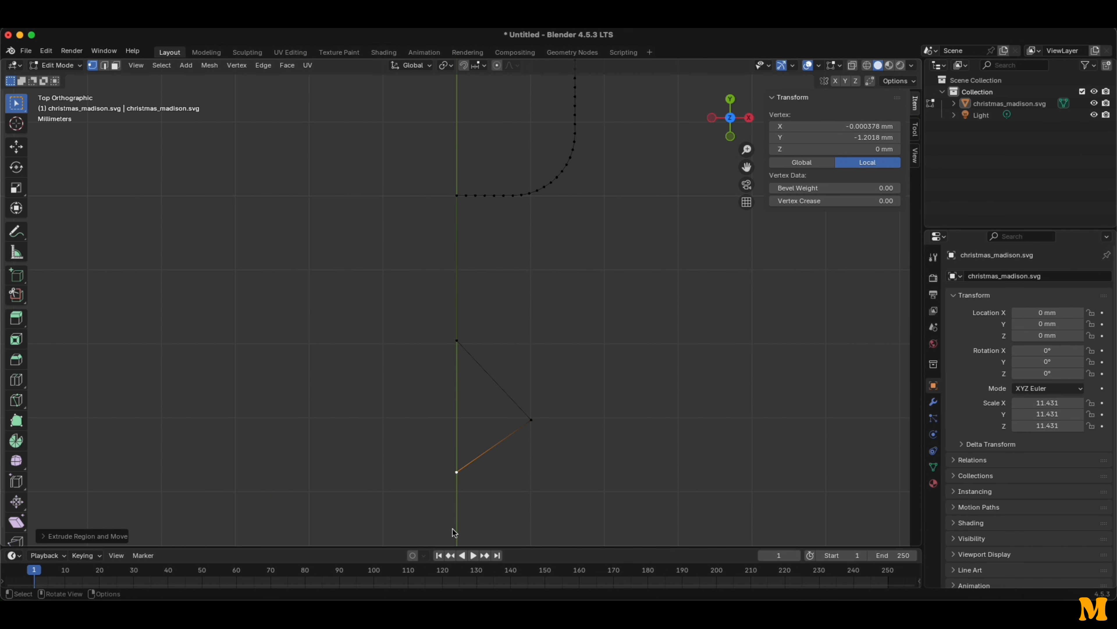
shift+middle_drag(455, 532, 439, 425)
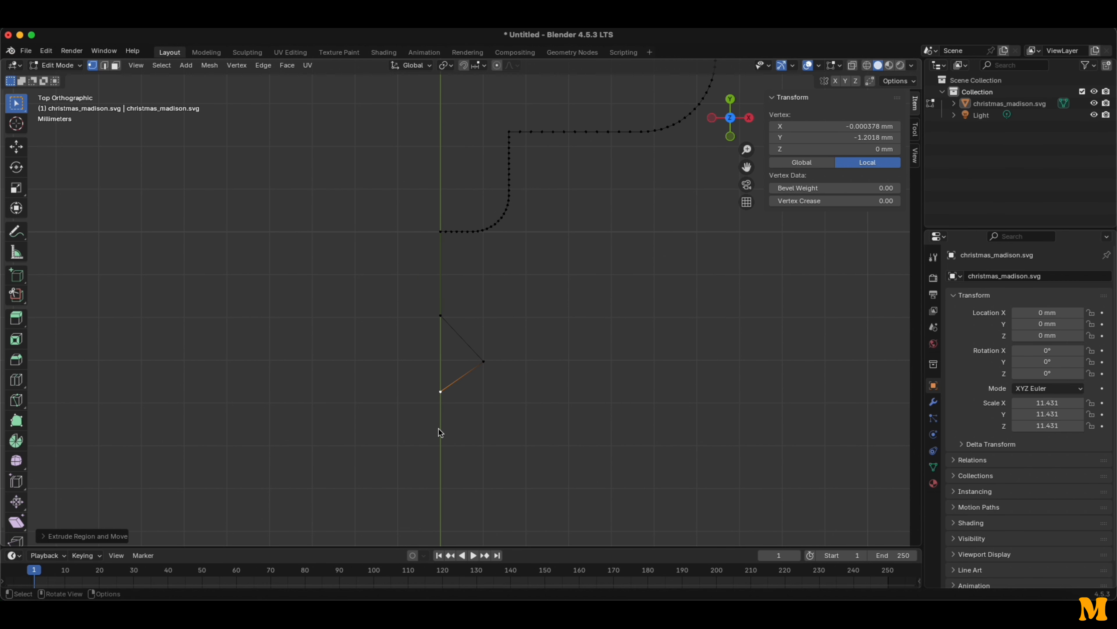
key(e)
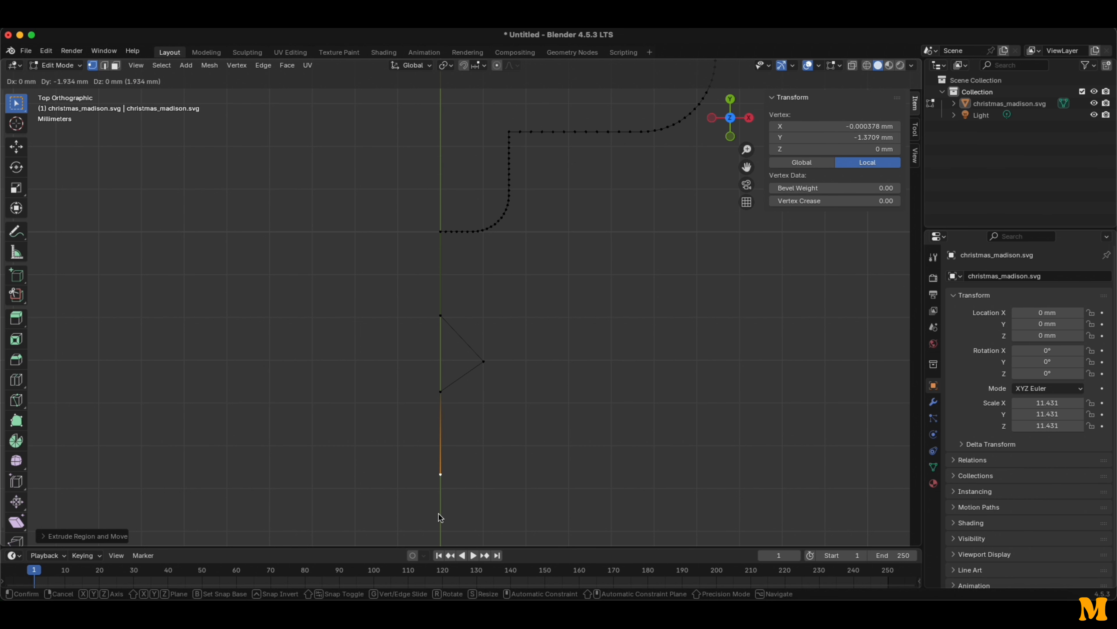
click(438, 514)
Extrude the vertex at the tree's tip straight up along the Y axis to about Y 1.046 mm.
shift+drag(530, 195, 577, 89)
shift+drag(537, 194, 532, 497)
middle_drag(532, 497, 766, 111)
click(731, 109)
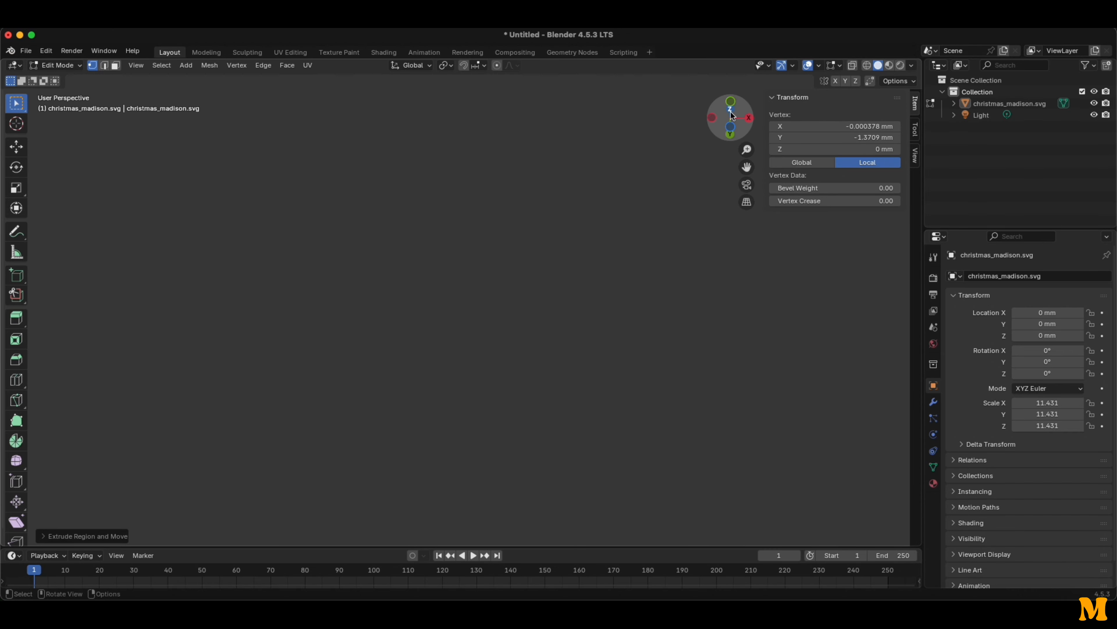
scroll(523, 171, down, 5)
scroll(501, 166, down, 1)
shift+middle_drag(498, 193, 496, 511)
scroll(454, 433, up, 4)
scroll(487, 339, up, 4)
scroll(518, 363, up, 3)
click(518, 364)
scroll(519, 356, down, 5)
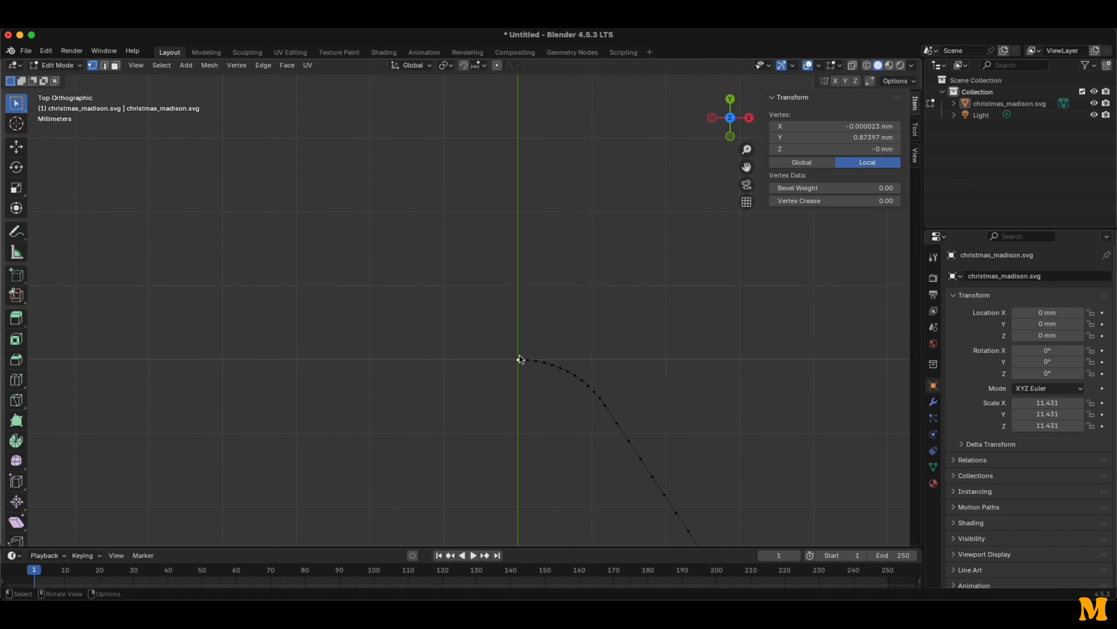
key(e)
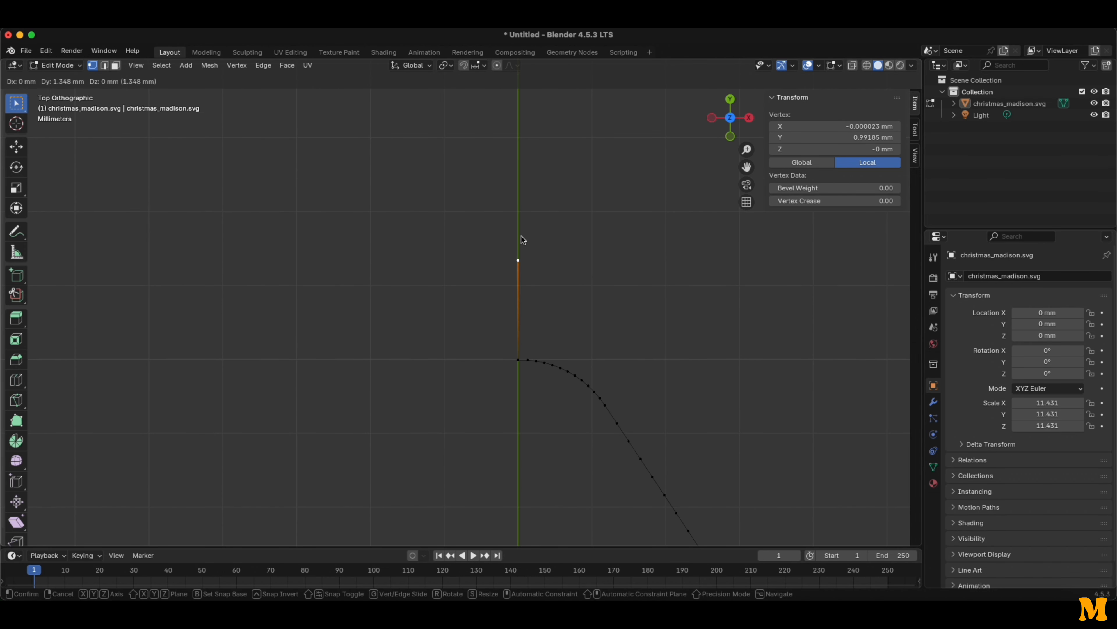
click(522, 194)
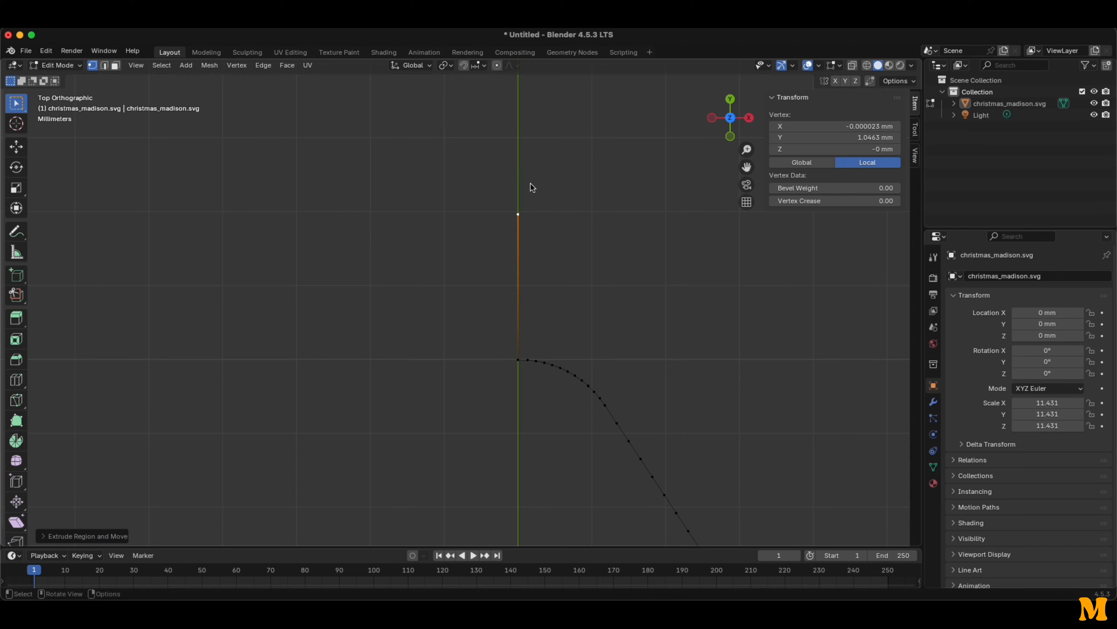
Extrude the top end vertex diagonally outward to about X 0.088, Y 1.137 mm as the first side of an upper notch.
shift+middle_drag(576, 151, 537, 387)
key(e)
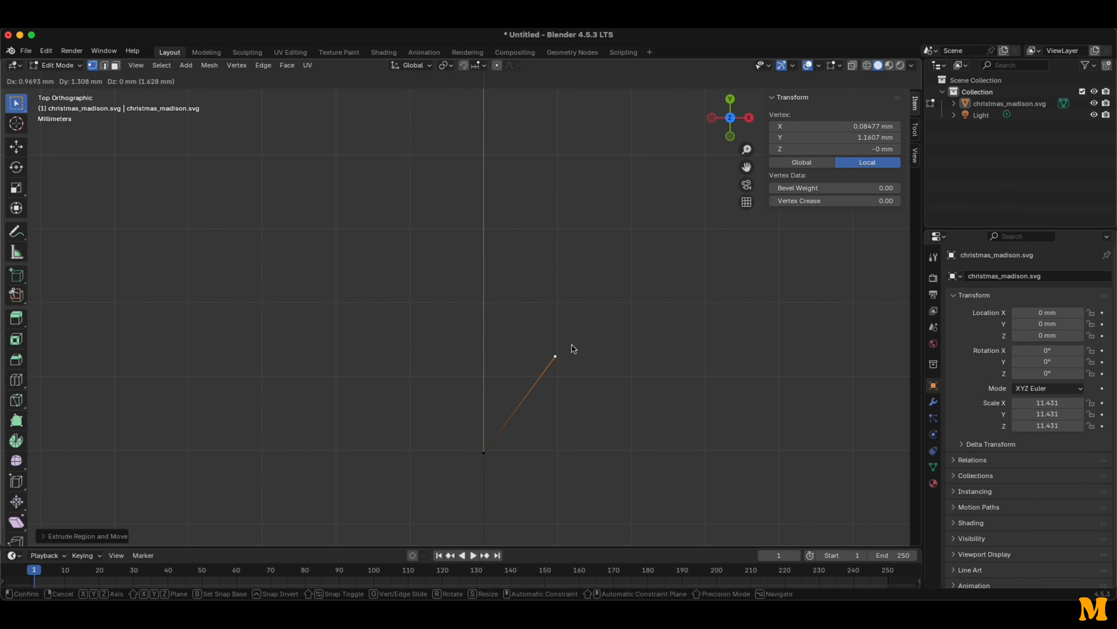
right_click(602, 412)
scroll(602, 411, down, 1)
scroll(599, 410, down, 2)
key(e)
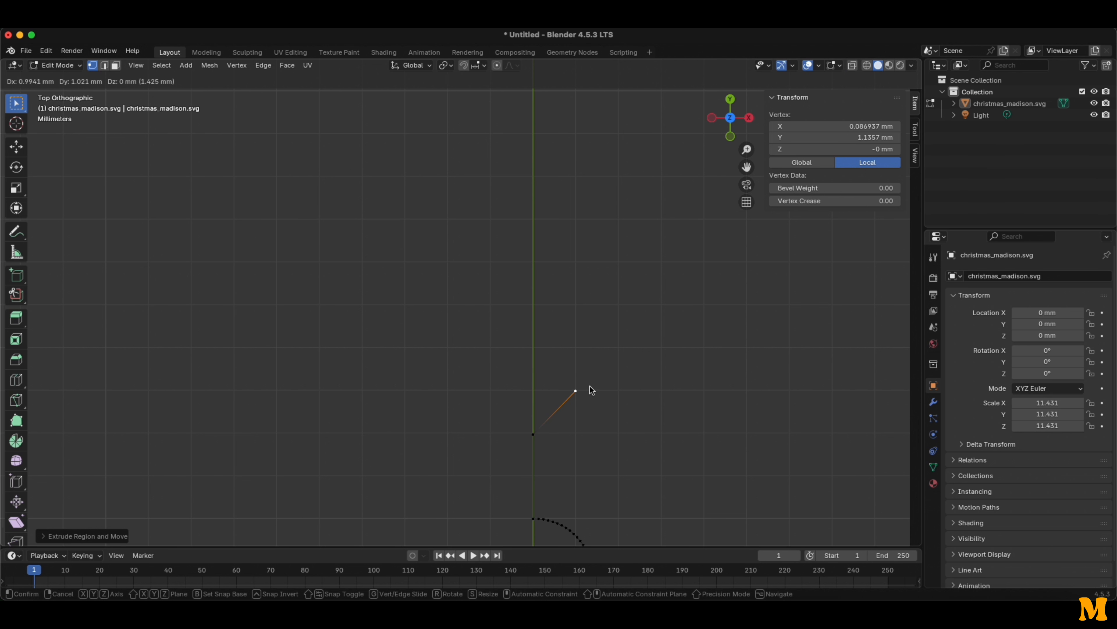
click(592, 388)
Extrude the upper notch's outer vertex back onto the Y axis, and from there about 1.959 mm straight up along Y.
key(e)
key(Escape)
scroll(523, 339, up, 3)
scroll(523, 339, up, 2)
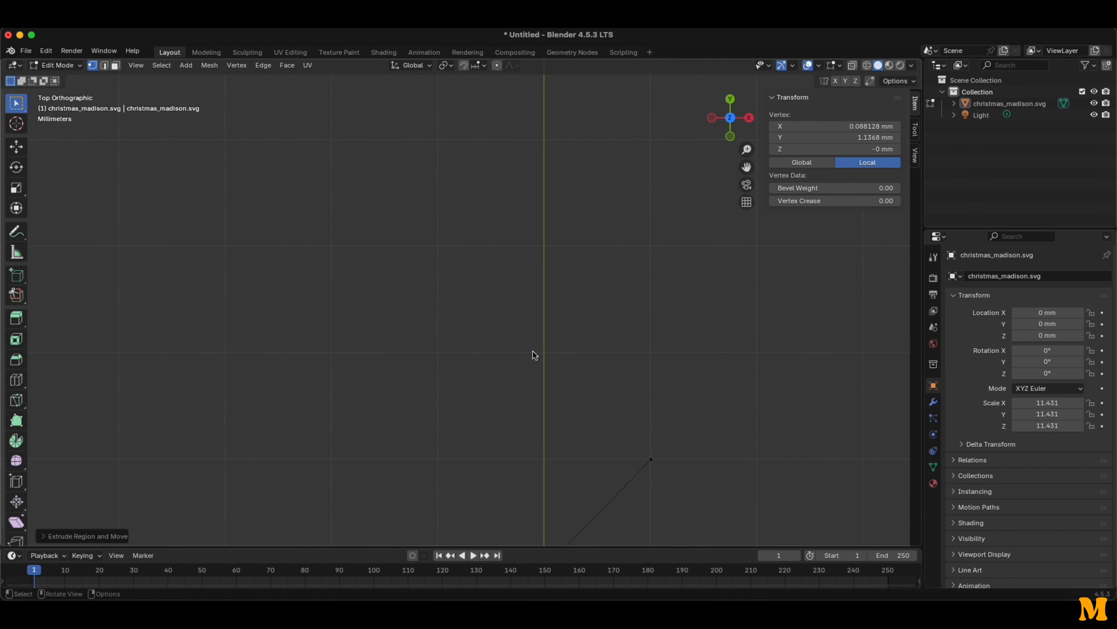
key(e)
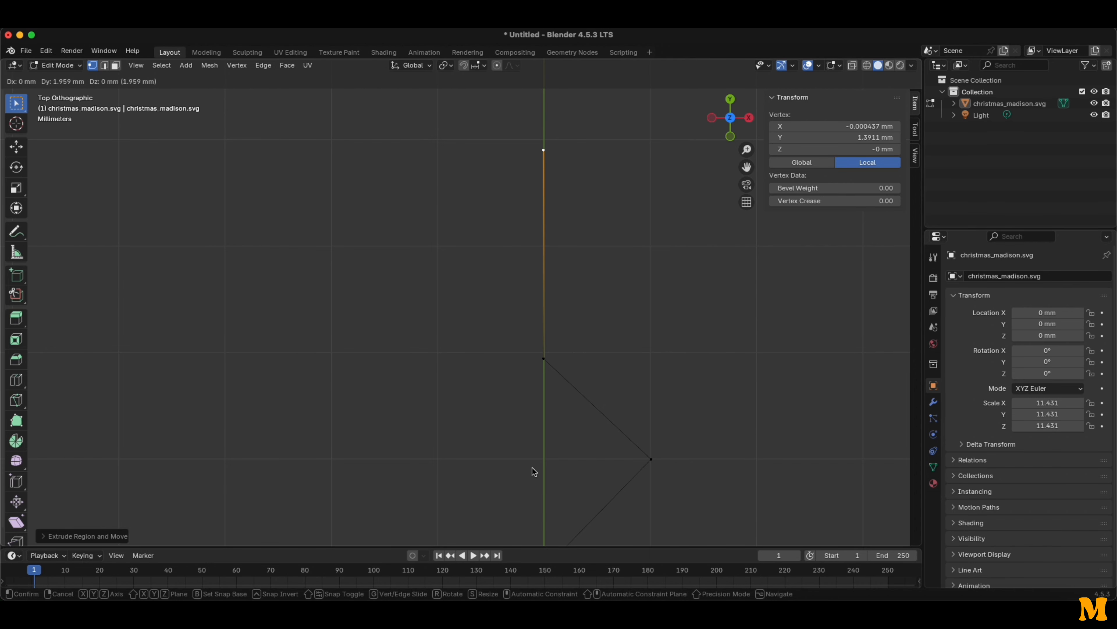
click(532, 467)
Extrude the lowest vertex about 8 mm outward along X, and from there straight up along Y to about Y 1.395 mm.
scroll(535, 414, down, 10)
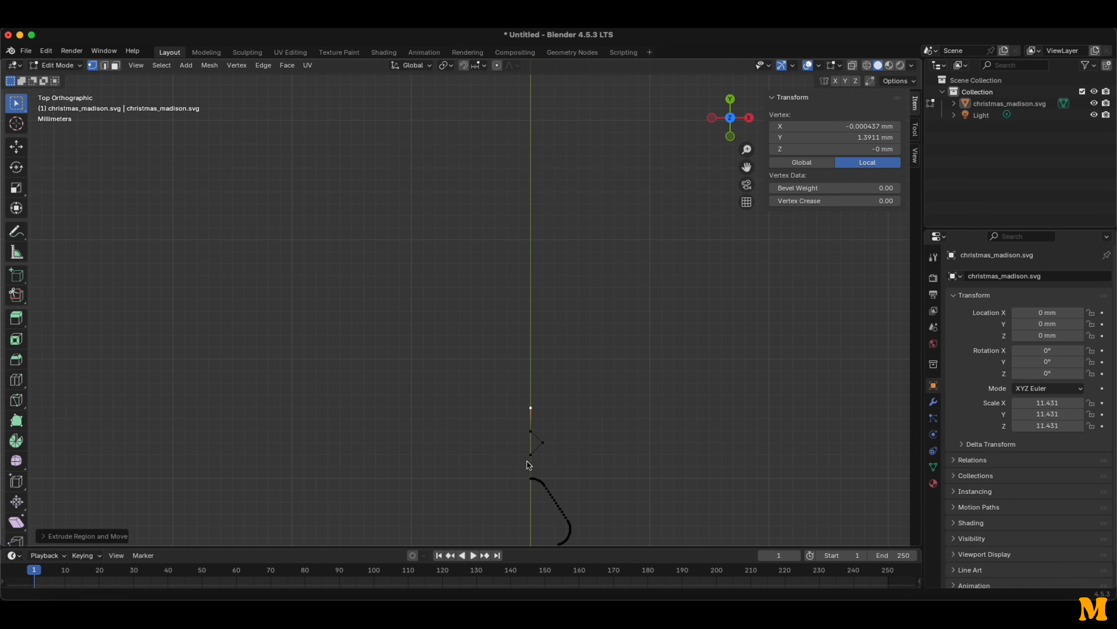
shift+middle_drag(520, 511, 500, 298)
scroll(563, 369, up, 2)
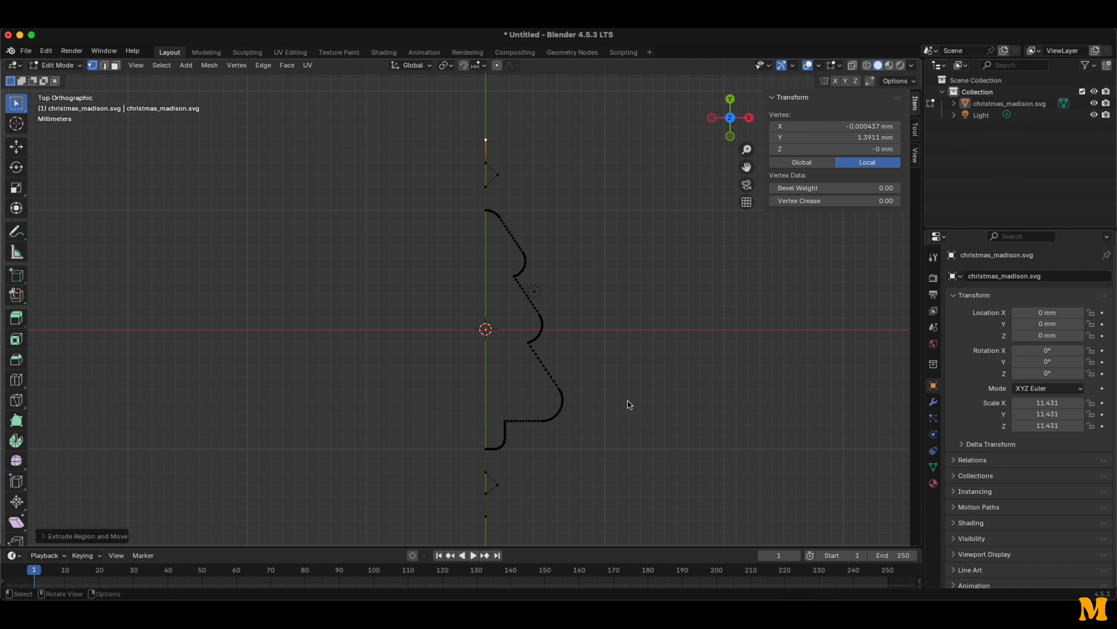
click(622, 394)
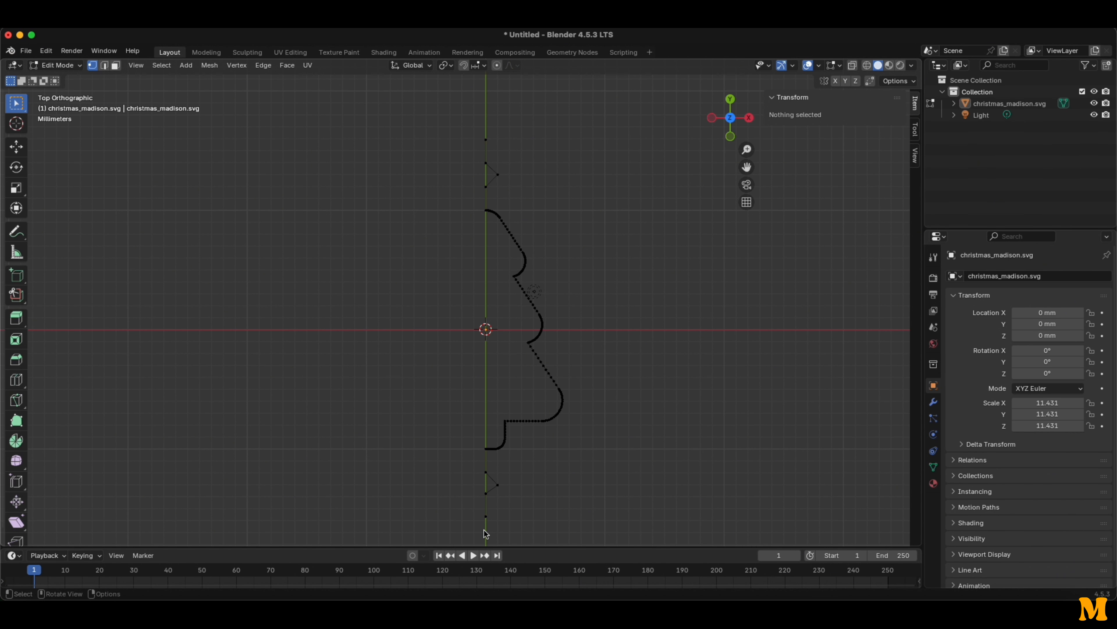
click(487, 519)
key(g)
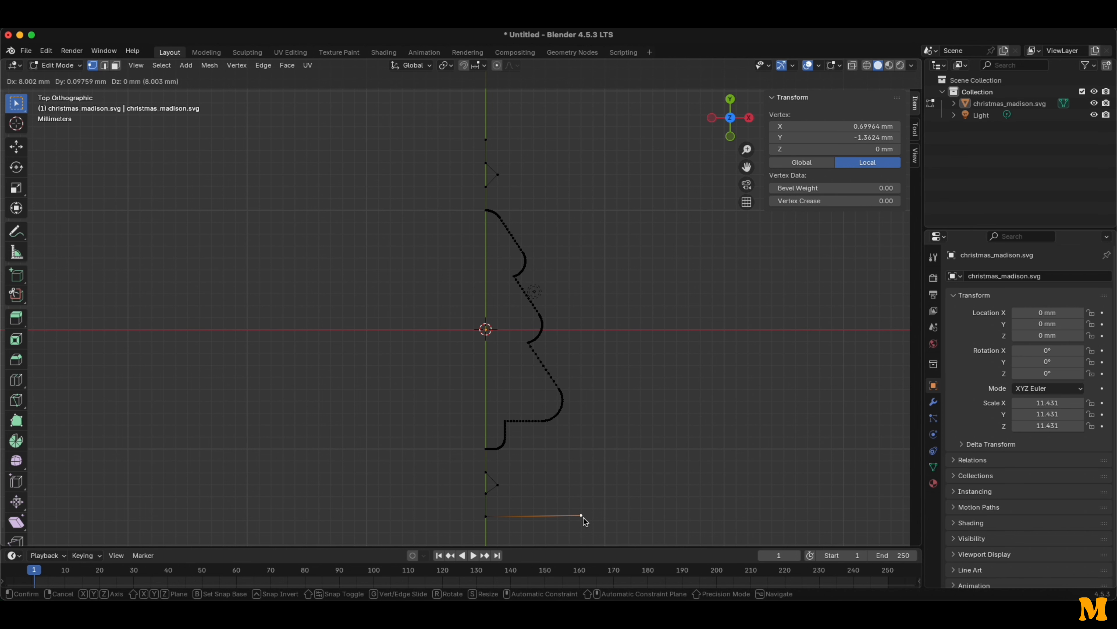
click(583, 520)
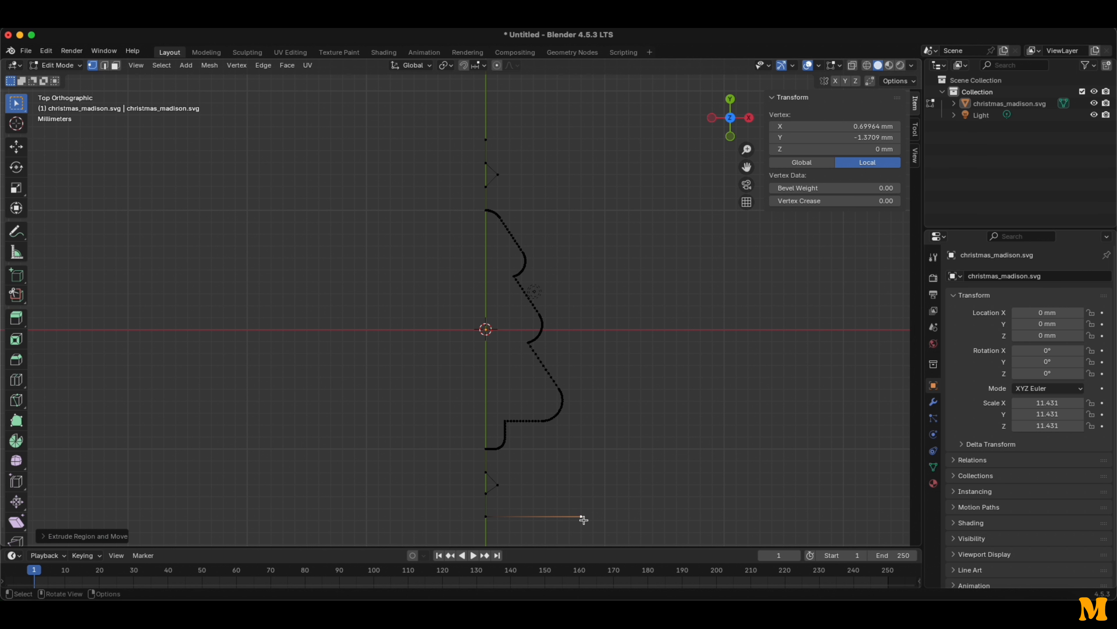
key(e)
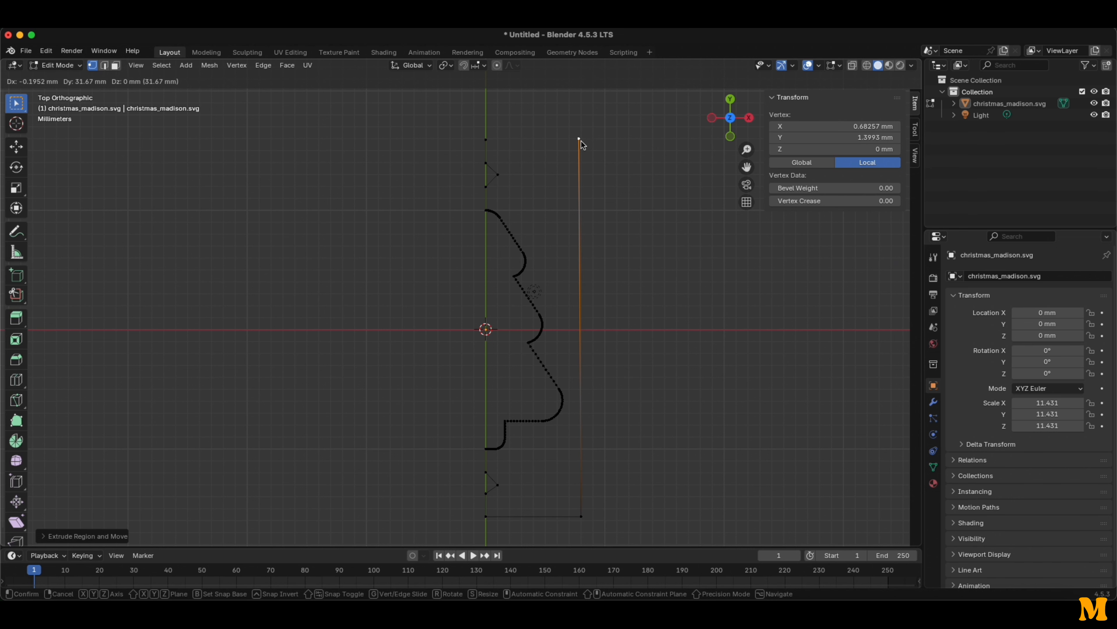
click(584, 142)
Try to join the outer line's top vertex to the uppermost vertex on the Y axis with an edge.
scroll(569, 90, up, 7)
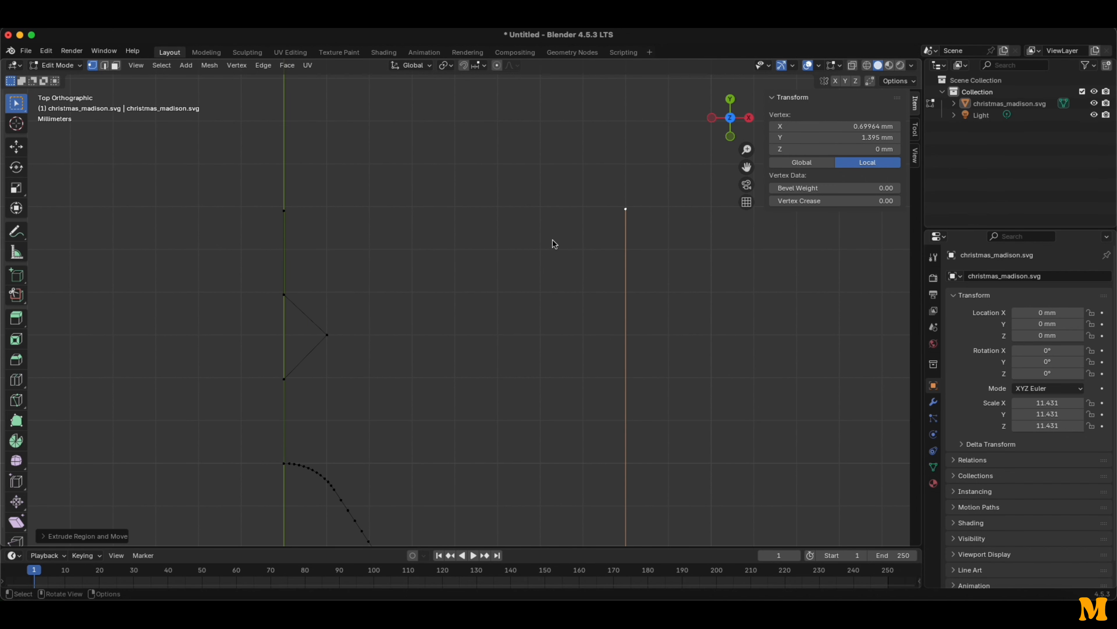
shift+click(285, 209)
key(f)
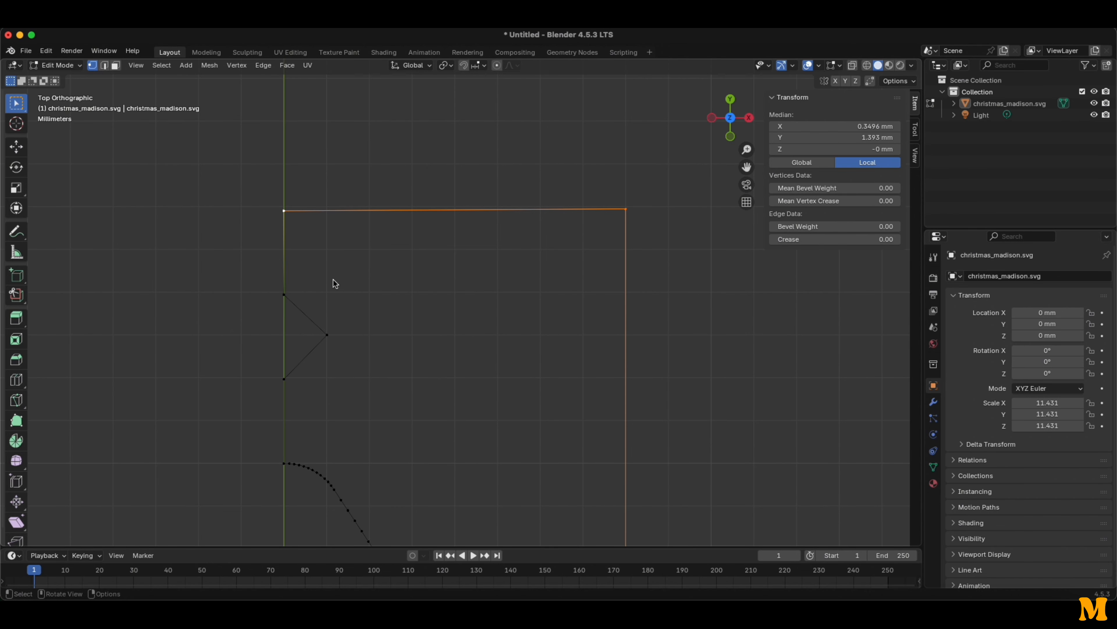
key(super+z)
Extrude the uppermost vertex on the centre axis about 0.1 mm up along Y to the grid line at about 1.4 mm.
scroll(287, 212, up, 3)
click(280, 212)
scroll(282, 211, up, 3)
key(g)
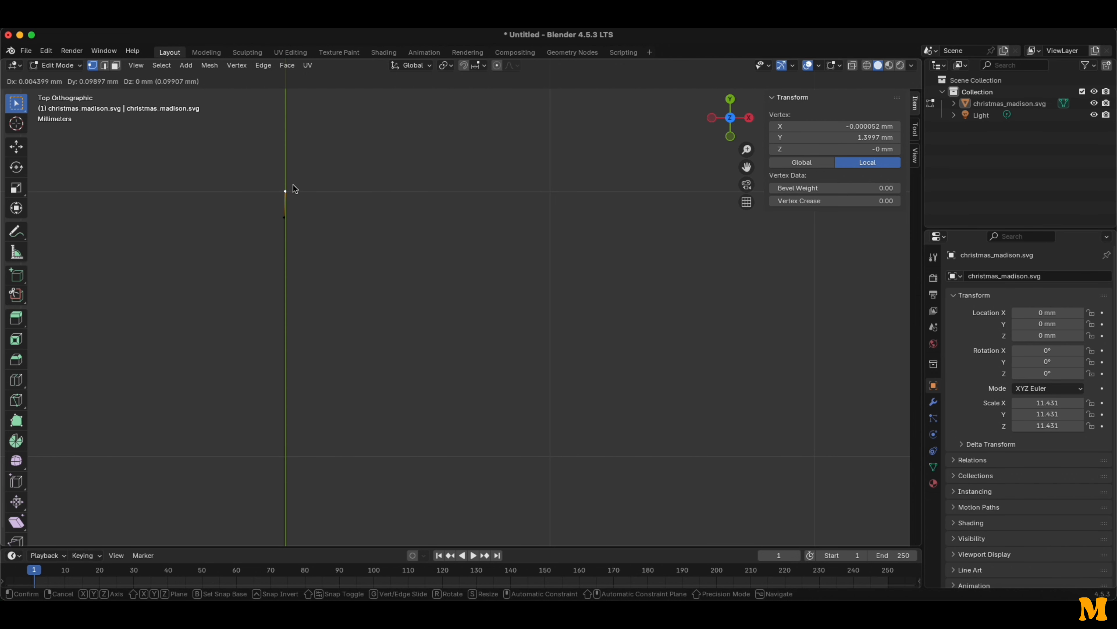
click(292, 188)
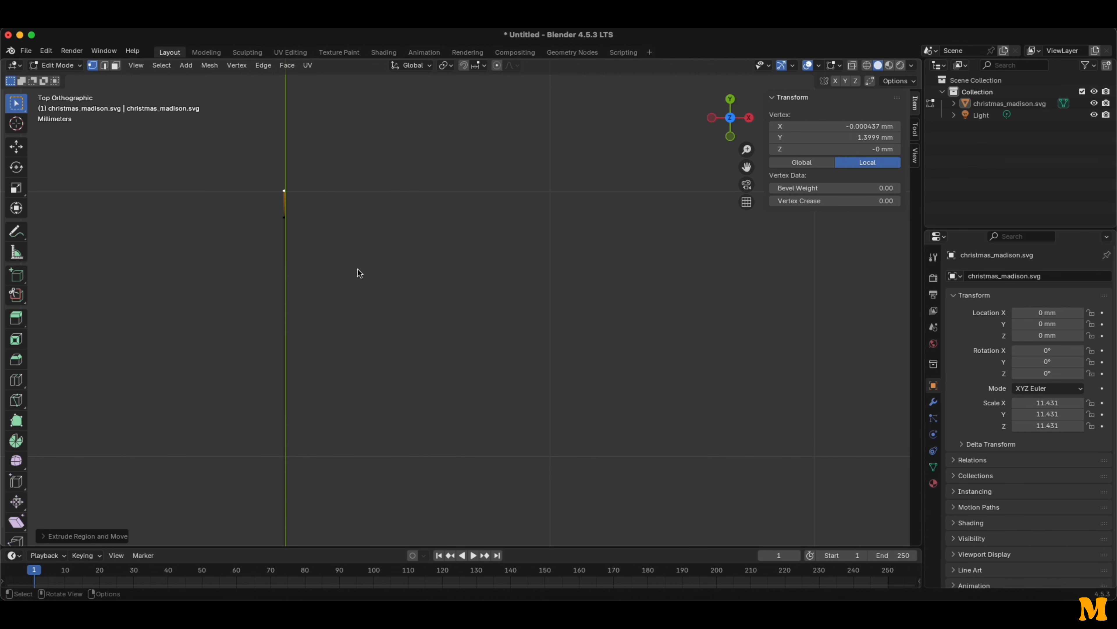
Extrude the outer vertical line's top vertex about 0.054 mm up along Y to the same grid line.
scroll(484, 286, down, 4)
shift+middle_drag(610, 423, 571, 387)
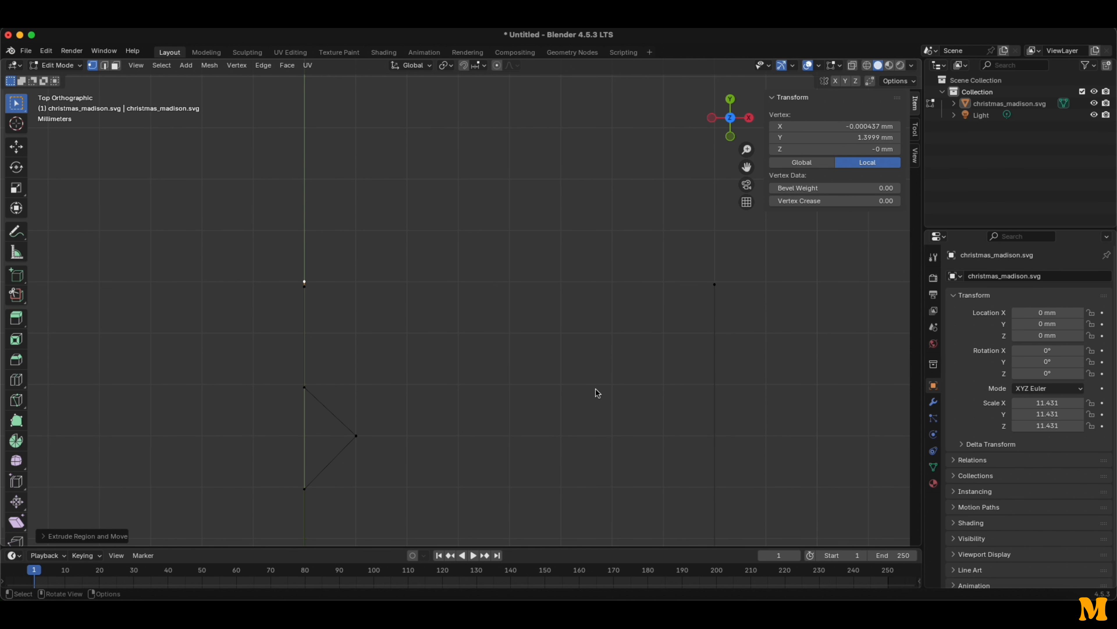
scroll(714, 294, up, 4)
scroll(726, 282, up, 6)
scroll(698, 259, up, 8)
click(681, 247)
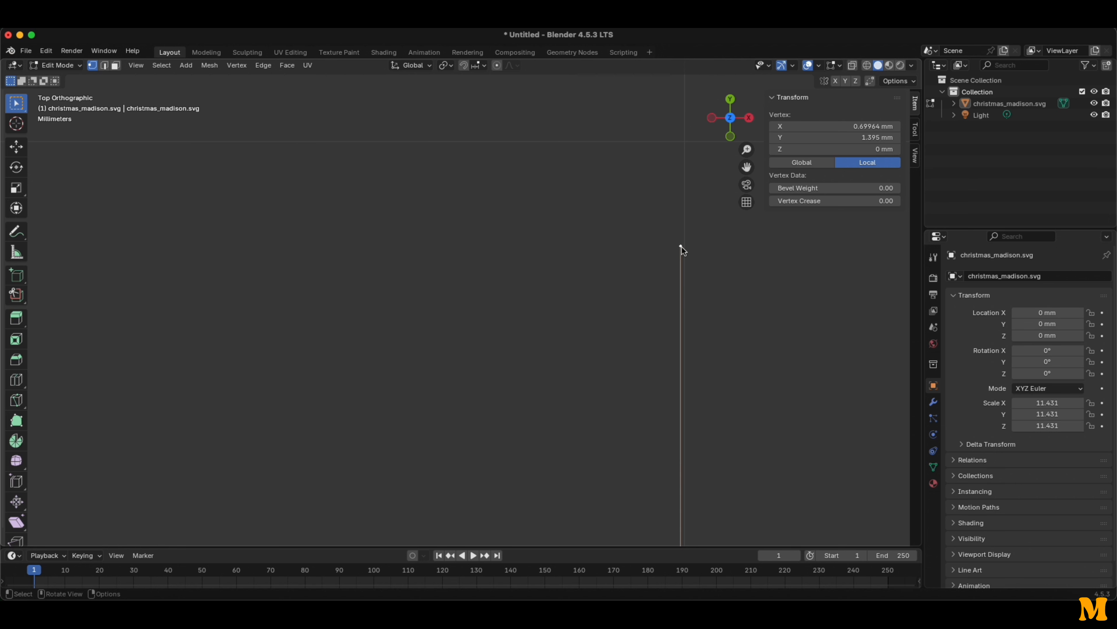
key(e)
click(681, 141)
key(g)
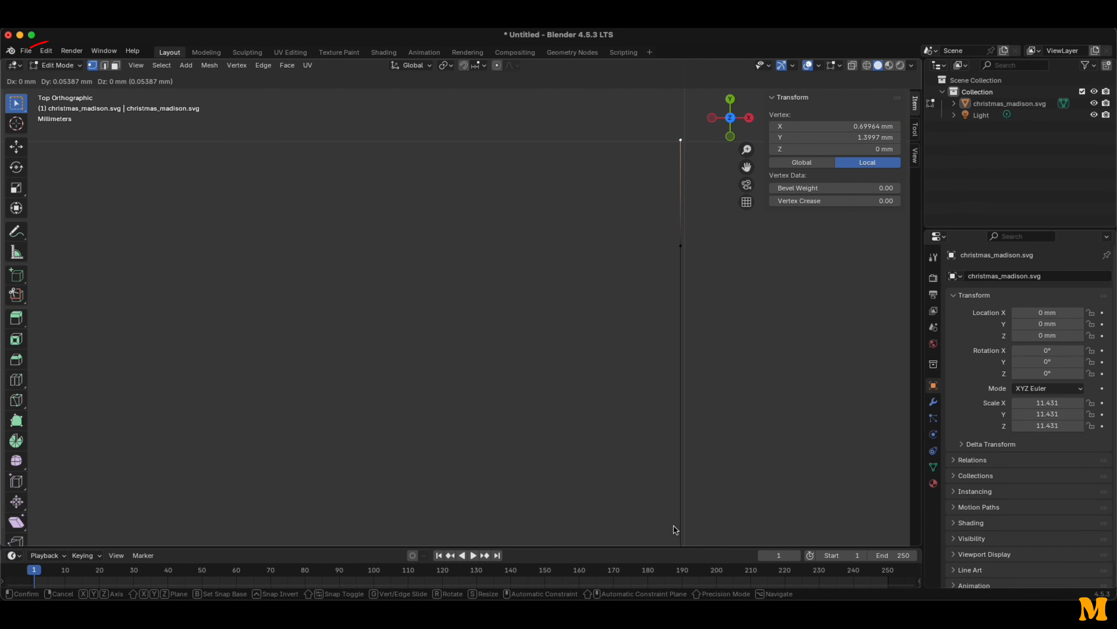
click(674, 527)
shift+middle_drag(674, 185, 464, 239)
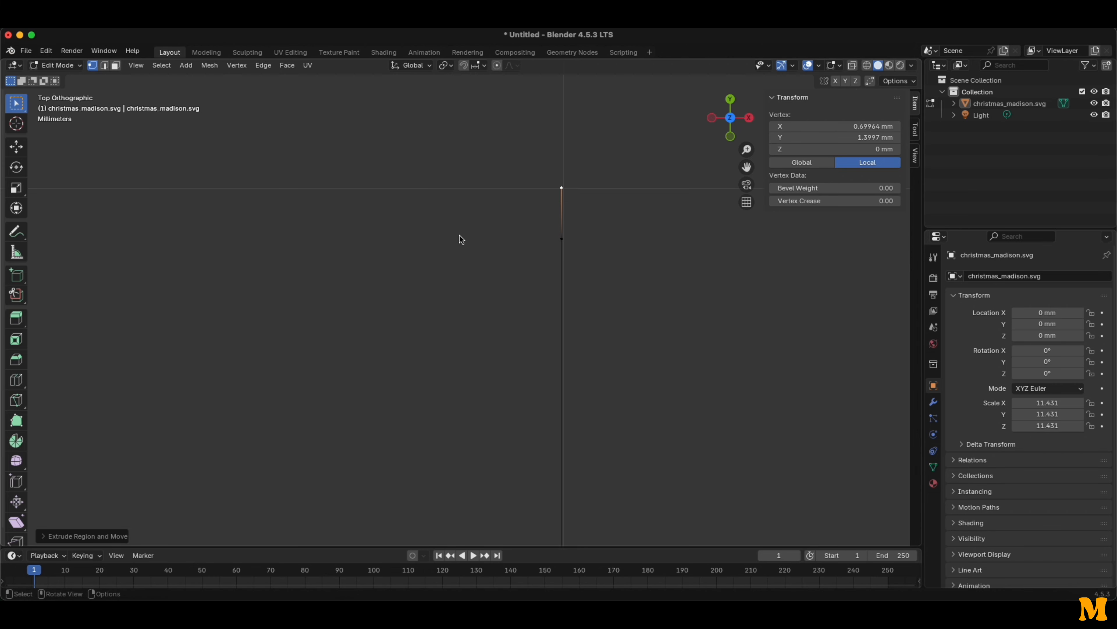
Join the outer line's top vertex to the uppermost vertex on the centre axis with an edge, closing the half-profile.
shift+middle_drag(213, 315, 632, 369)
scroll(253, 314, down, 4)
scroll(253, 315, down, 3)
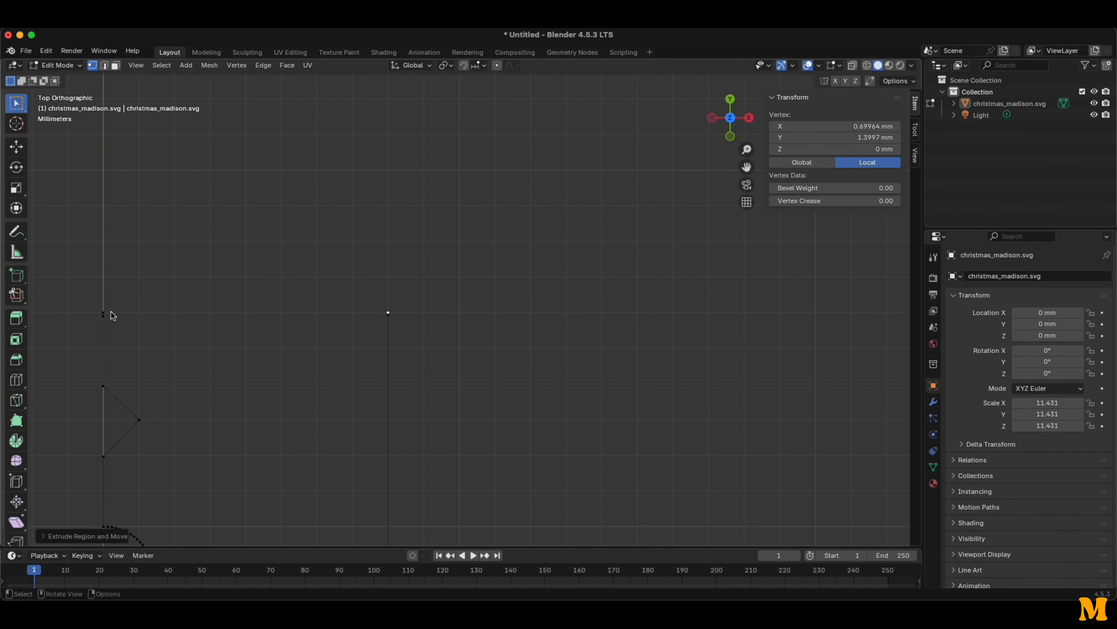
shift+click(104, 312)
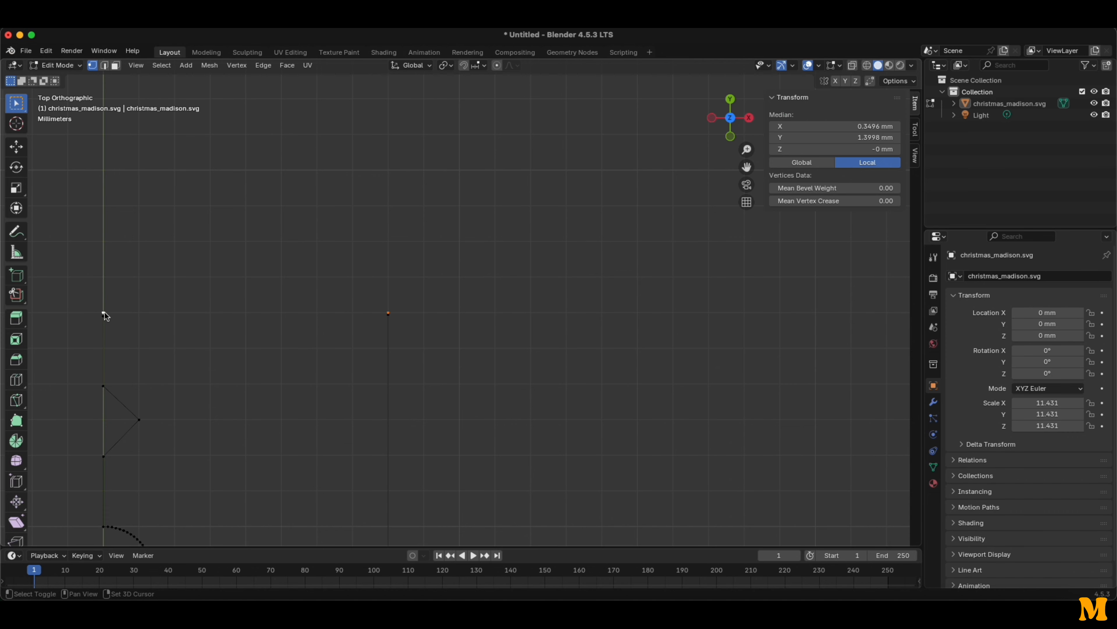
key(f)
scroll(178, 417, down, 4)
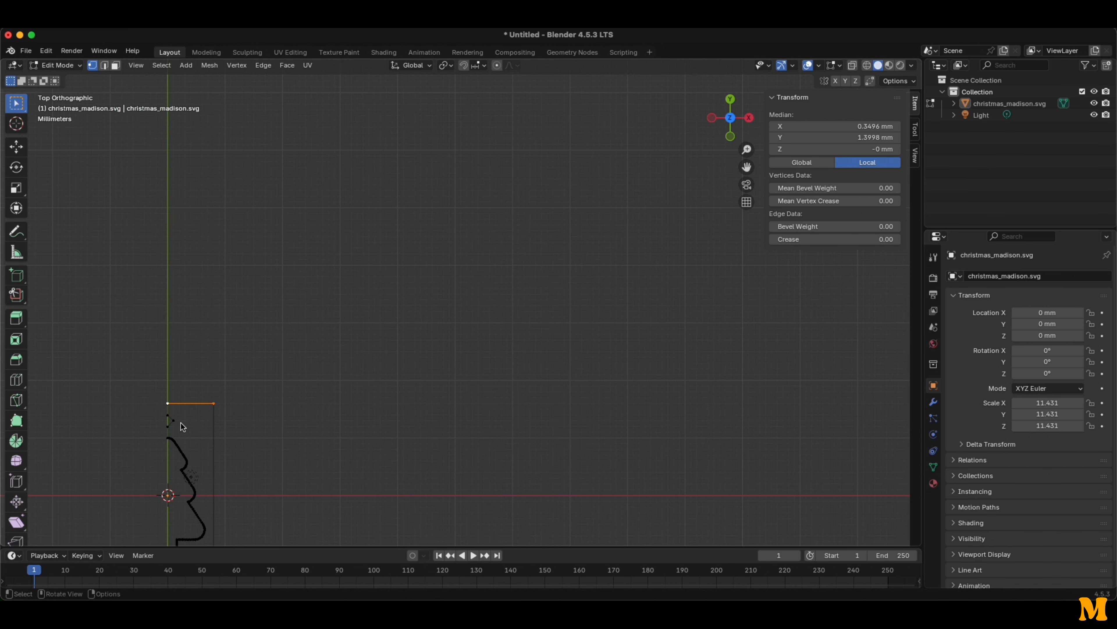
Return to Object Mode and duplicate the half-profile together with the light, placing the copy about 30.3 mm away in negative X.
middle_drag(181, 422, 201, 440)
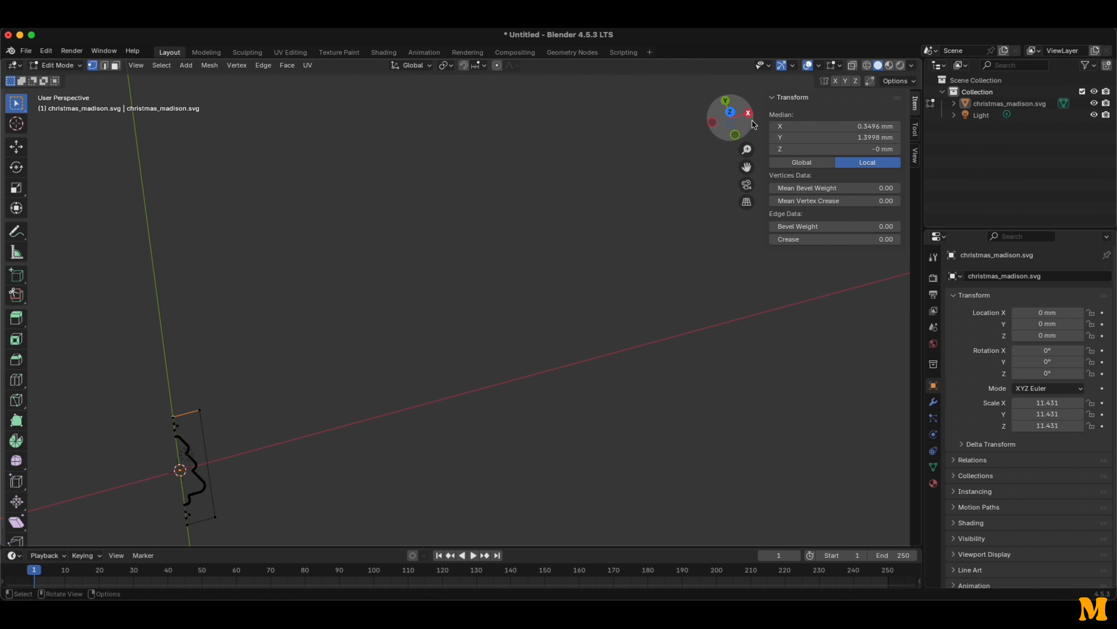
click(730, 110)
shift+middle_drag(146, 466, 223, 413)
scroll(210, 435, up, 5)
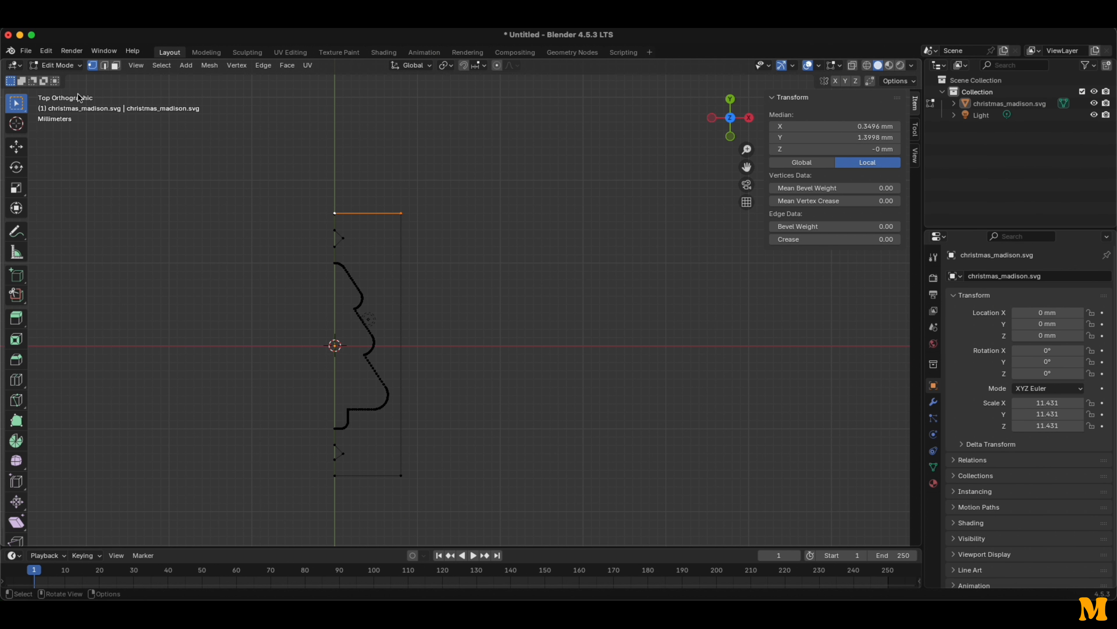
click(496, 224)
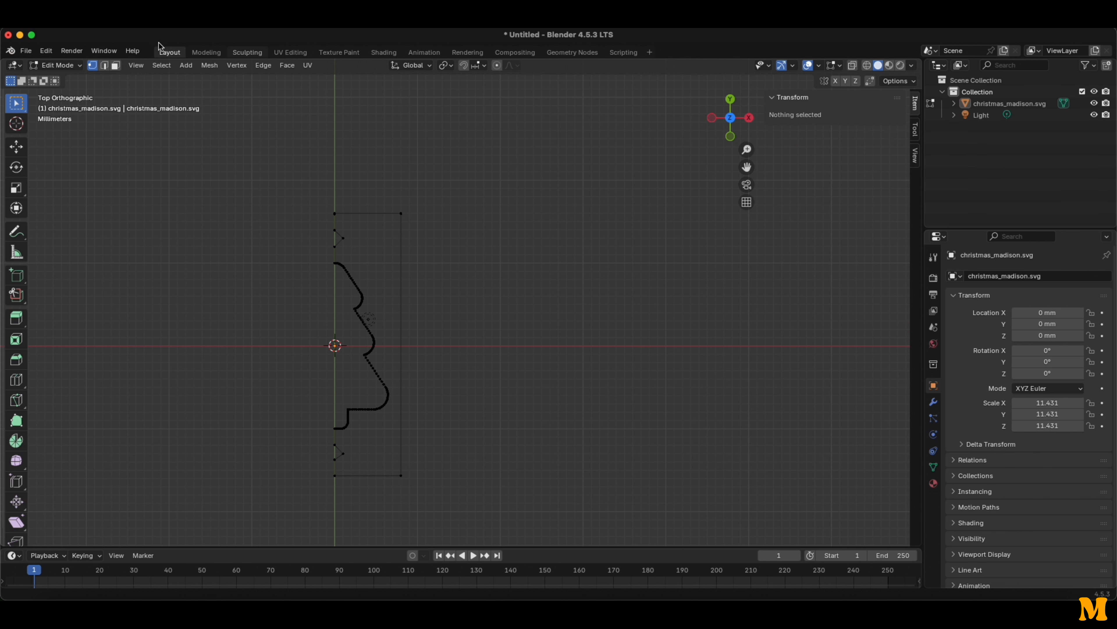
click(56, 65)
click(64, 79)
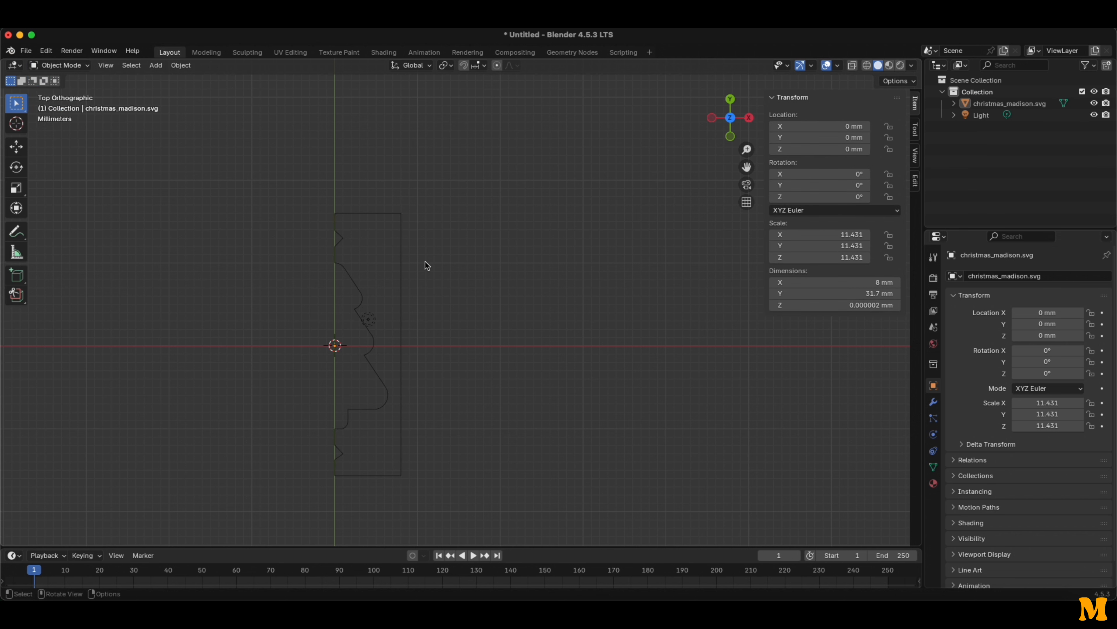
key(a)
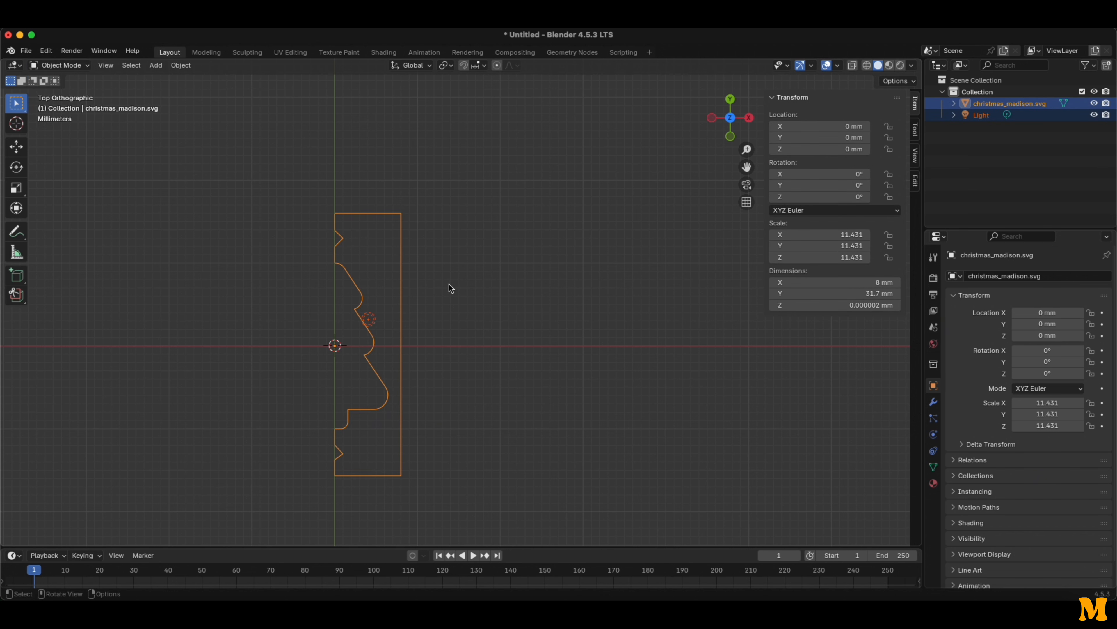
key(shift+d)
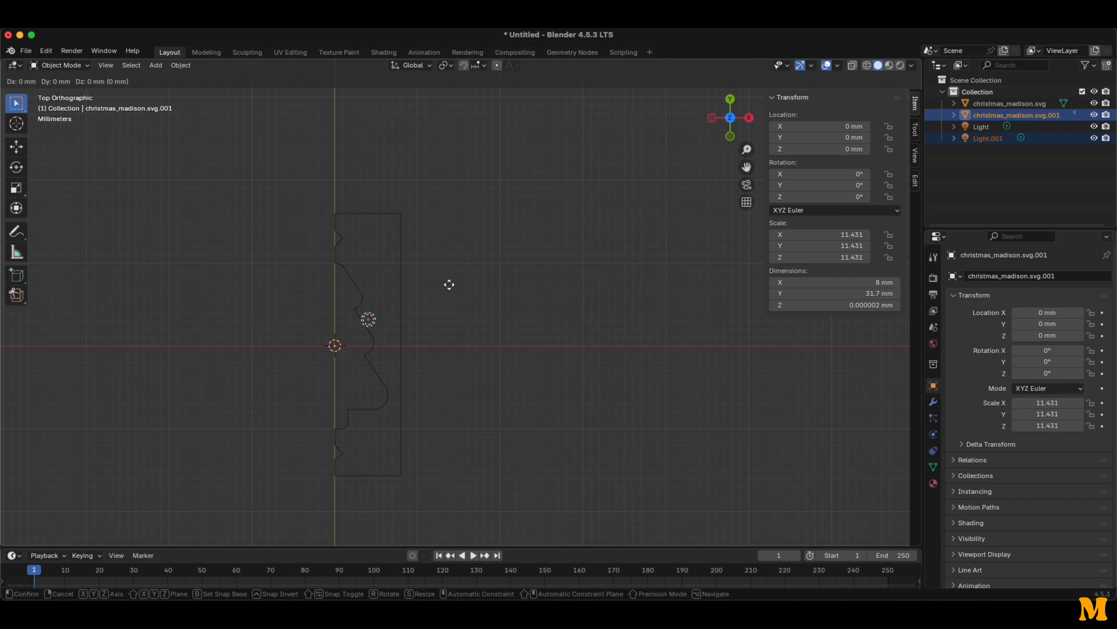
click(198, 286)
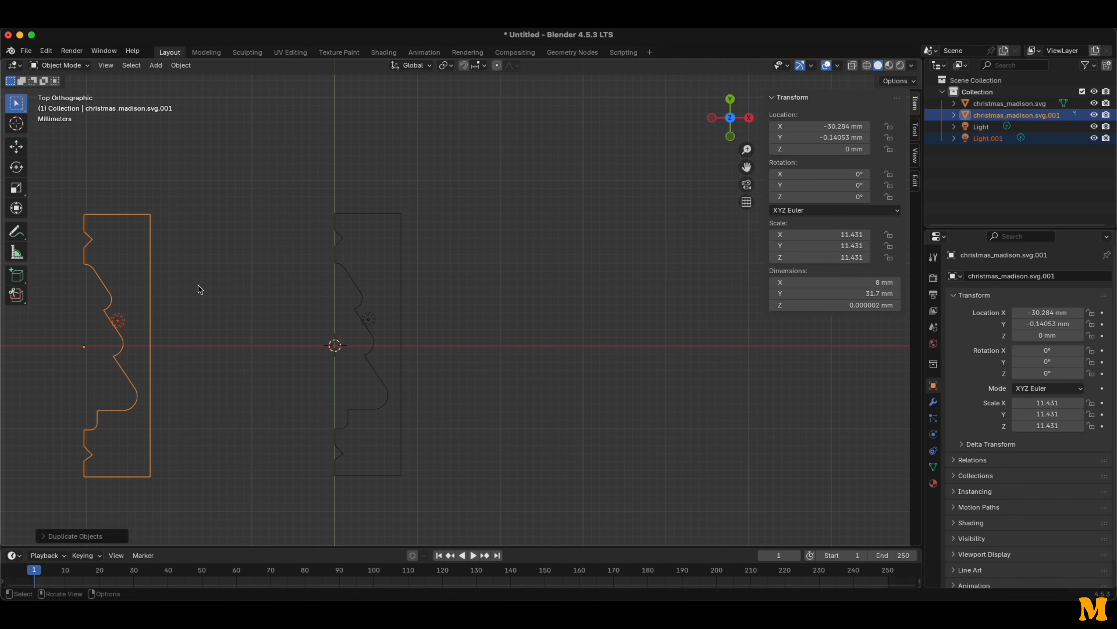
Mirror the duplicated half-profile along its local X axis.
right_click(128, 308)
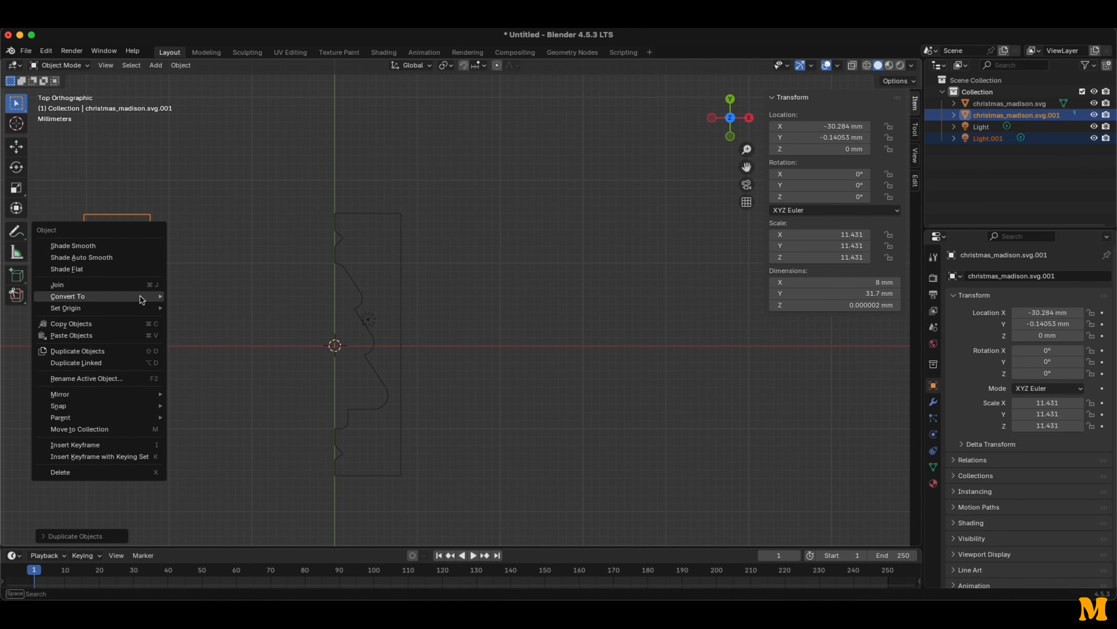
mouse_move(124, 394)
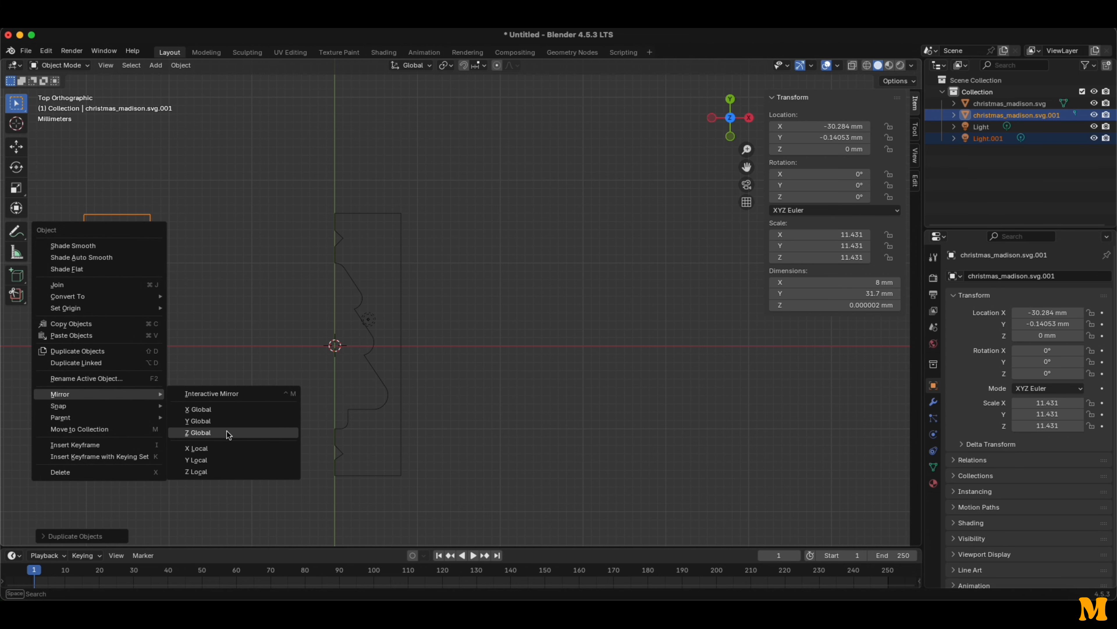
click(213, 448)
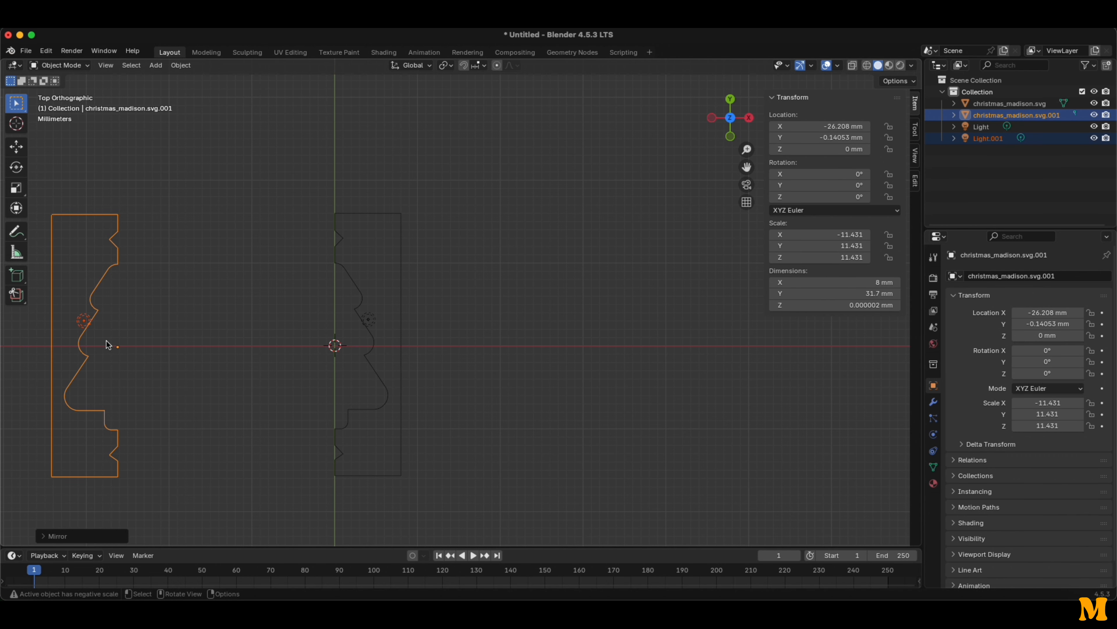
Move the mirrored half and its light next to the original at the centre axis, at about X -0.35 mm and Y 0 mm.
click(16, 147)
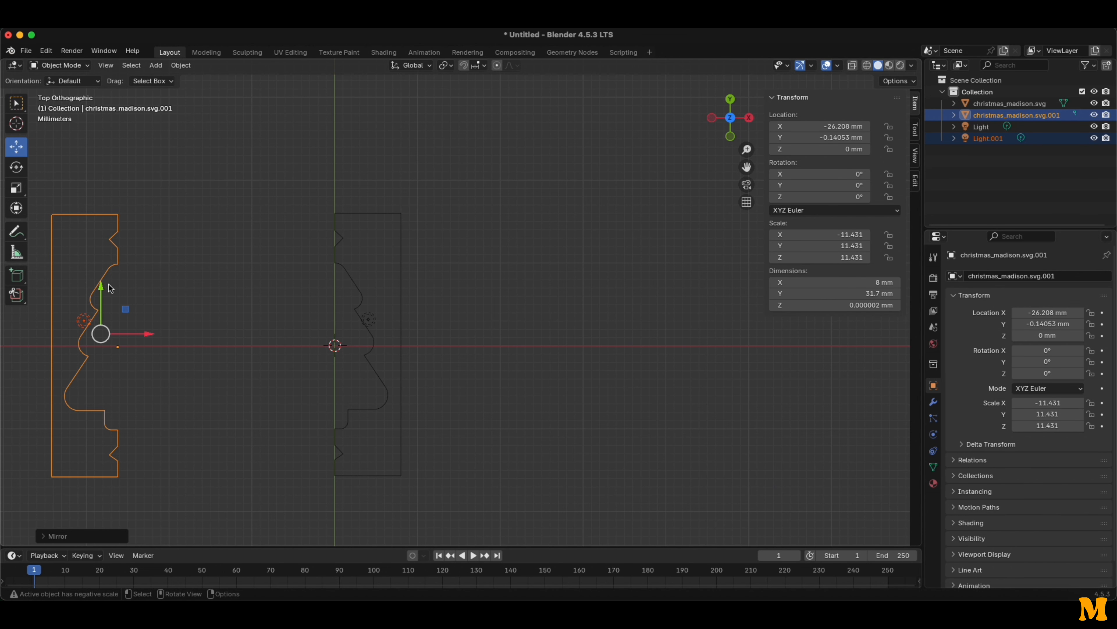
drag(101, 333, 313, 334)
scroll(288, 361, up, 4)
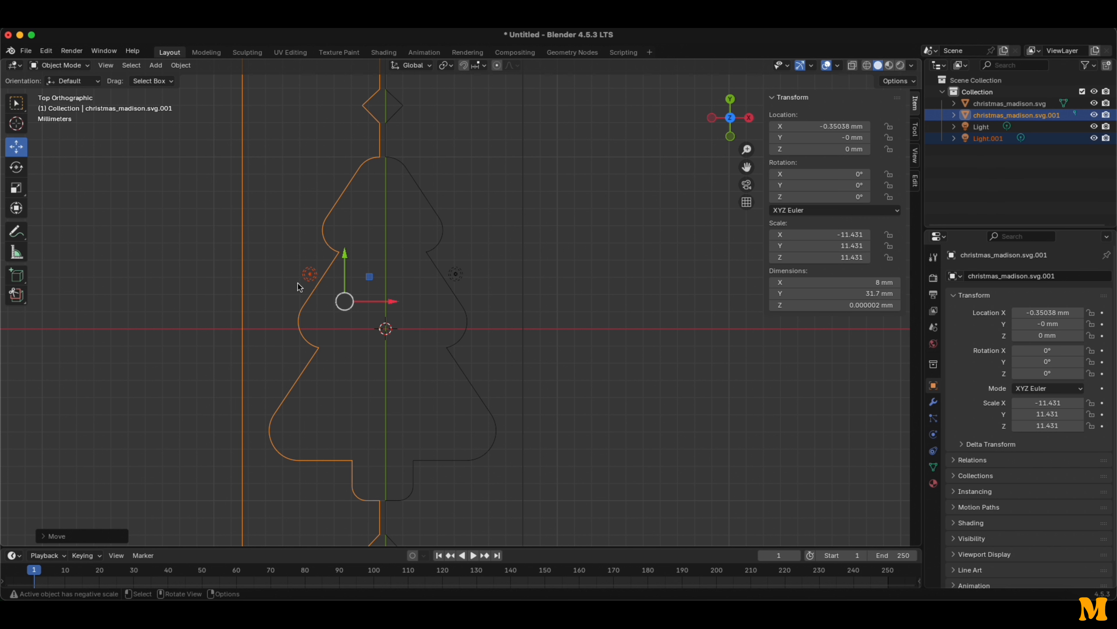
Select only the mirrored half-profile and nudge it closer to the original, to about X -0.188 mm.
click(311, 288)
scroll(308, 427, down, 4)
click(316, 348)
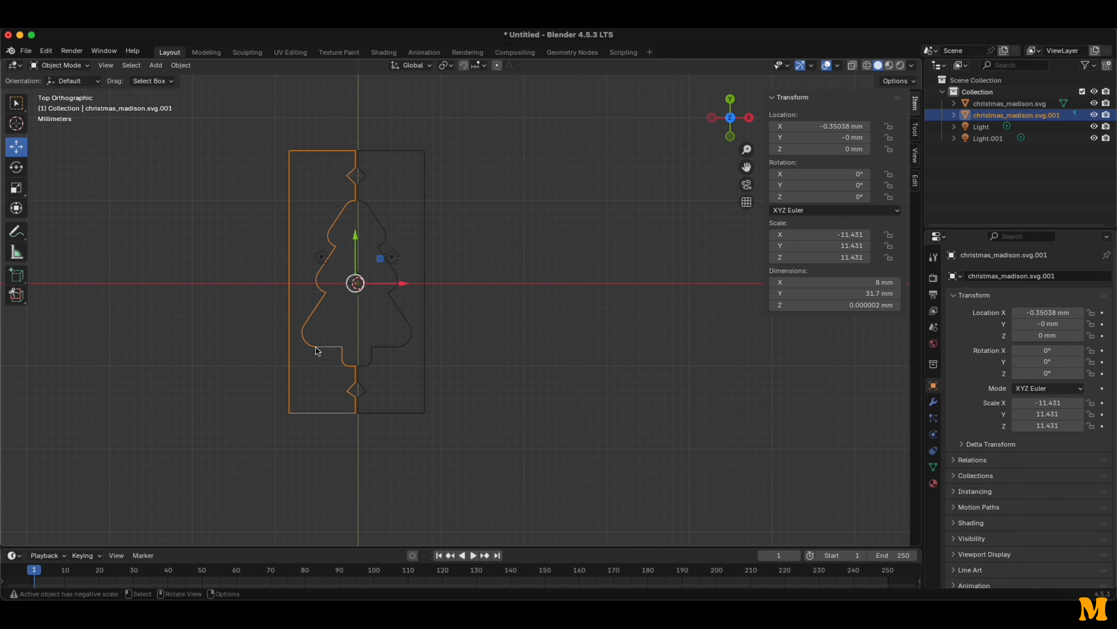
scroll(308, 399, up, 3)
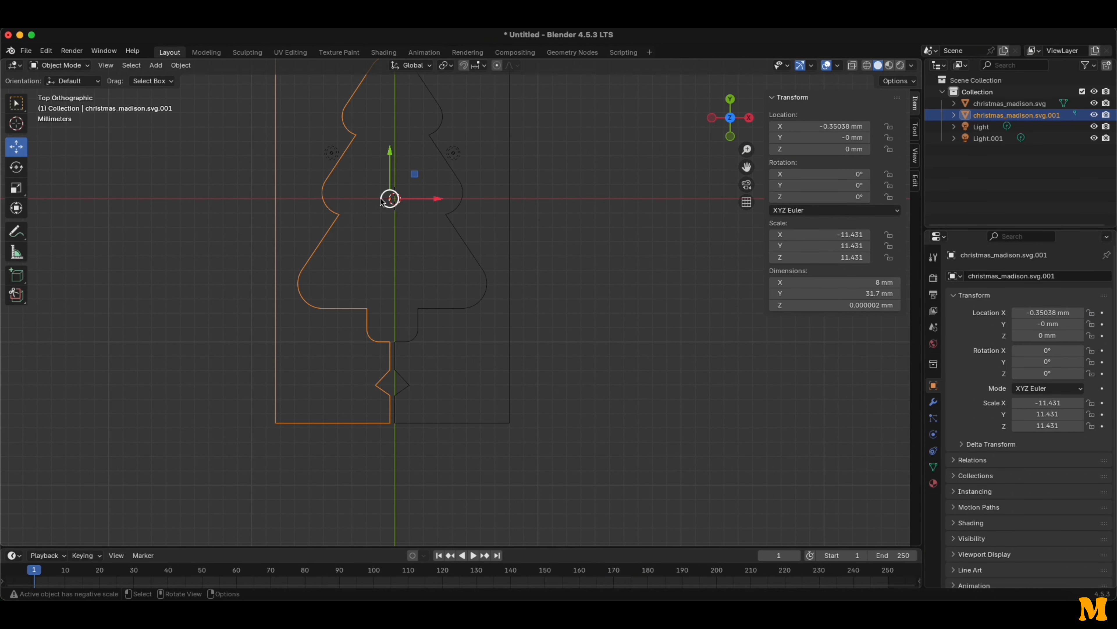
drag(390, 198, 392, 199)
click(589, 214)
mouse_move(493, 191)
middle_down()
mouse_move(493, 201)
mouse_move(492, 189)
middle_up()
click(732, 116)
scroll(480, 209, down, 3)
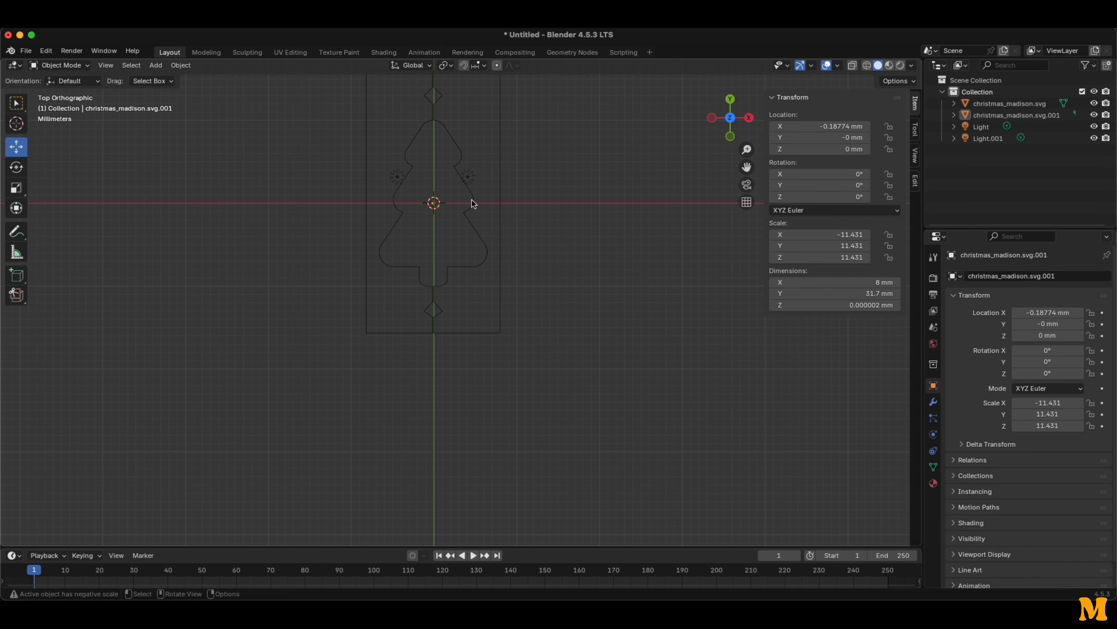
In Edit Mode, move the mirrored half's lower notch tip across the centre axis to about local X -0.075 mm, Y -1.136 mm.
shift+middle_drag(523, 172, 523, 296)
scroll(478, 340, up, 2)
scroll(523, 360, up, 1)
scroll(515, 366, down, 2)
scroll(426, 436, up, 2)
scroll(421, 447, up, 5)
scroll(418, 449, up, 1)
click(427, 428)
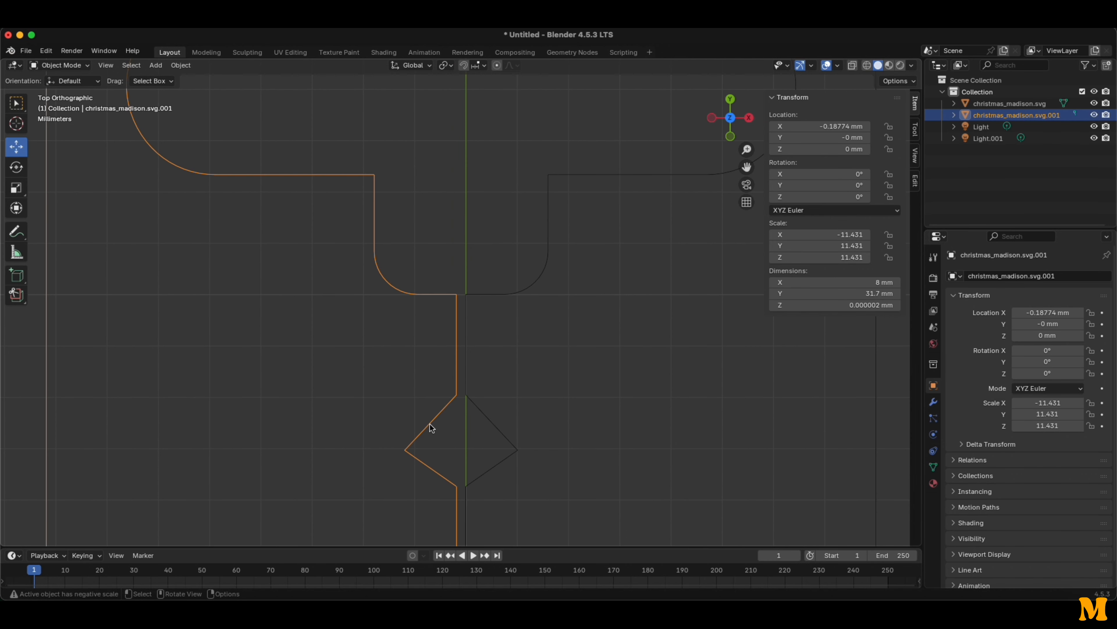
click(74, 65)
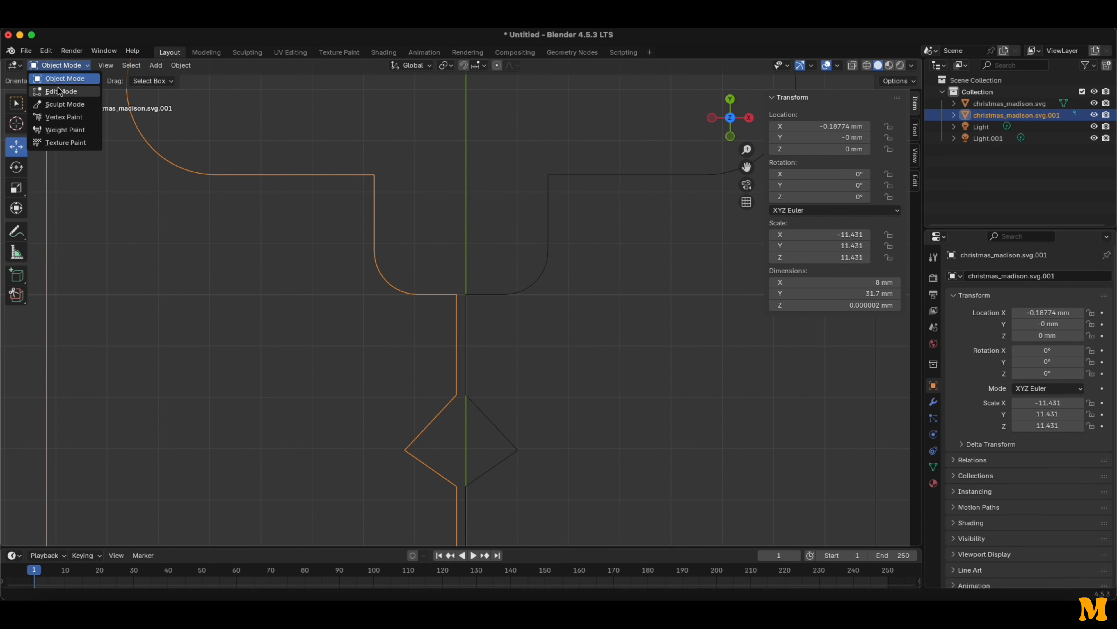
click(57, 90)
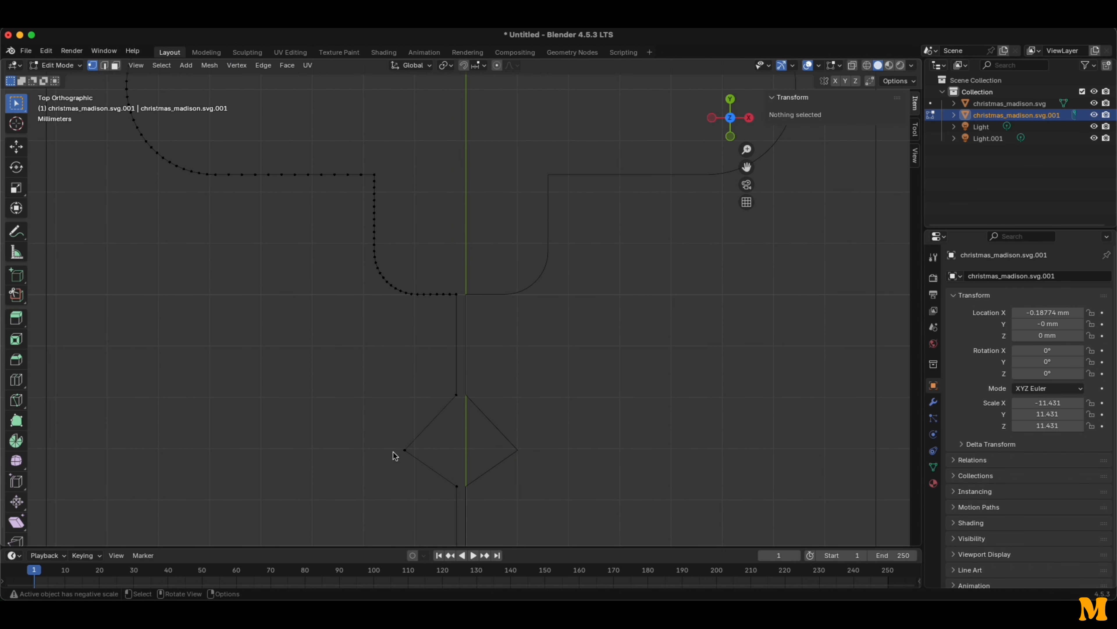
click(408, 450)
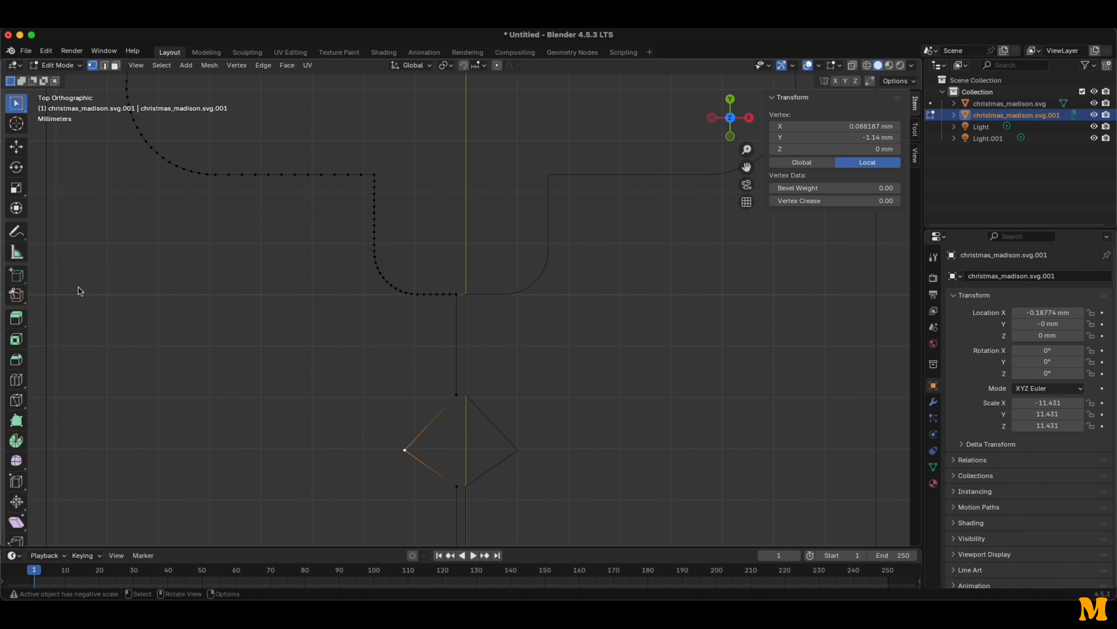
click(16, 422)
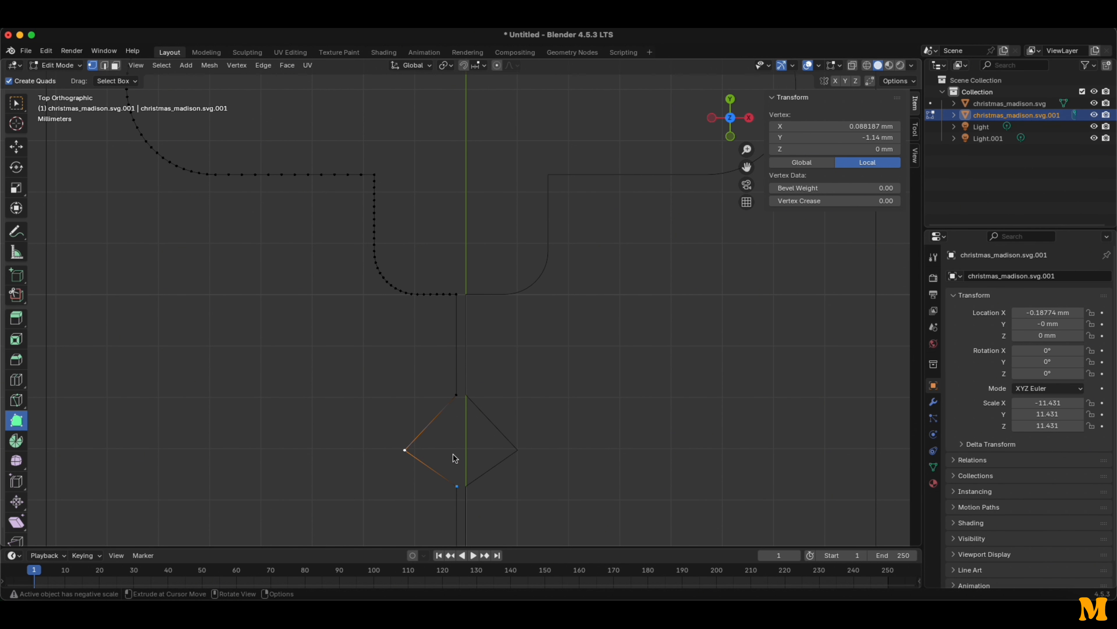
drag(405, 453, 500, 449)
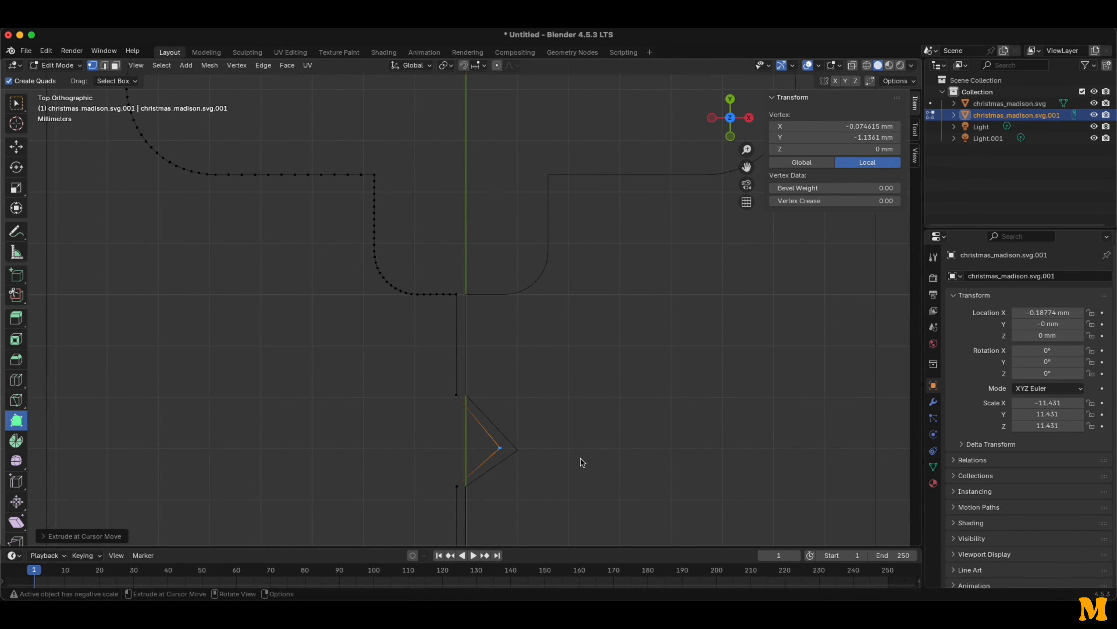
Undo the last edit at the upper end of the mirrored half, then leave and re-enter Edit Mode on that object.
scroll(575, 464, down, 3)
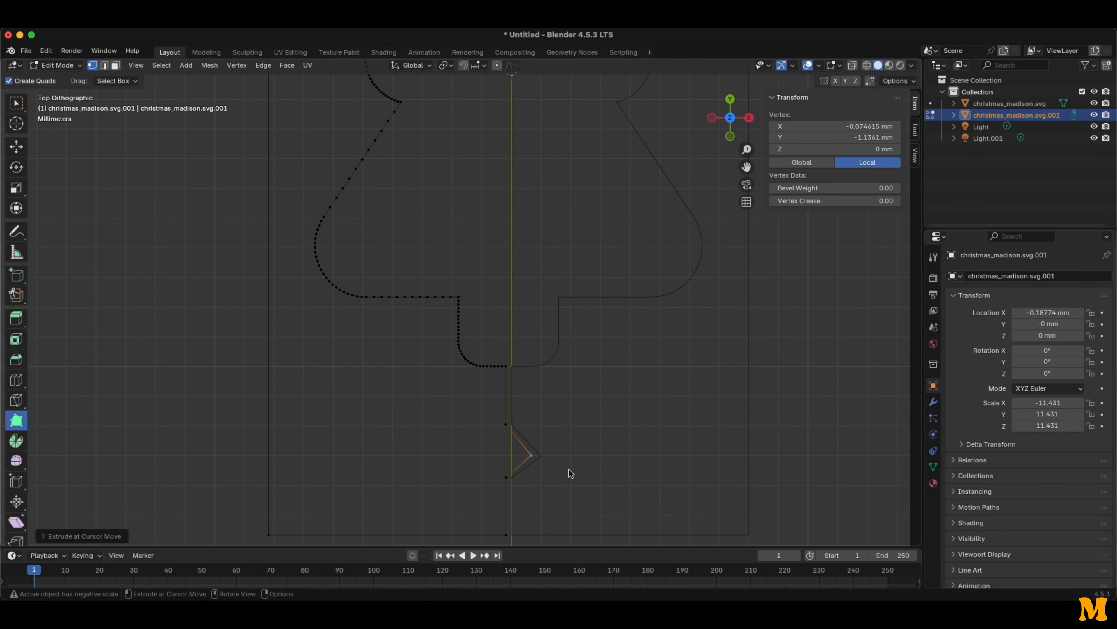
middle_drag(529, 238, 572, 308)
click(731, 136)
scroll(468, 190, down, 3)
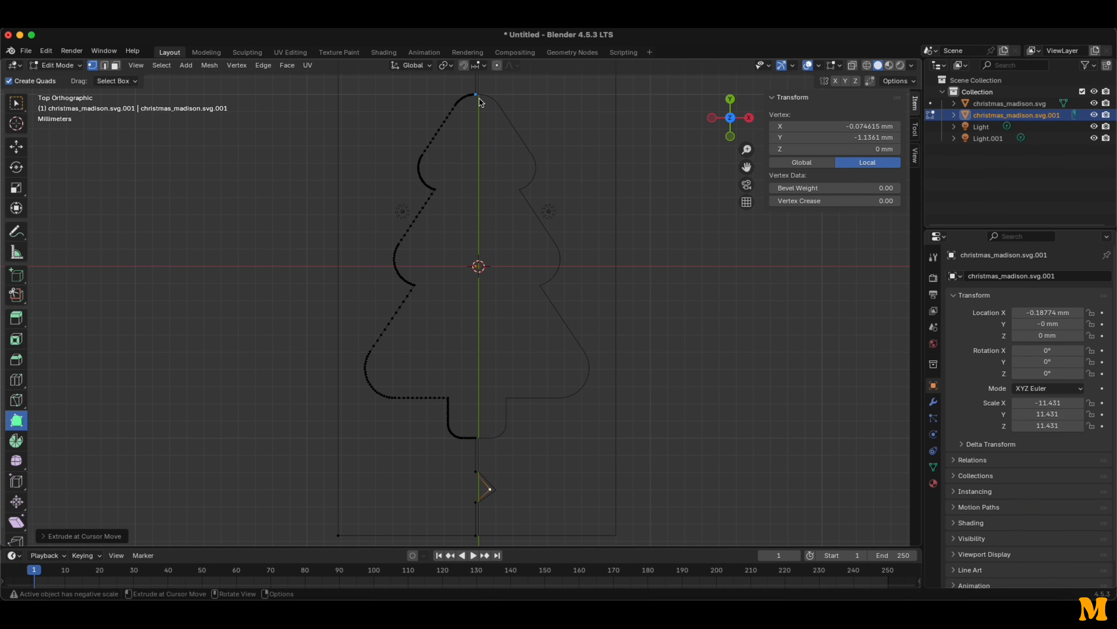
scroll(498, 144, up, 2)
scroll(463, 369, up, 6)
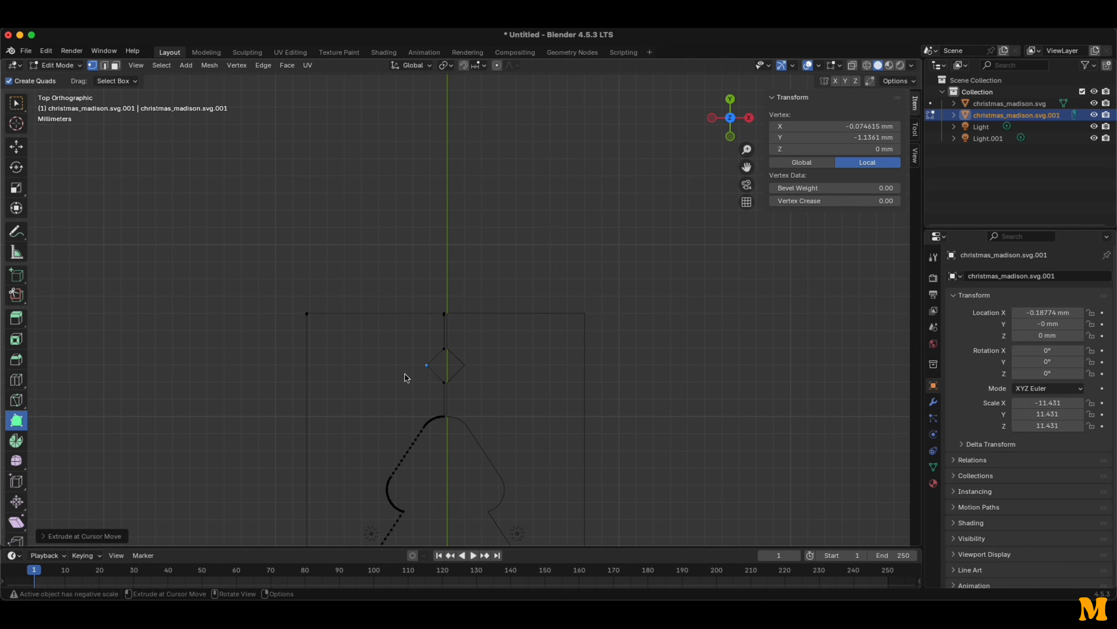
key(super+z)
click(62, 66)
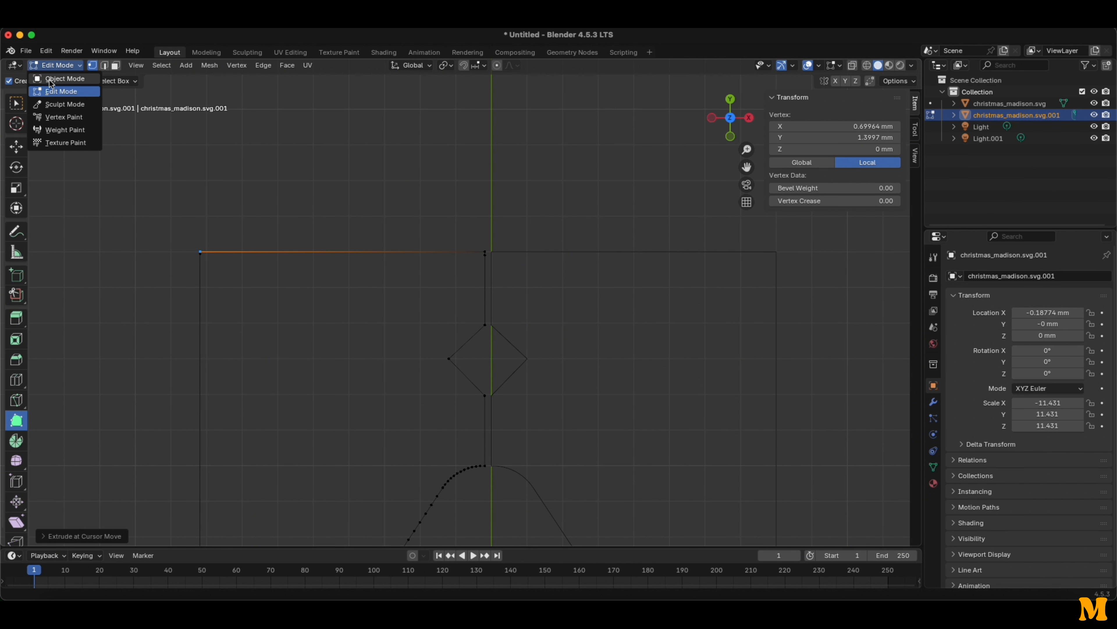
click(65, 78)
click(349, 283)
click(336, 251)
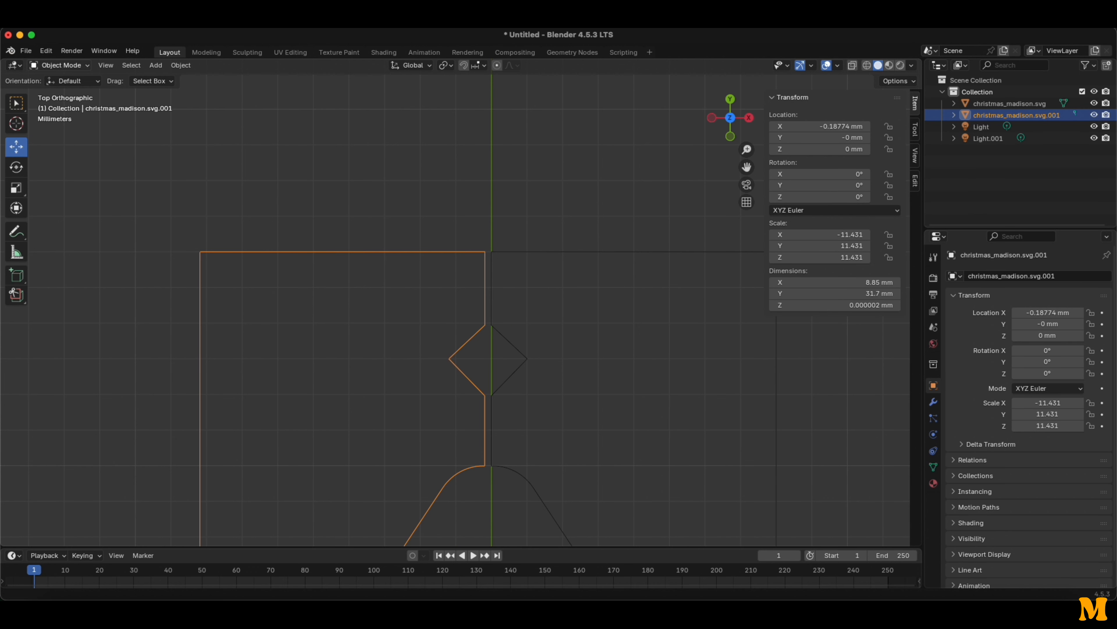
click(61, 65)
click(48, 89)
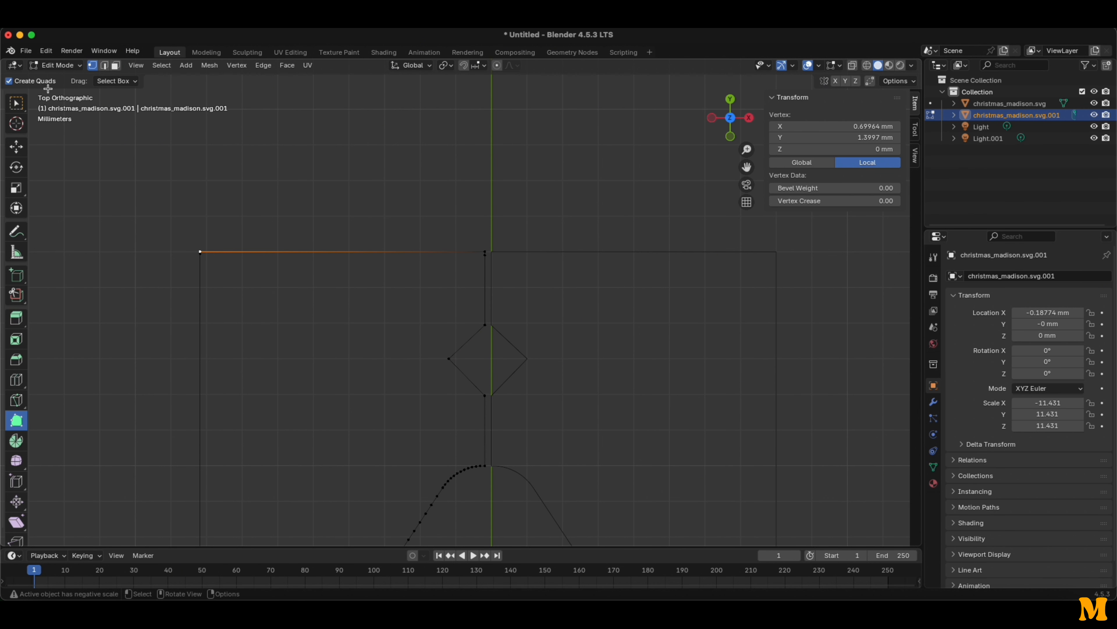
click(126, 186)
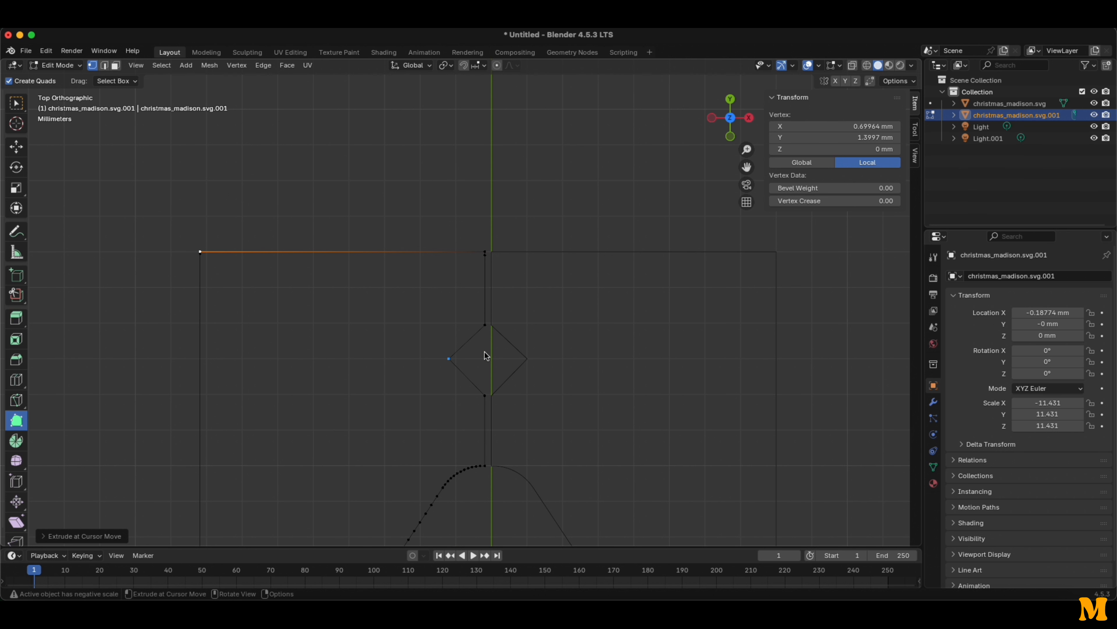
click(450, 362)
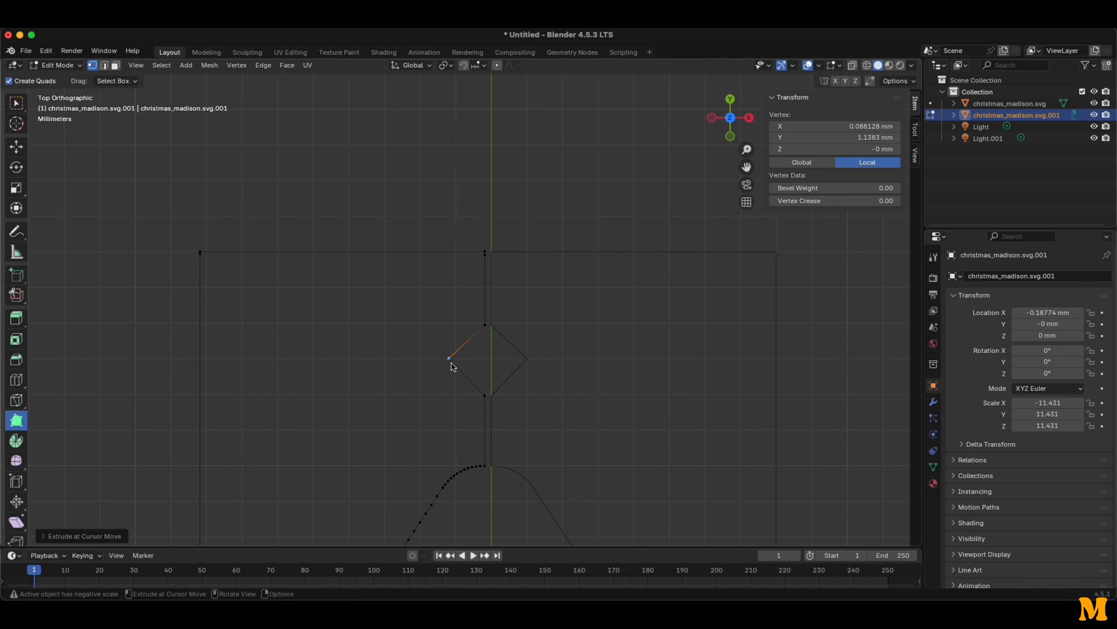
key(g)
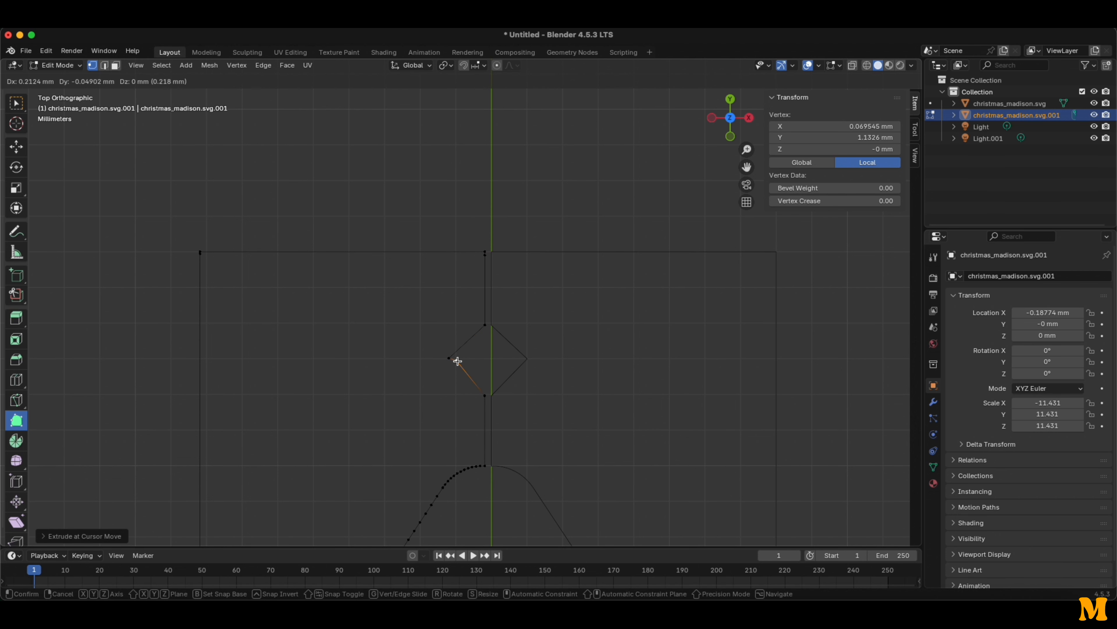
right_click(457, 361)
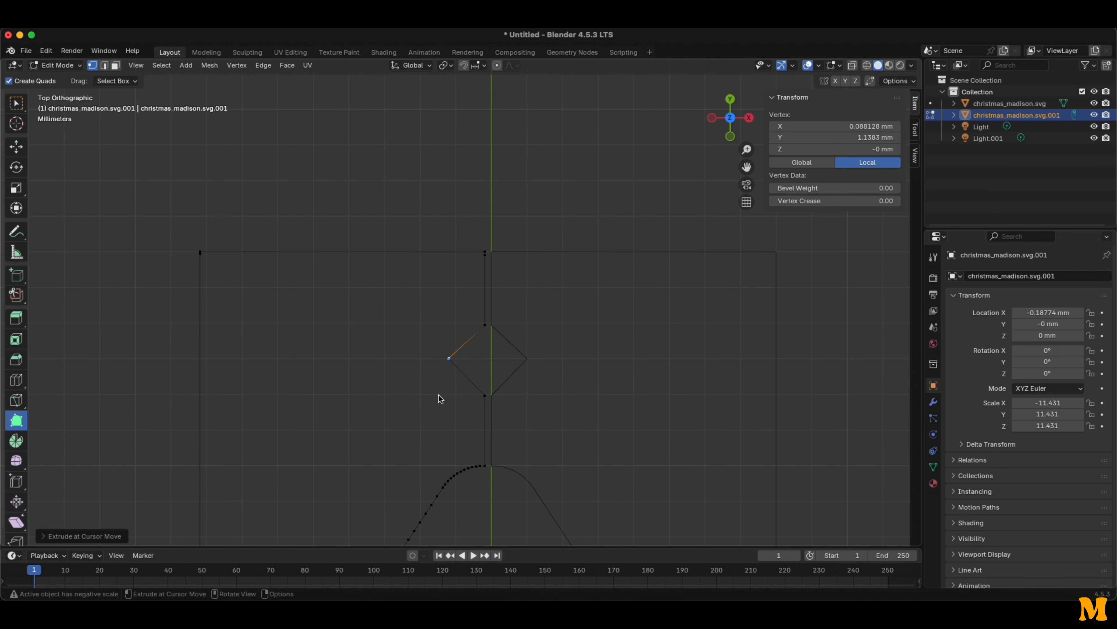
Check the mirrored half's outer upper corner vertex and upper notch tip, and undo the stray edits that split the notch tip.
click(135, 226)
key(g)
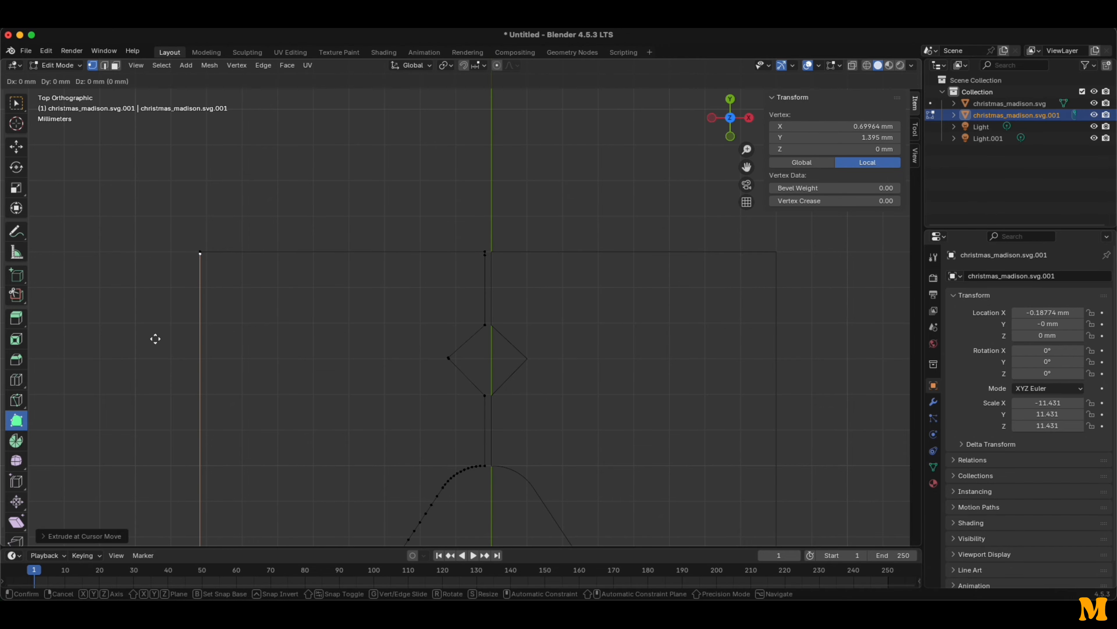
click(155, 338)
scroll(443, 364, up, 10)
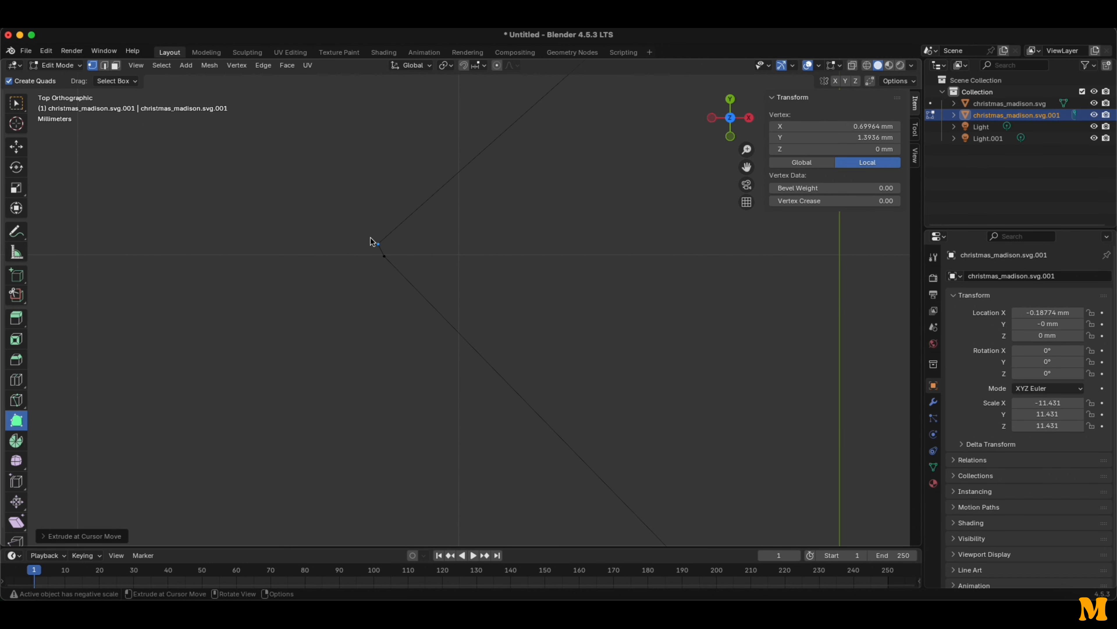
click(380, 251)
scroll(364, 289, down, 4)
click(361, 278)
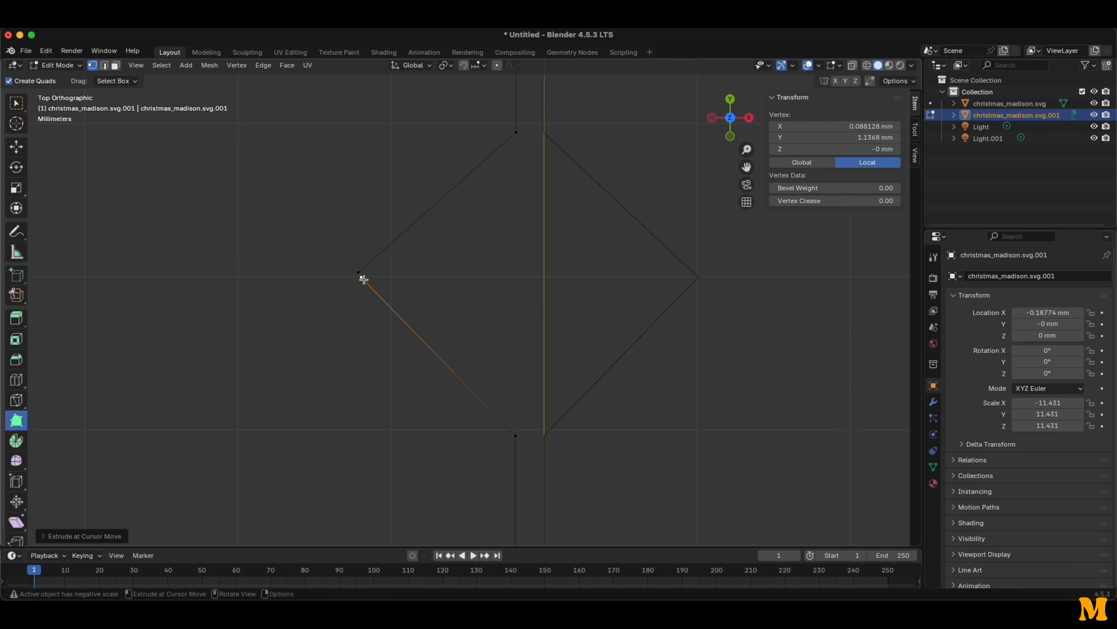
key(super+z)
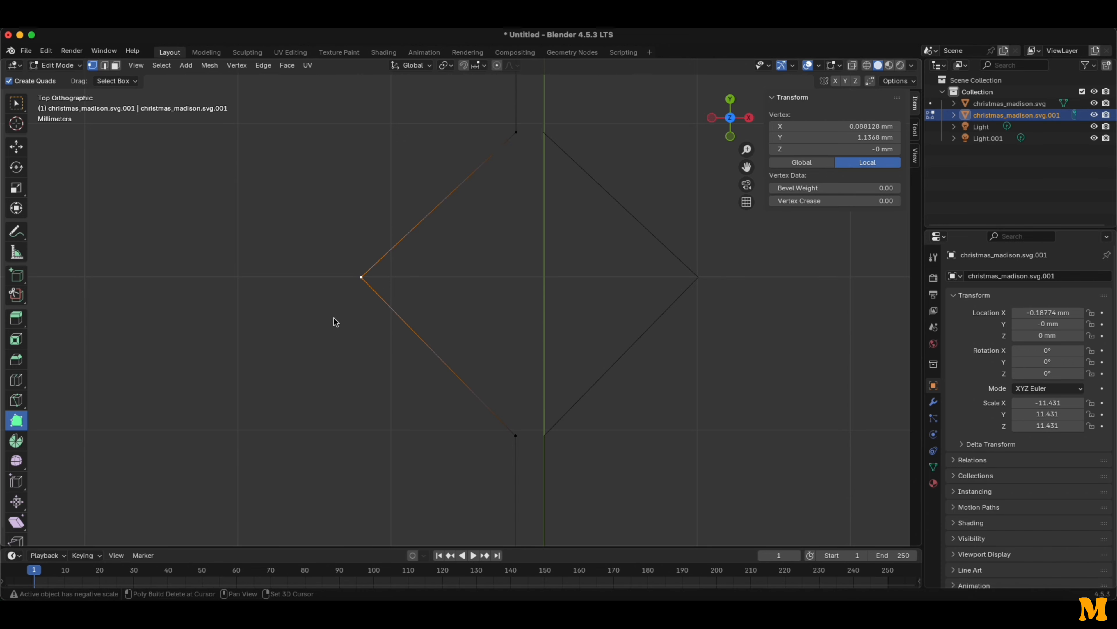
Move the mirrored half's upper notch tip across the centre axis to about local X -0.081 mm, Y 1.136 mm.
scroll(339, 263, down, 4)
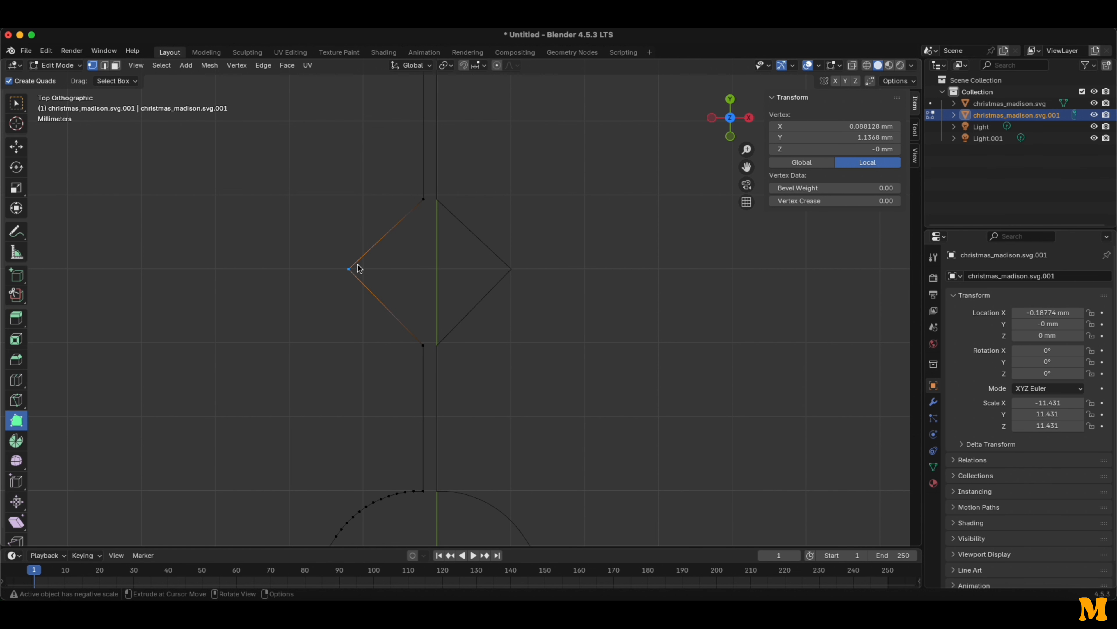
drag(349, 269, 490, 270)
scroll(430, 351, down, 6)
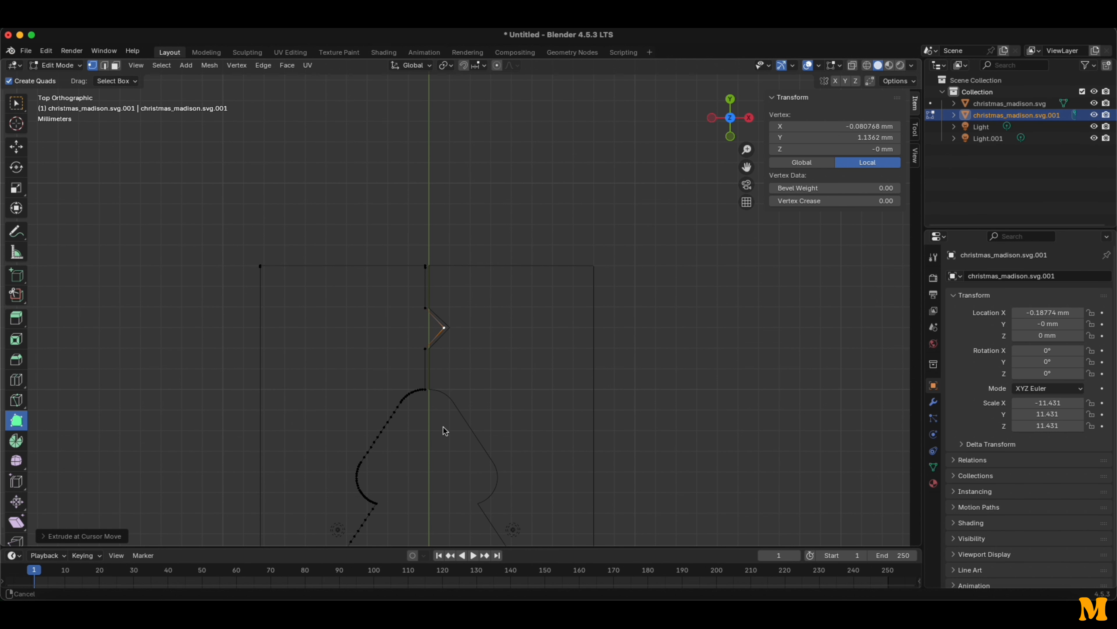
shift+middle_drag(443, 428, 430, 250)
scroll(410, 328, down, 3)
scroll(409, 329, down, 2)
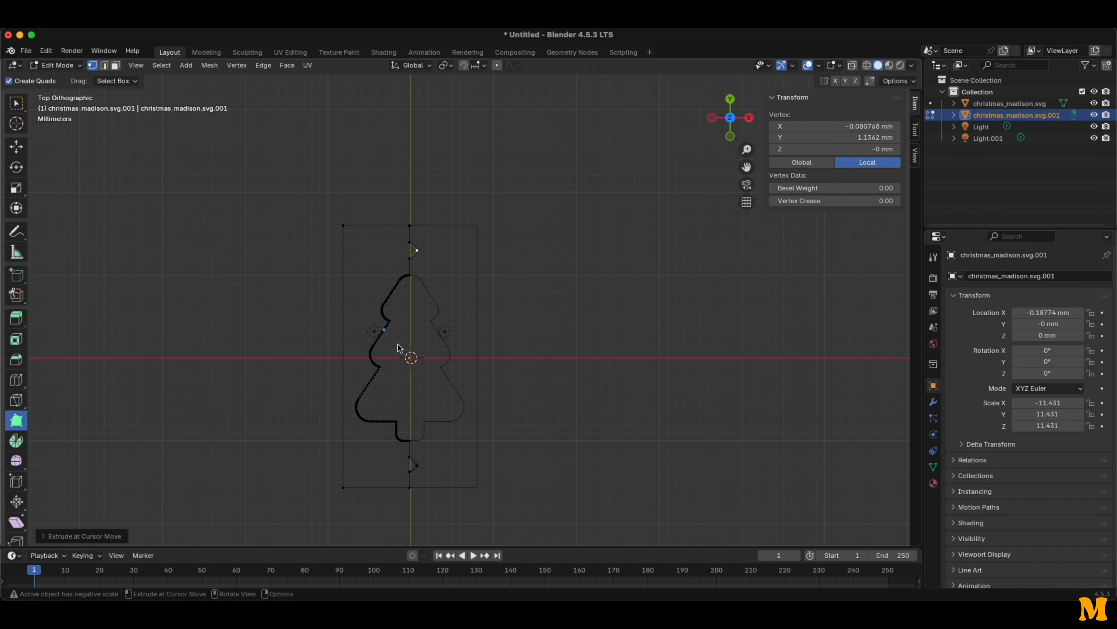
Activate the Select Box tool, clear the vertex selection and return to Object Mode.
scroll(394, 348, up, 3)
click(20, 99)
click(153, 222)
scroll(429, 380, down, 2)
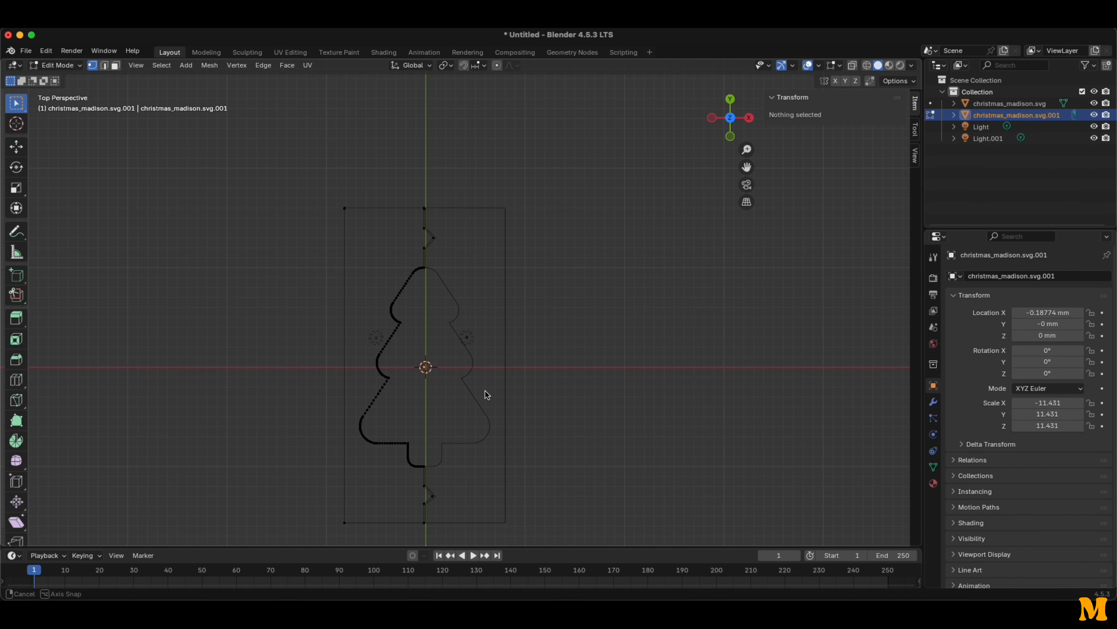
middle_drag(486, 391, 491, 373)
click(737, 104)
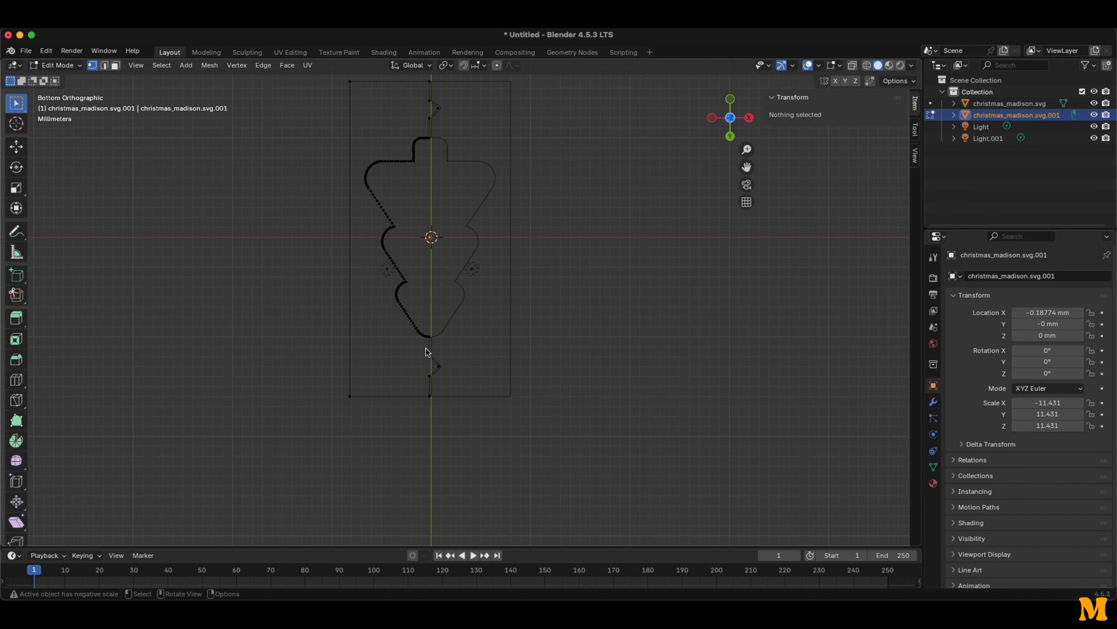
click(732, 117)
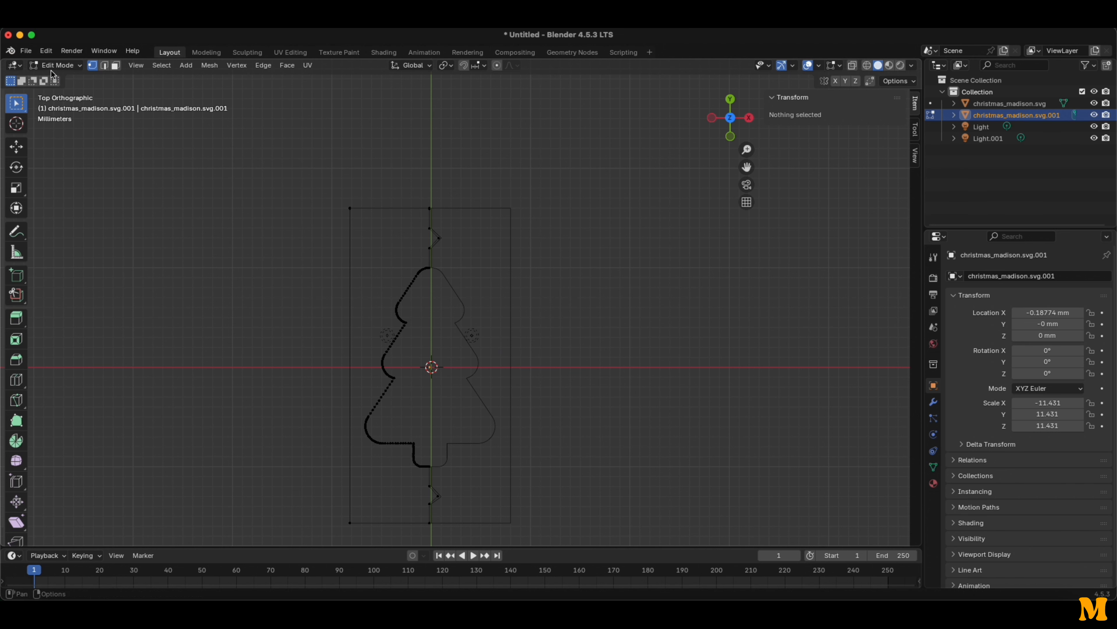
scroll(440, 308, up, 1)
shift+middle_drag(440, 308, 500, 251)
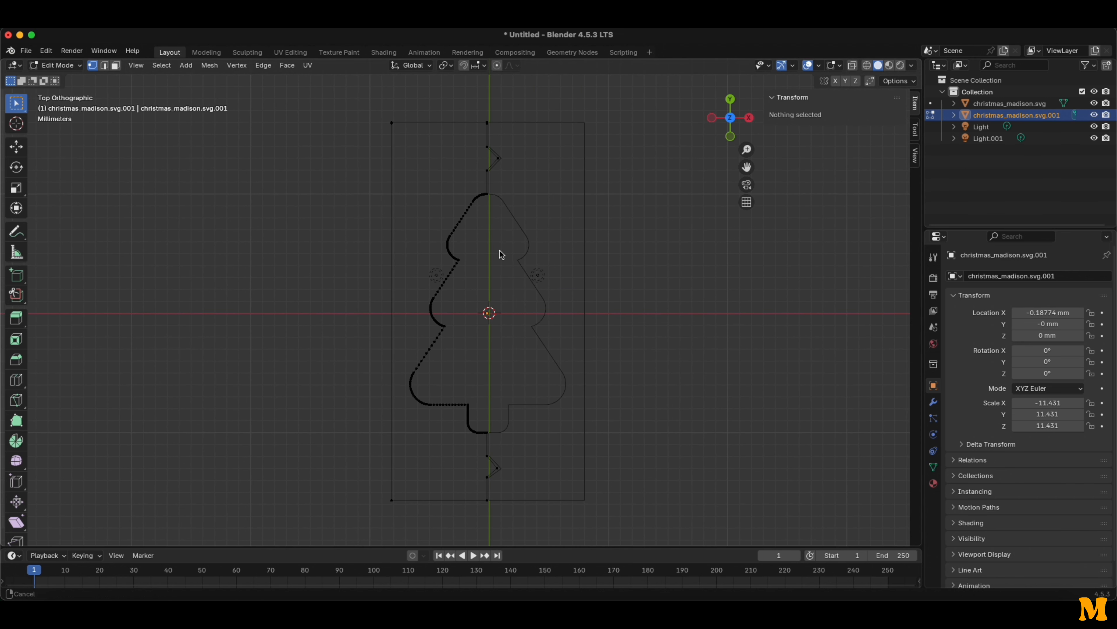
click(57, 64)
click(57, 79)
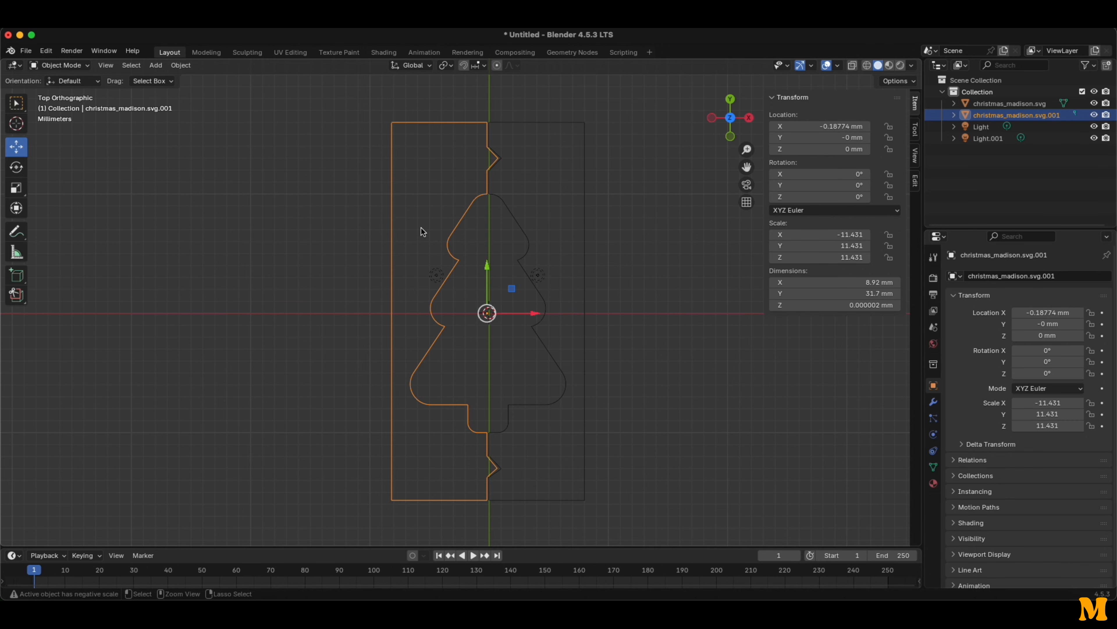
Select all objects and apply Rotation & Scale to them.
key(ctrl+a)
click(234, 201)
key(a)
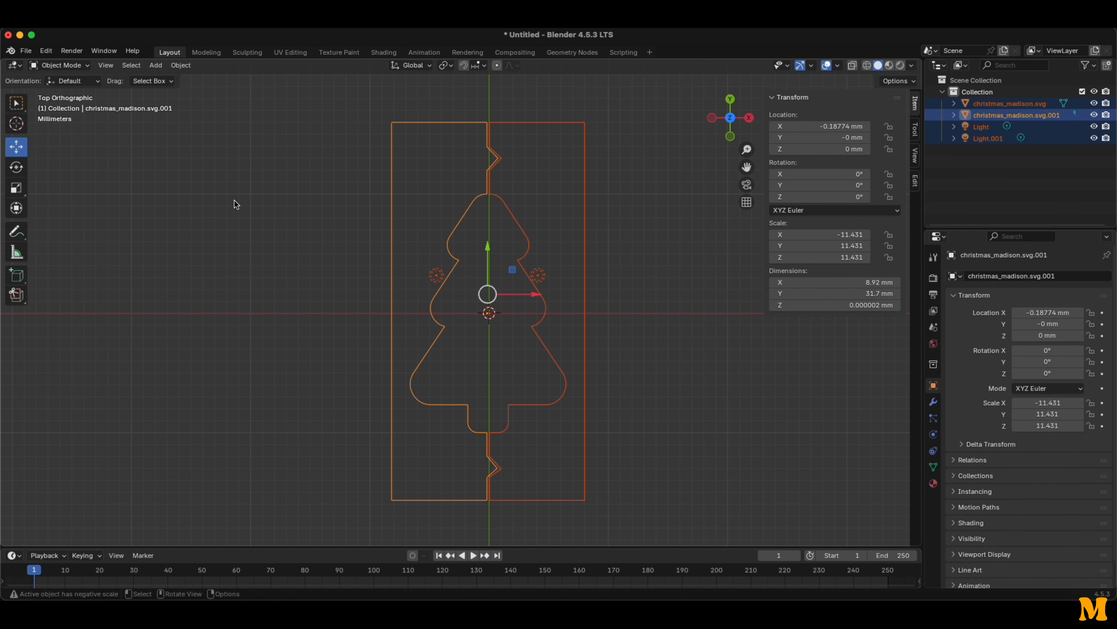
key(ctrl+a)
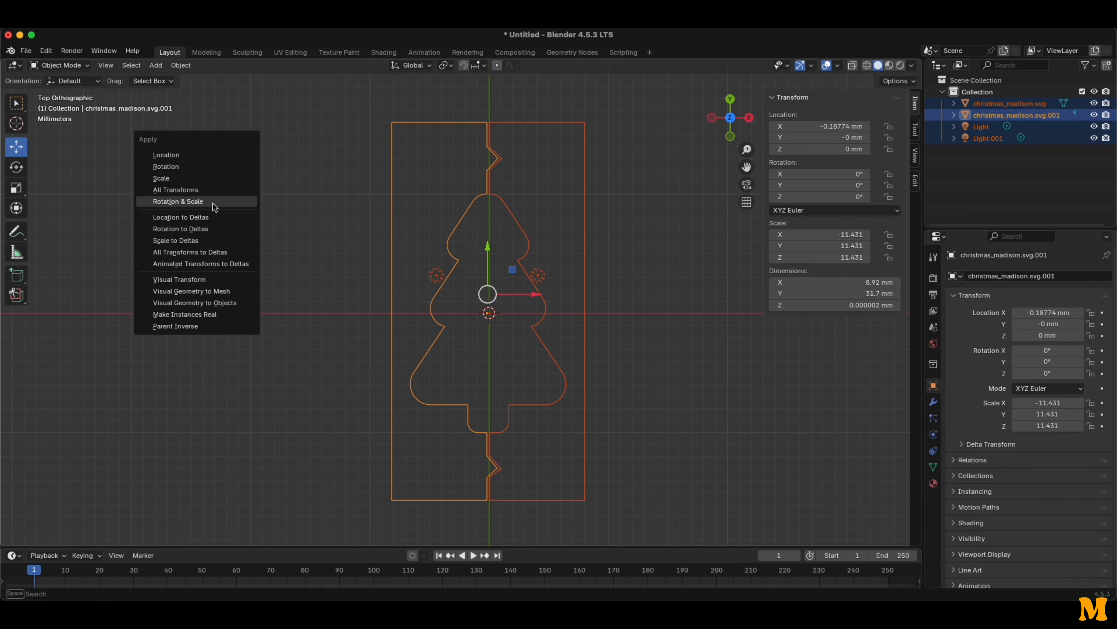
click(213, 202)
In Edit Mode, select the mirrored half's whole linked outline, fill it with a face and switch to face selection.
click(61, 65)
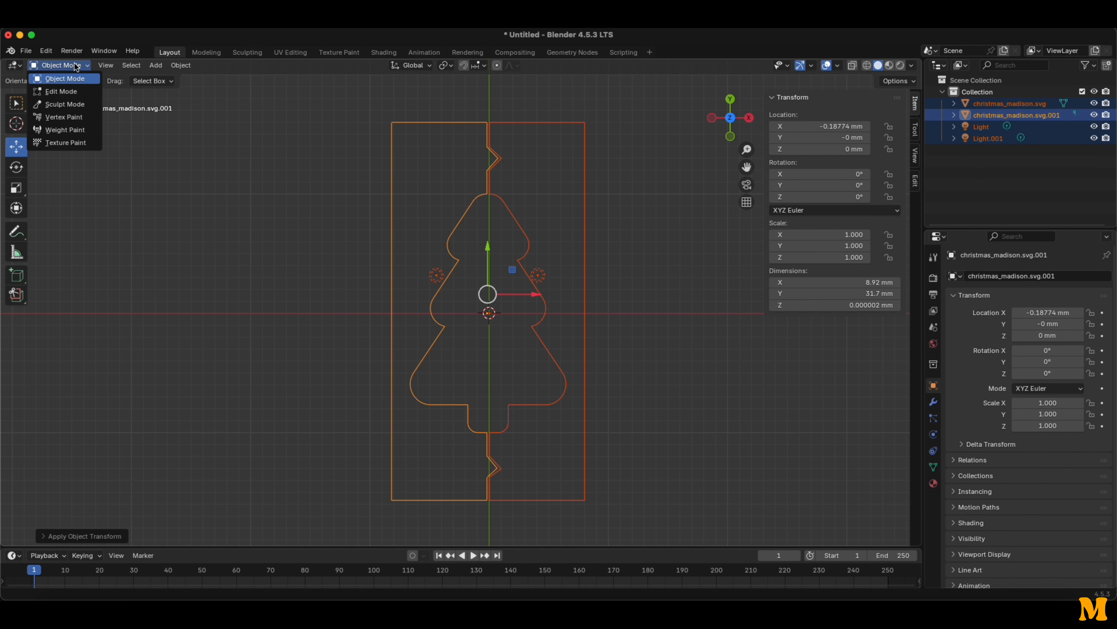
click(62, 91)
shift+middle_drag(302, 202, 308, 128)
shift+middle_drag(556, 191, 553, 243)
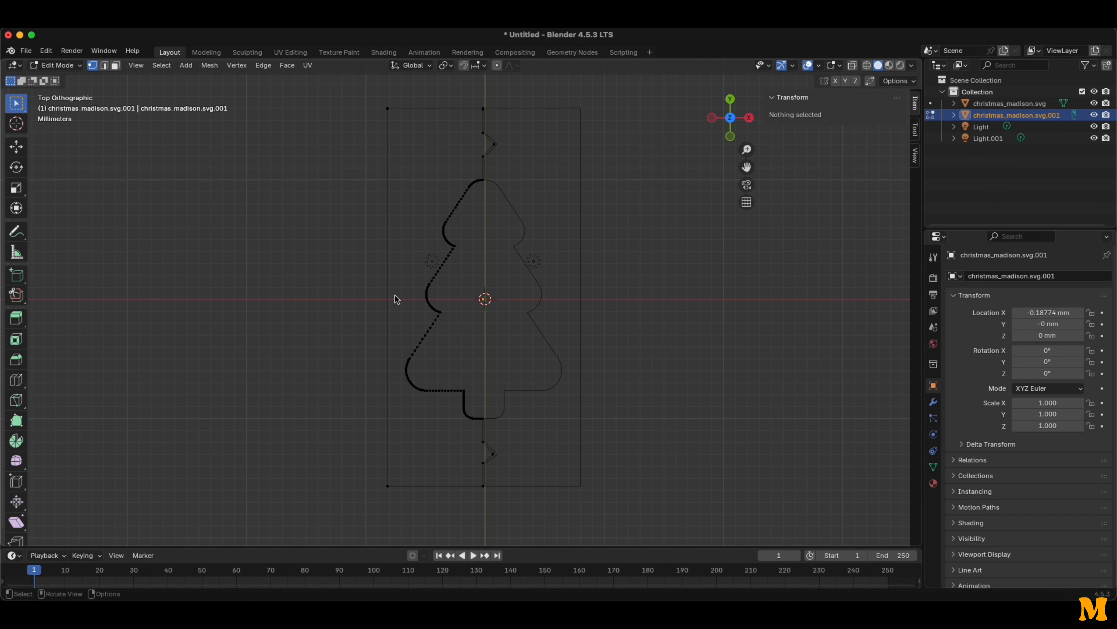
key(l)
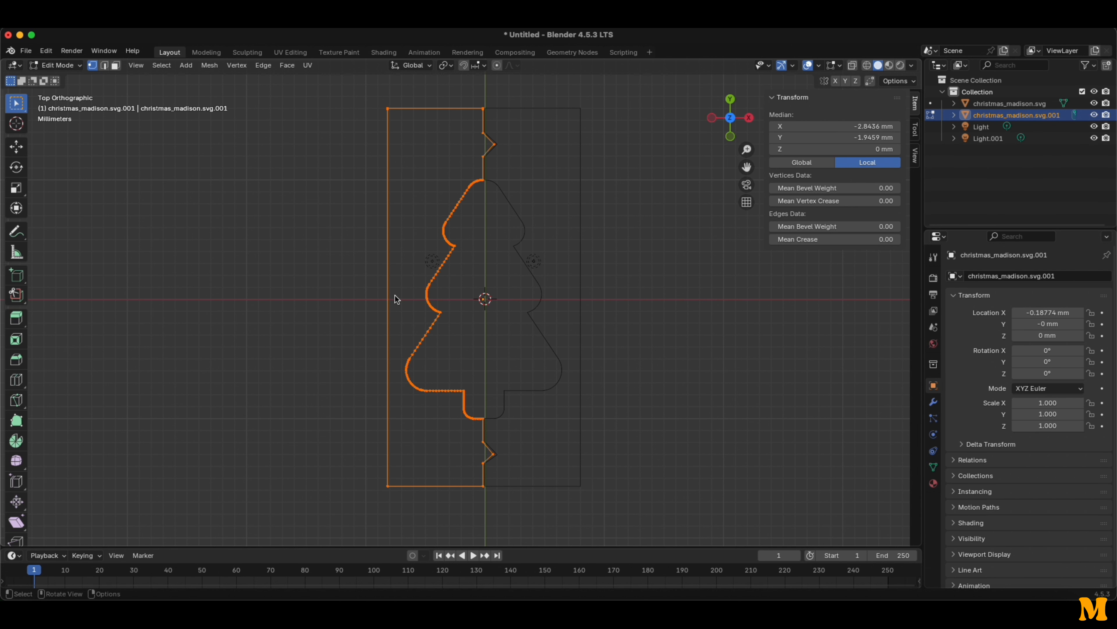
key(f)
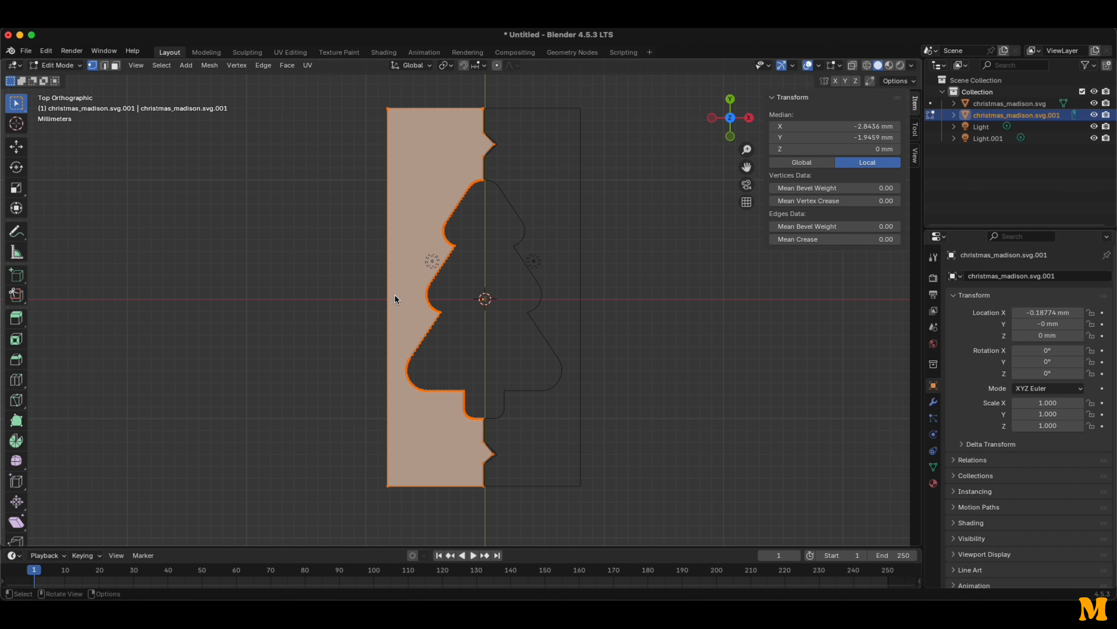
click(116, 66)
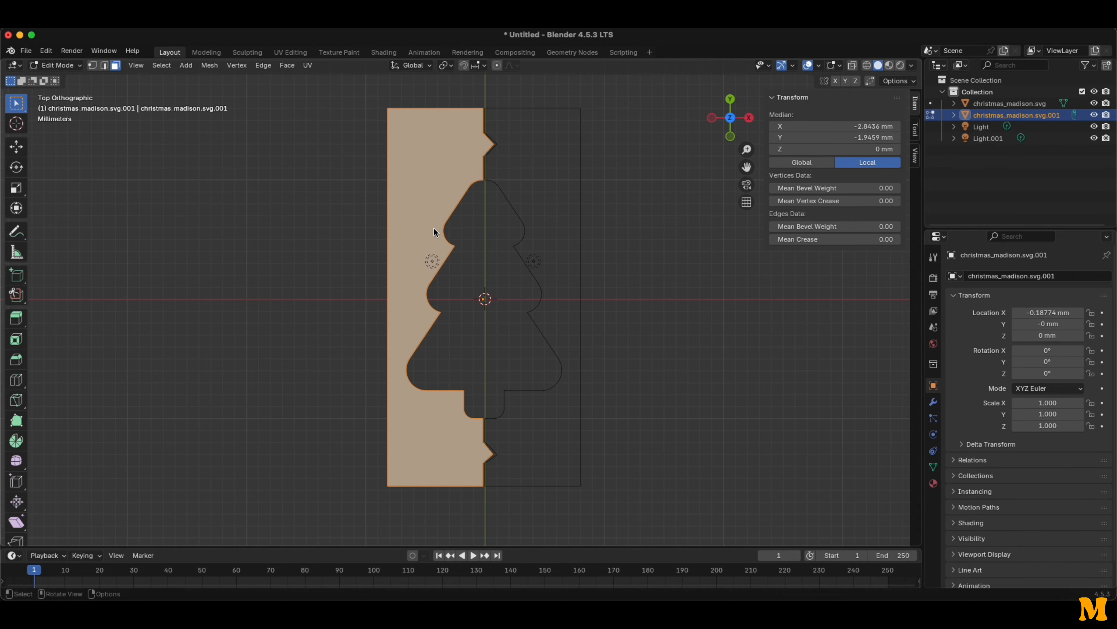
key(e)
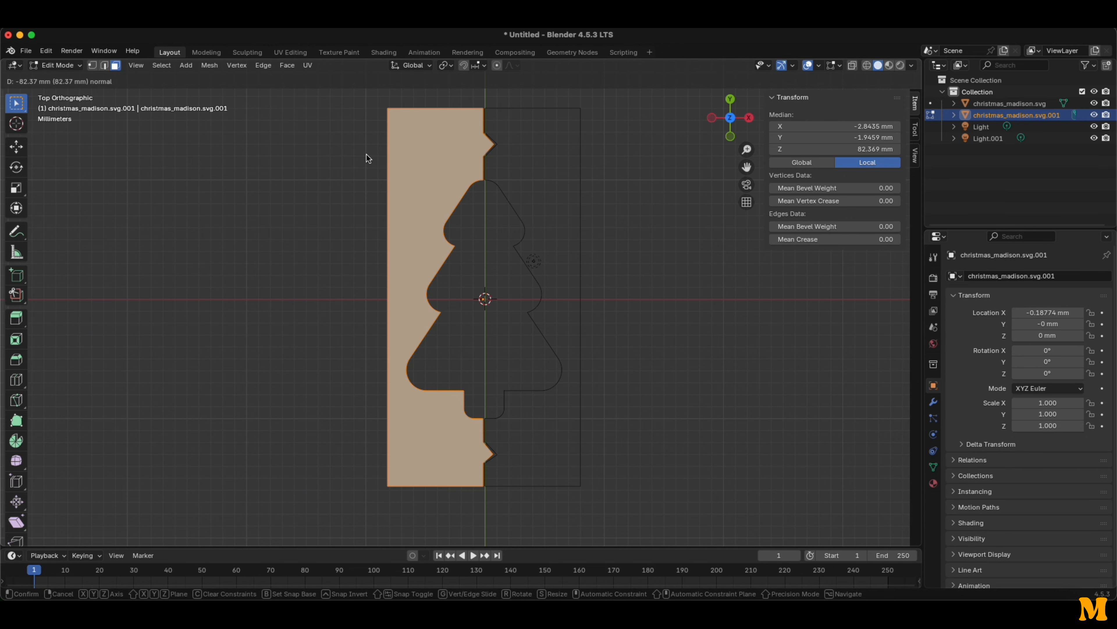
key(x)
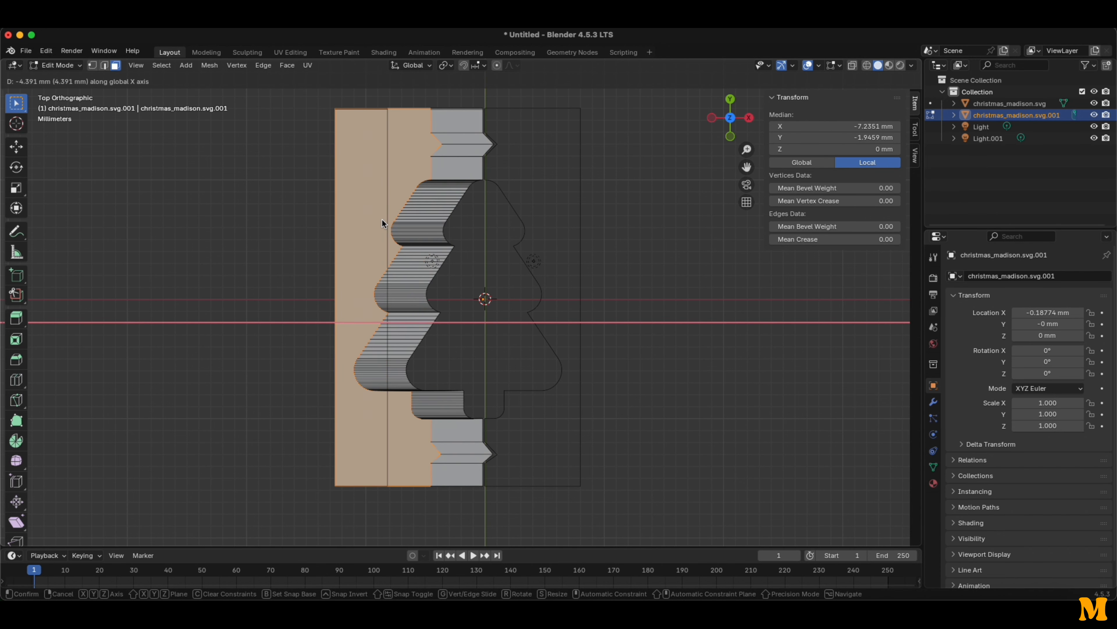
right_click(382, 218)
Extrude the mirrored half's filled face upward and set its median Z to 60 mm.
middle_drag(476, 309, 441, 274)
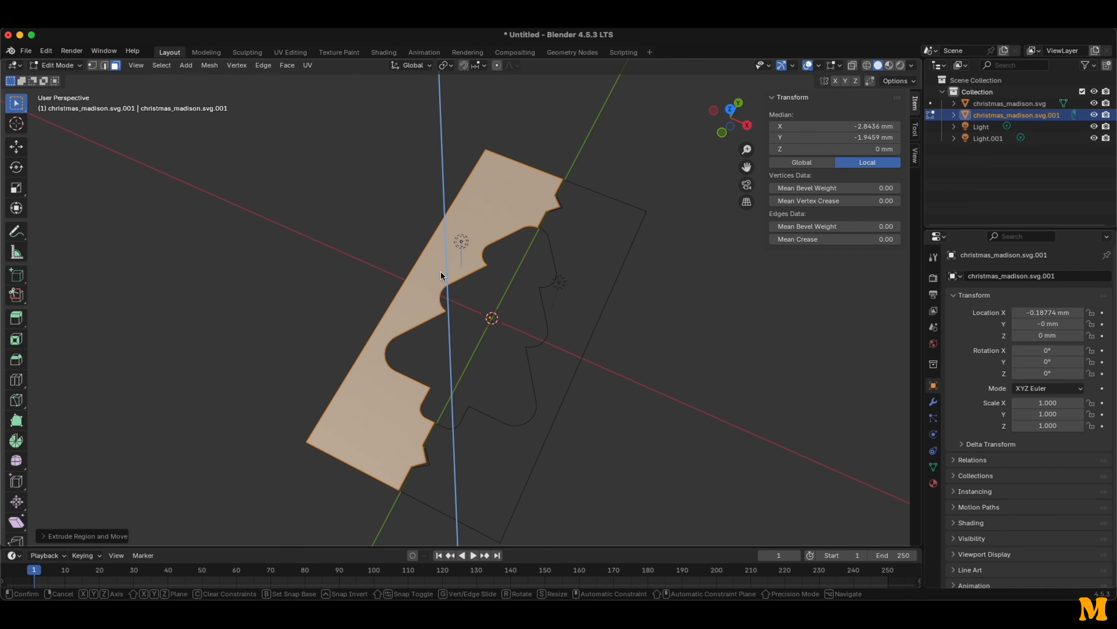
key(e)
click(413, 197)
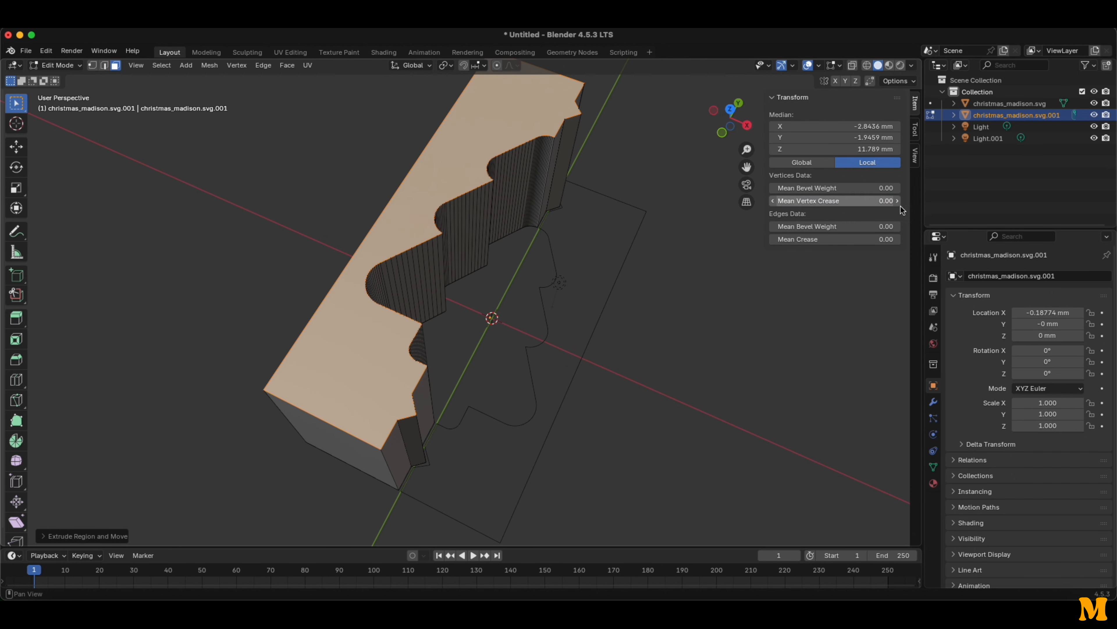
click(871, 149)
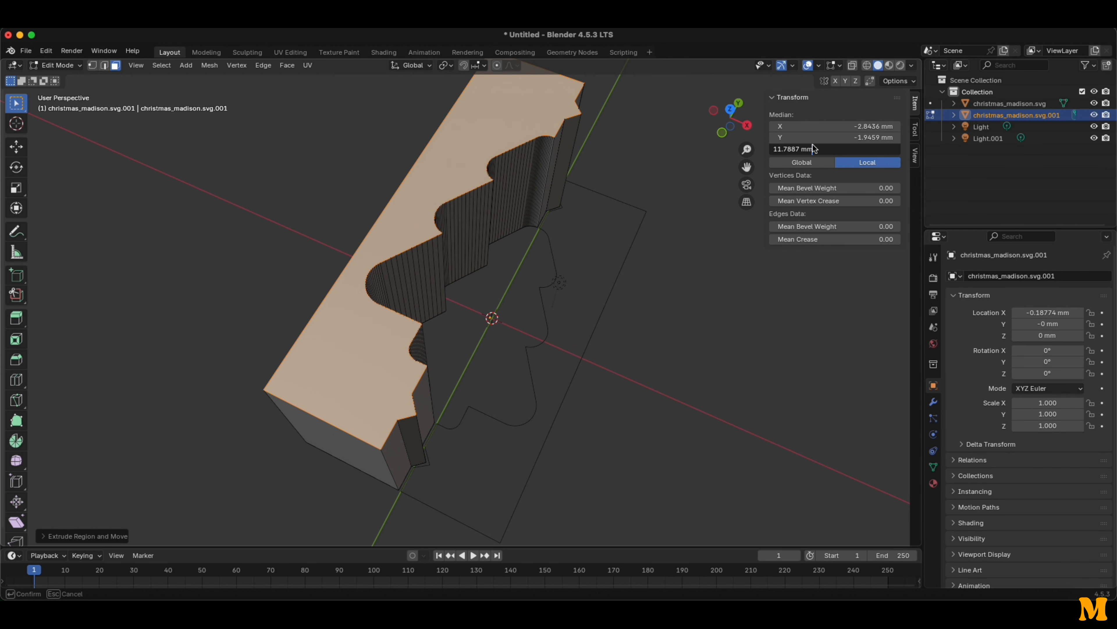
drag(813, 145, 658, 159)
text(60)
key(Return)
scroll(456, 304, down, 6)
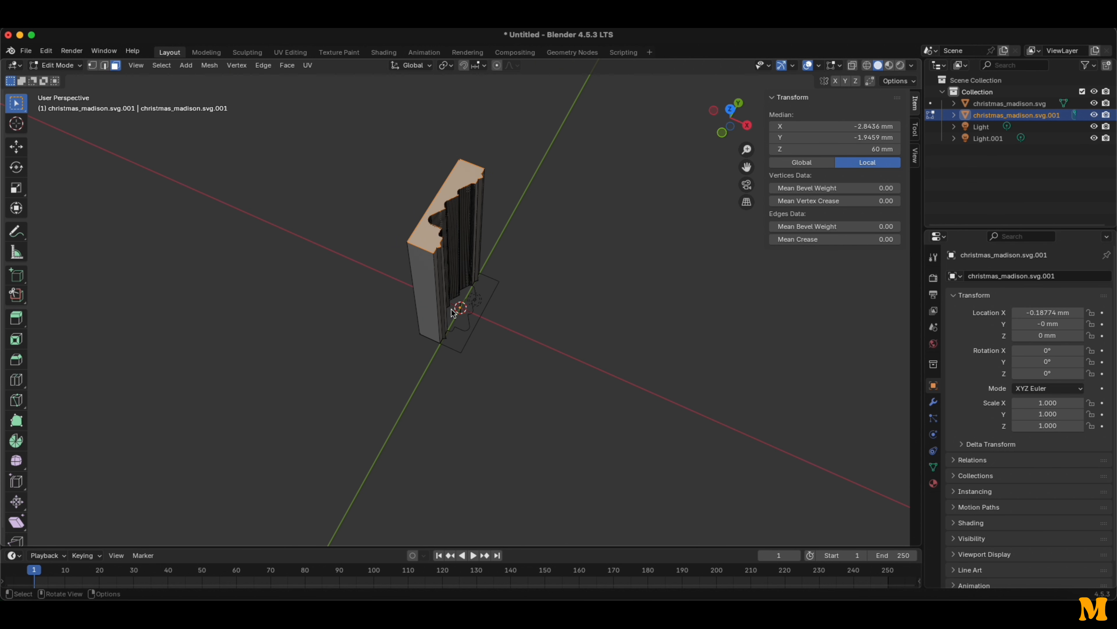
middle_drag(420, 336, 455, 391)
scroll(477, 276, up, 5)
scroll(404, 223, down, 4)
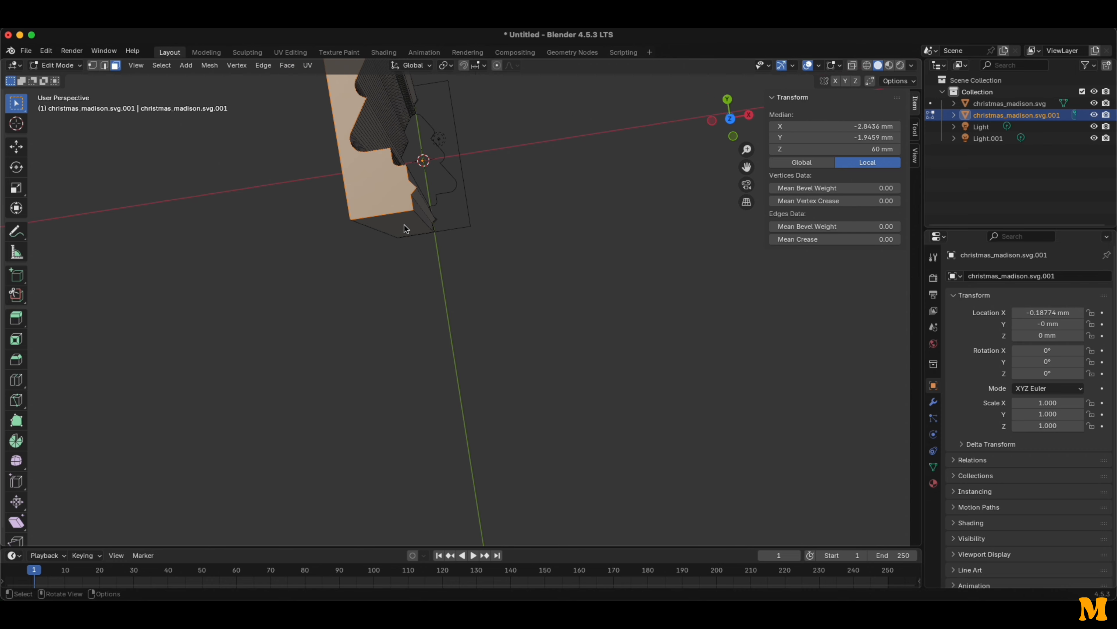
click(398, 206)
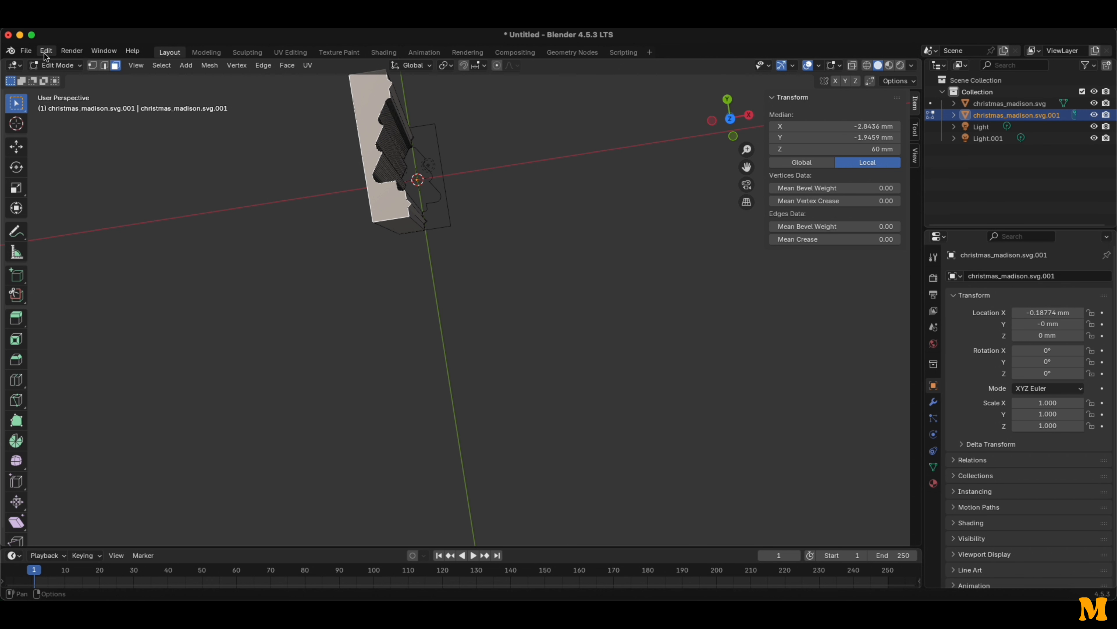
click(25, 50)
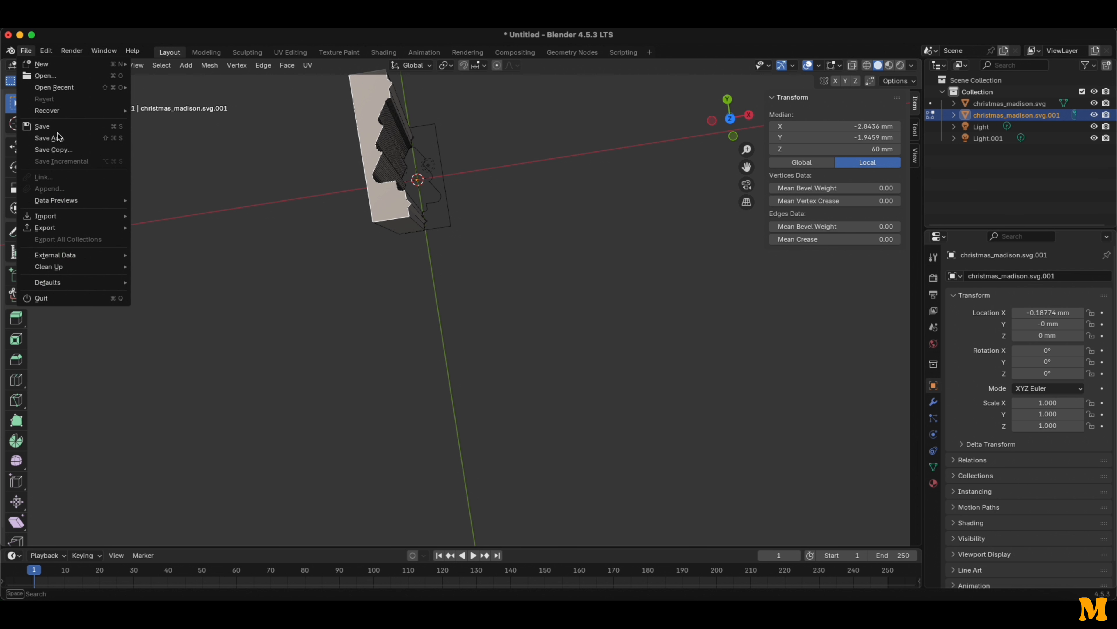
mouse_move(74, 226)
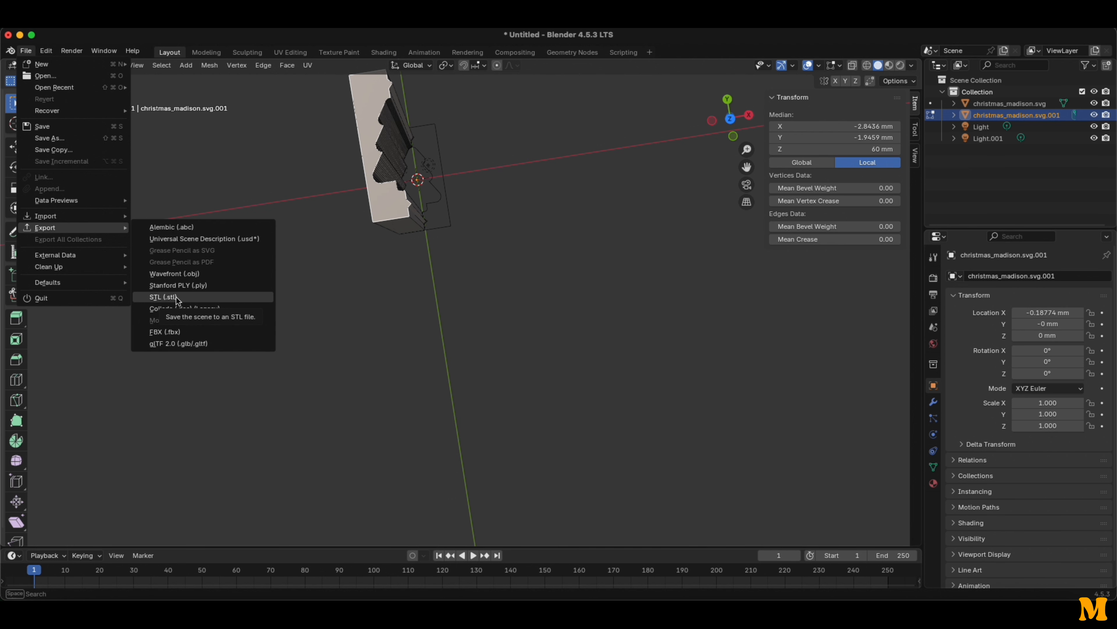
Hide the extruded mirrored half, christmas_madison.svg.001, leaving the original half-profile in view.
click(1095, 115)
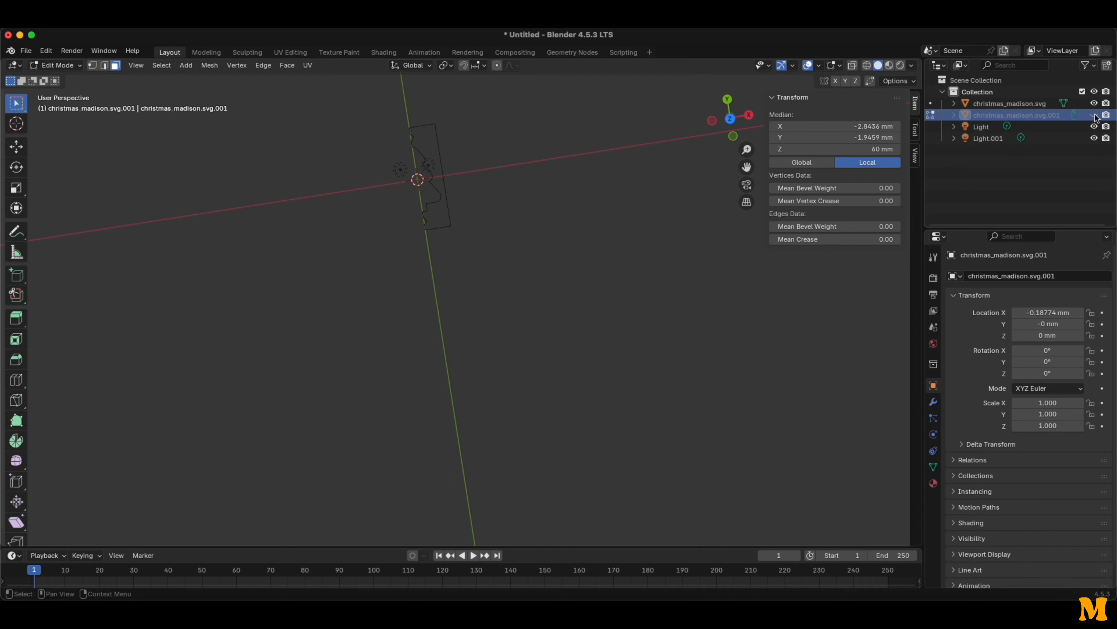
scroll(413, 172, up, 2)
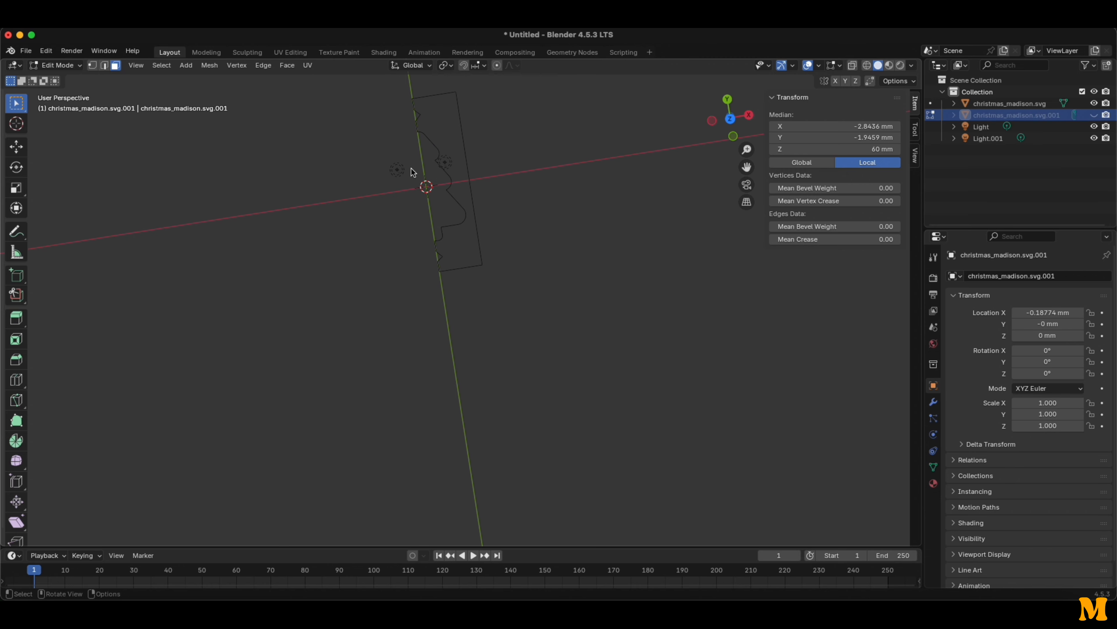
middle_drag(625, 253, 590, 285)
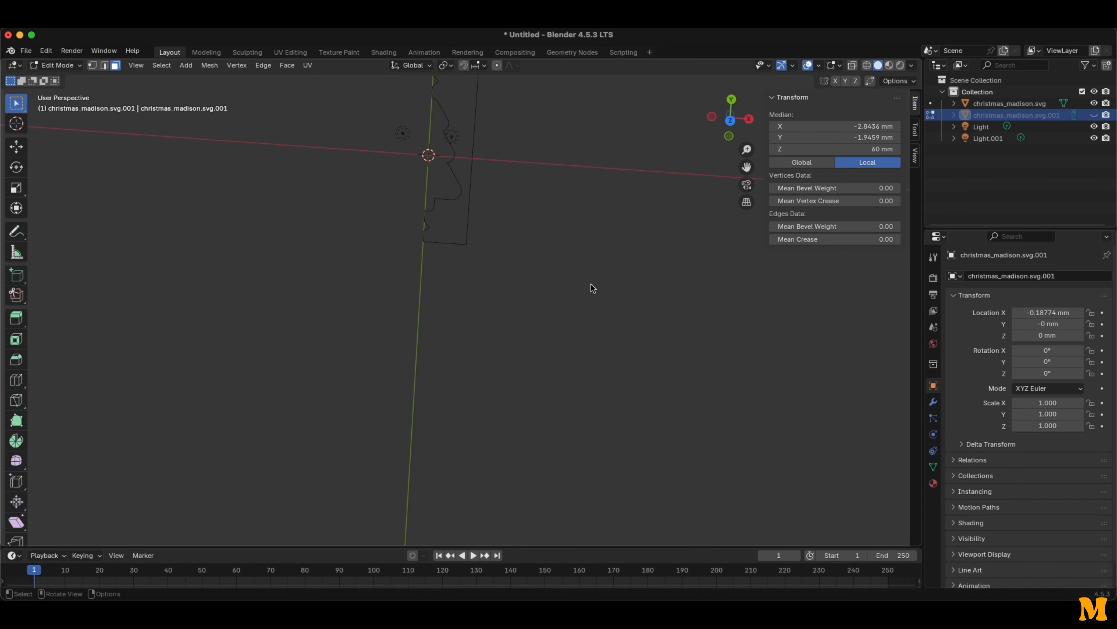
shift+middle_drag(568, 219, 597, 333)
scroll(597, 332, up, 2)
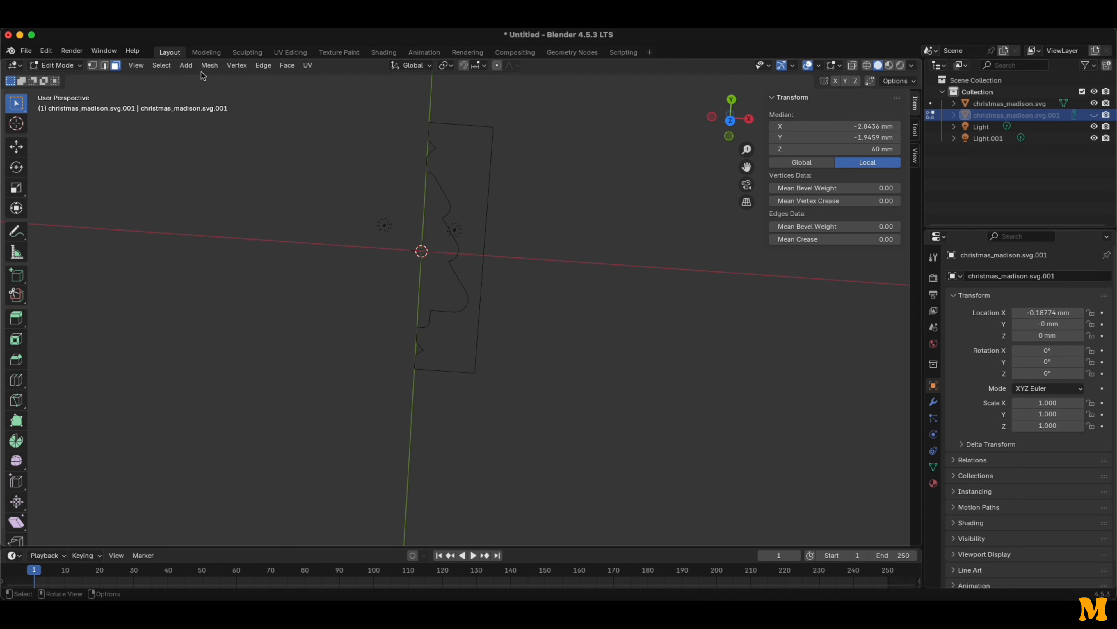
Return to Object Mode, select the original half-profile, christmas_madison.svg, and enter its Edit Mode in top view.
click(77, 70)
click(50, 78)
click(489, 137)
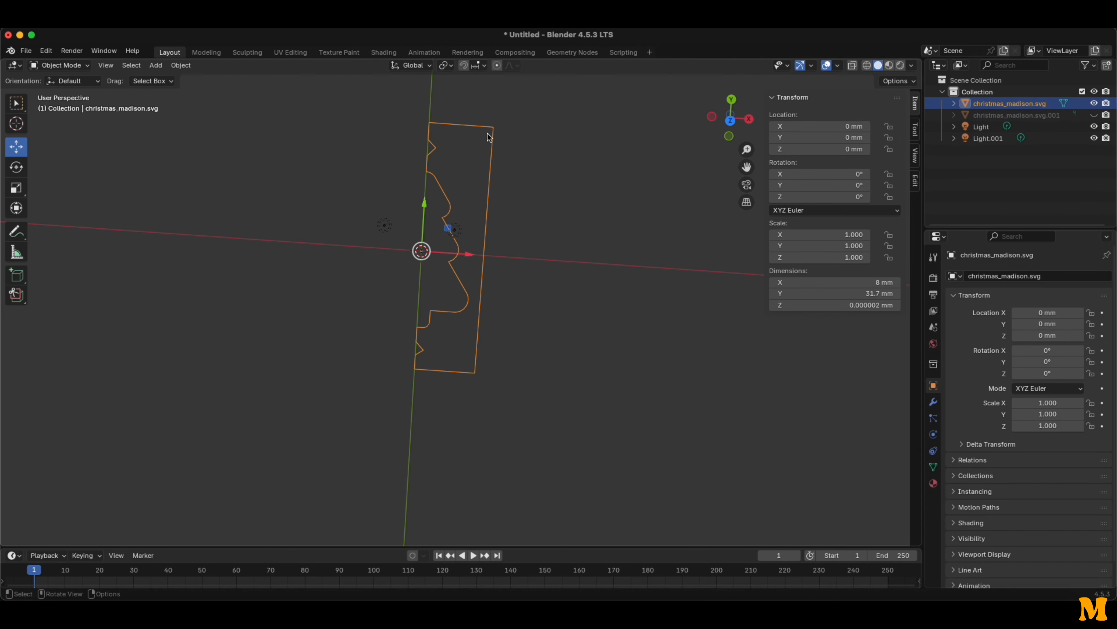
click(62, 64)
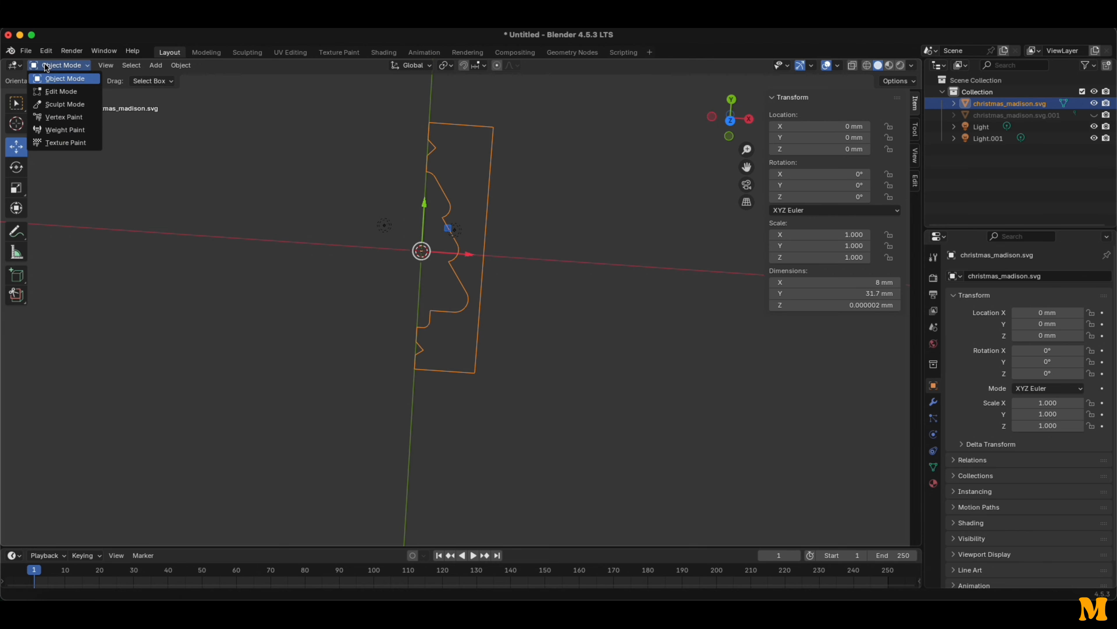
click(731, 120)
click(62, 64)
click(62, 90)
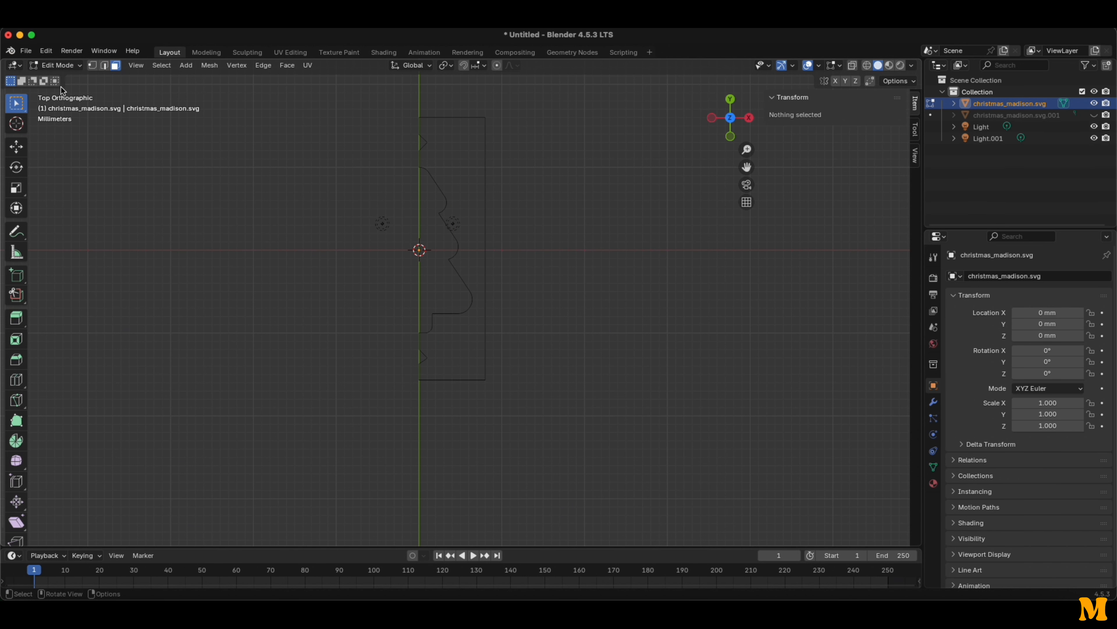
Select the original half's entire outline, fill it with a face using vertex selection and switch to face selection.
key(a)
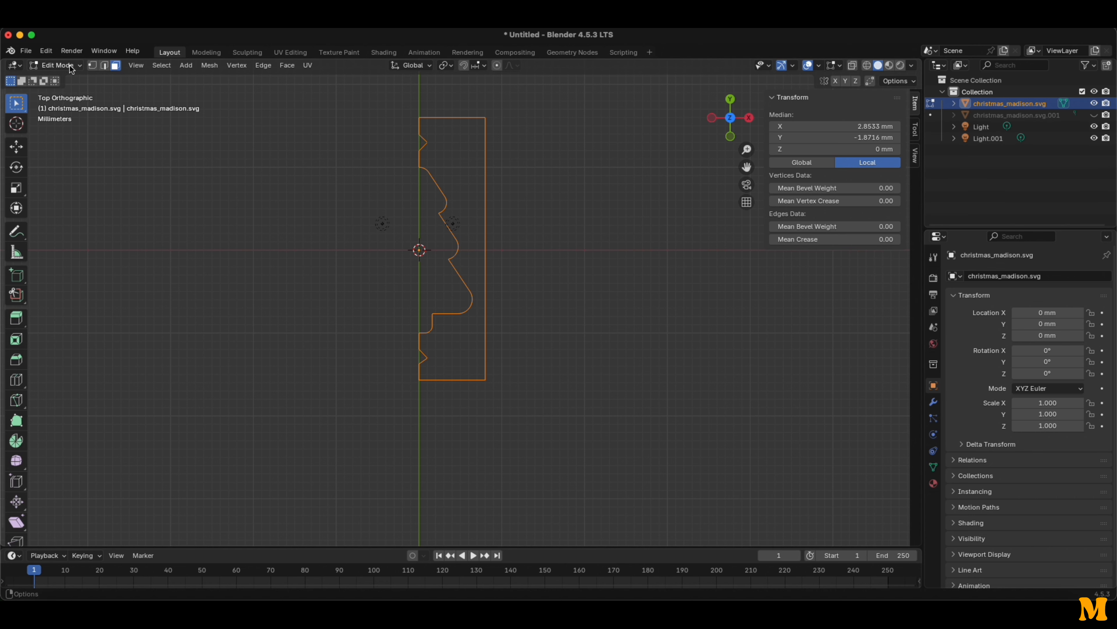
click(92, 65)
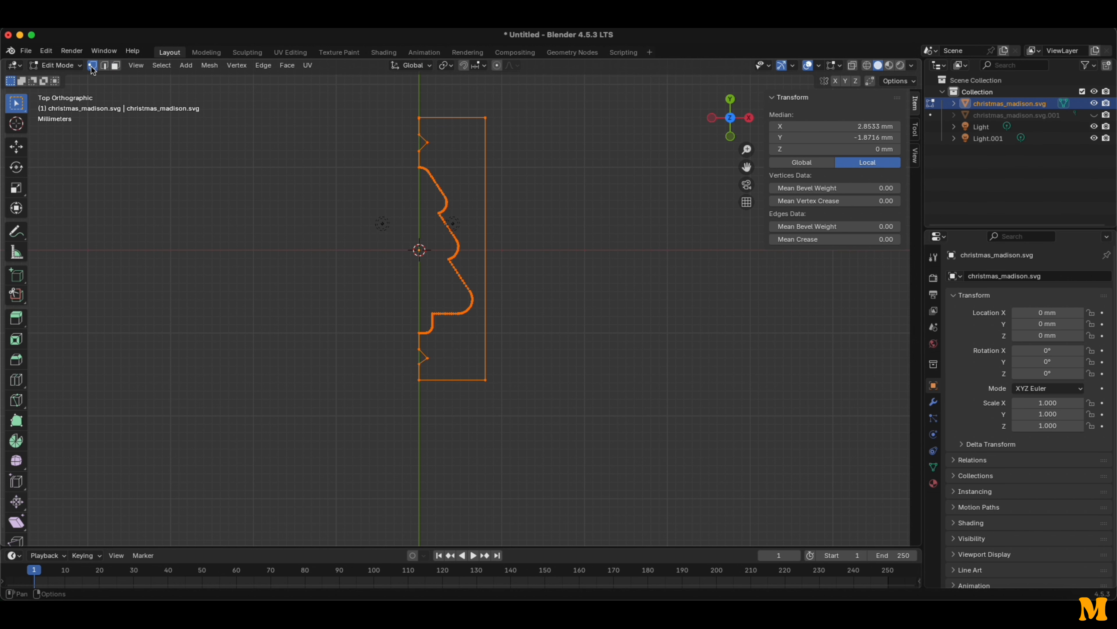
key(f)
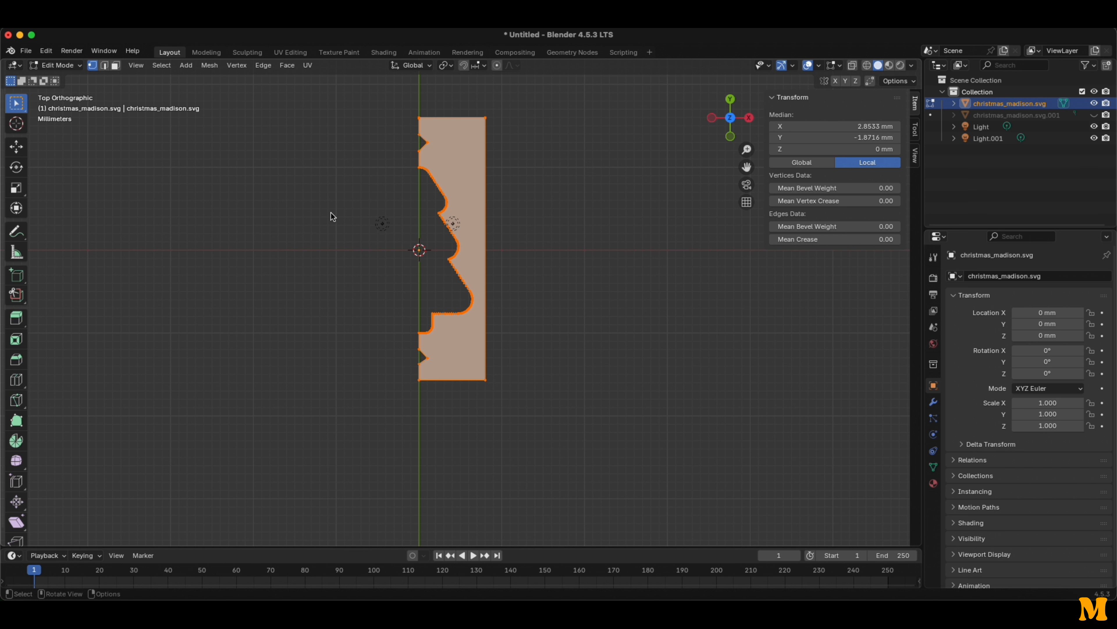
click(115, 65)
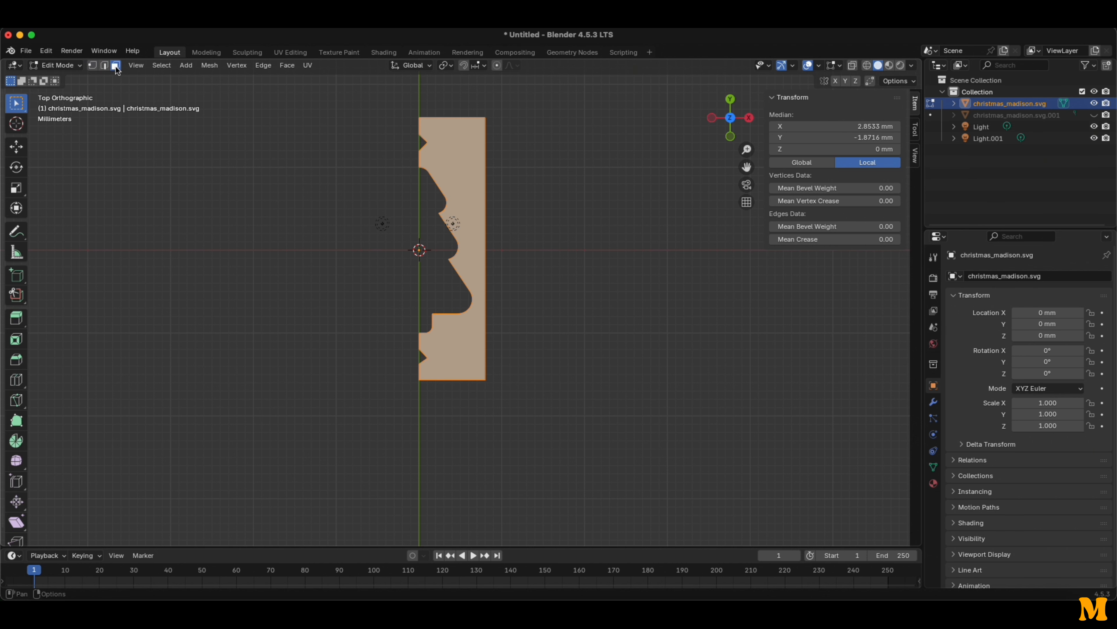
key(e)
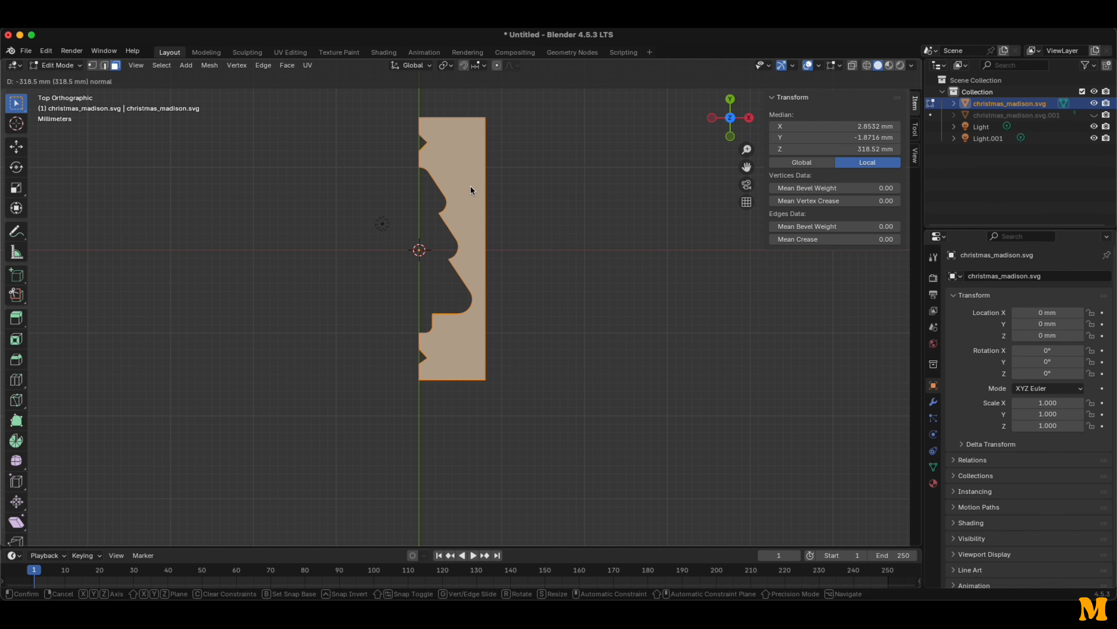
key(y)
key(x)
right_click(442, 285)
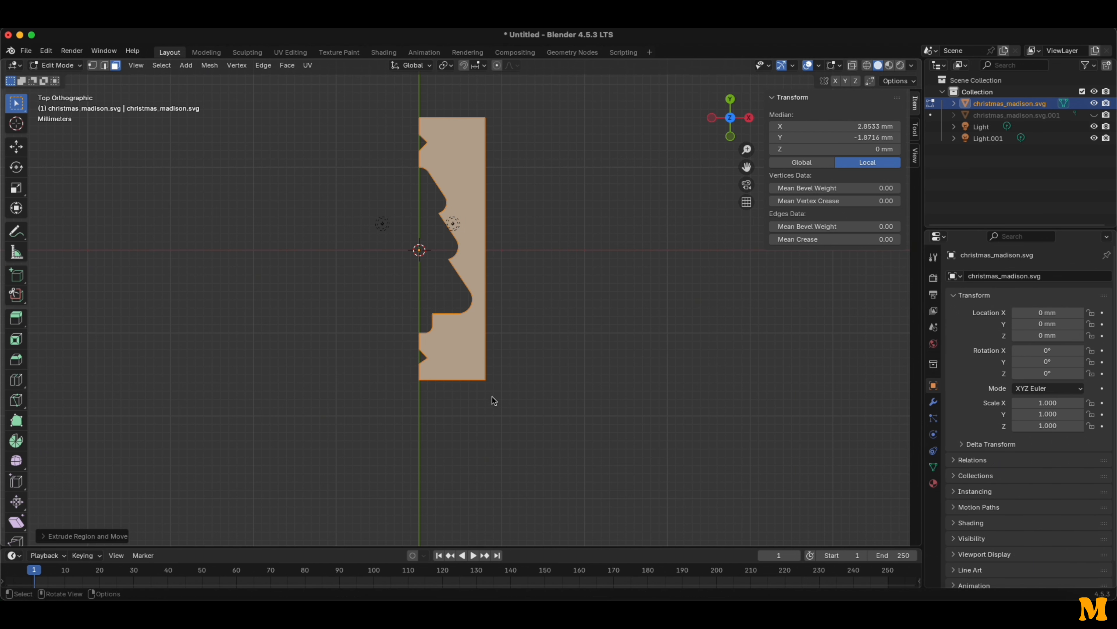
Extrude the original half's filled face upward and set its median Z to 60 mm.
middle_drag(492, 396, 452, 364)
key(e)
click(447, 291)
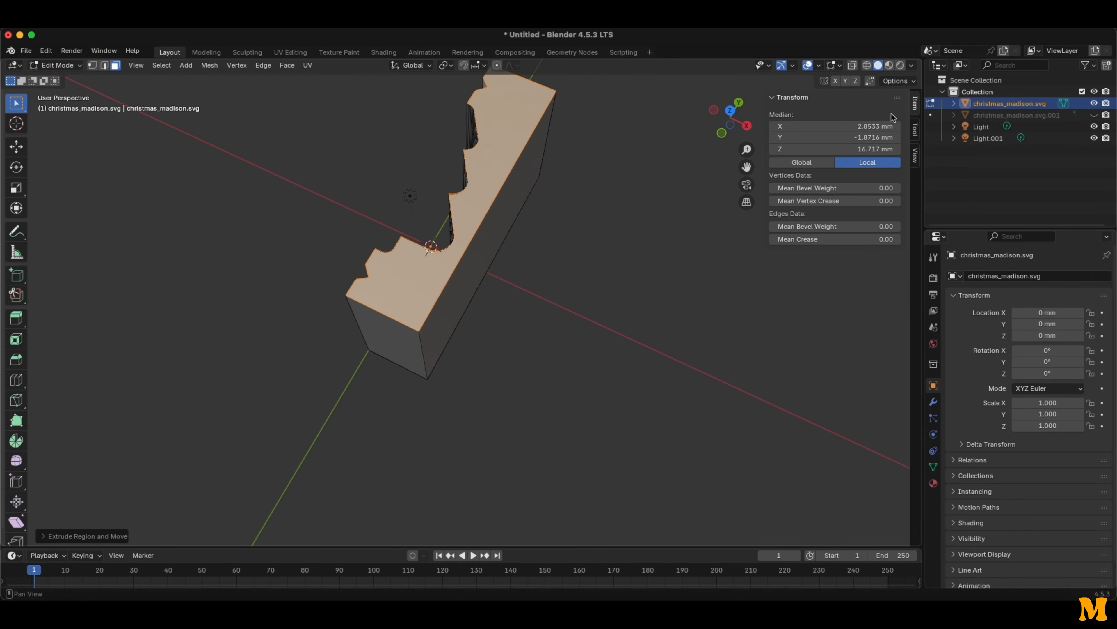
click(872, 149)
key(BackSpace)
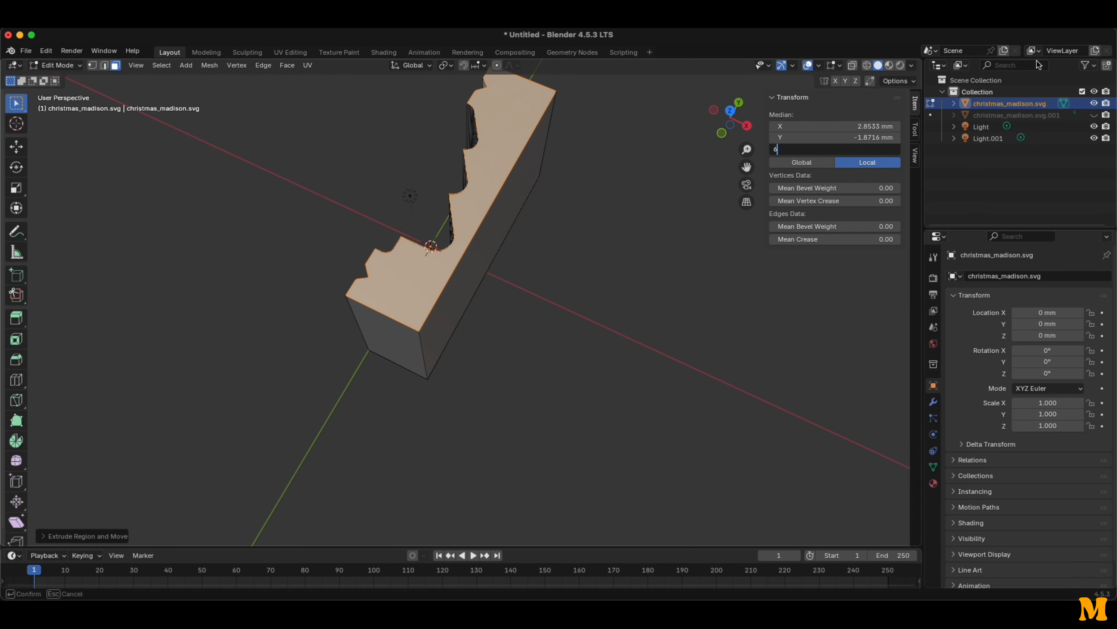
text(60mm)
key(Return)
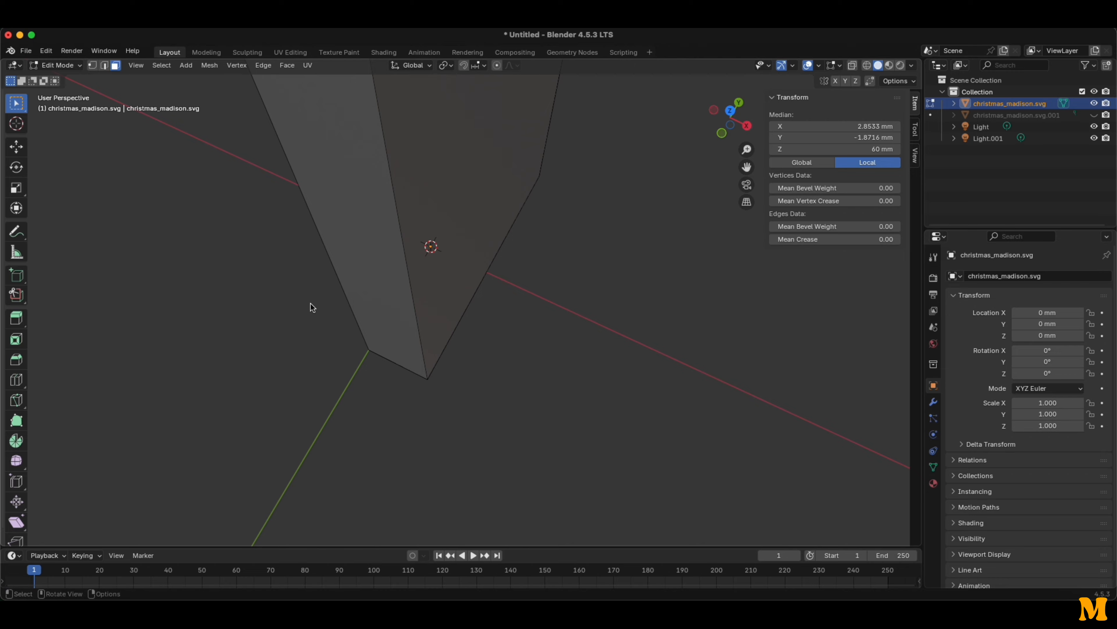
Unhide the mirrored half, christmas_madison.svg.001, and deselect the original half's face.
middle_drag(311, 304, 465, 310)
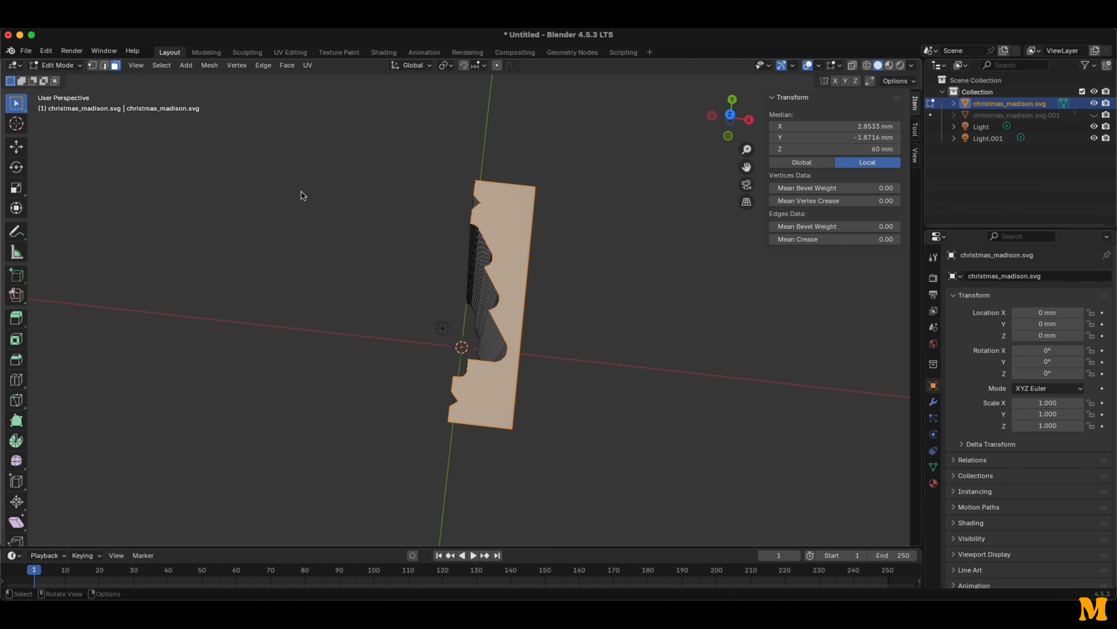
click(26, 51)
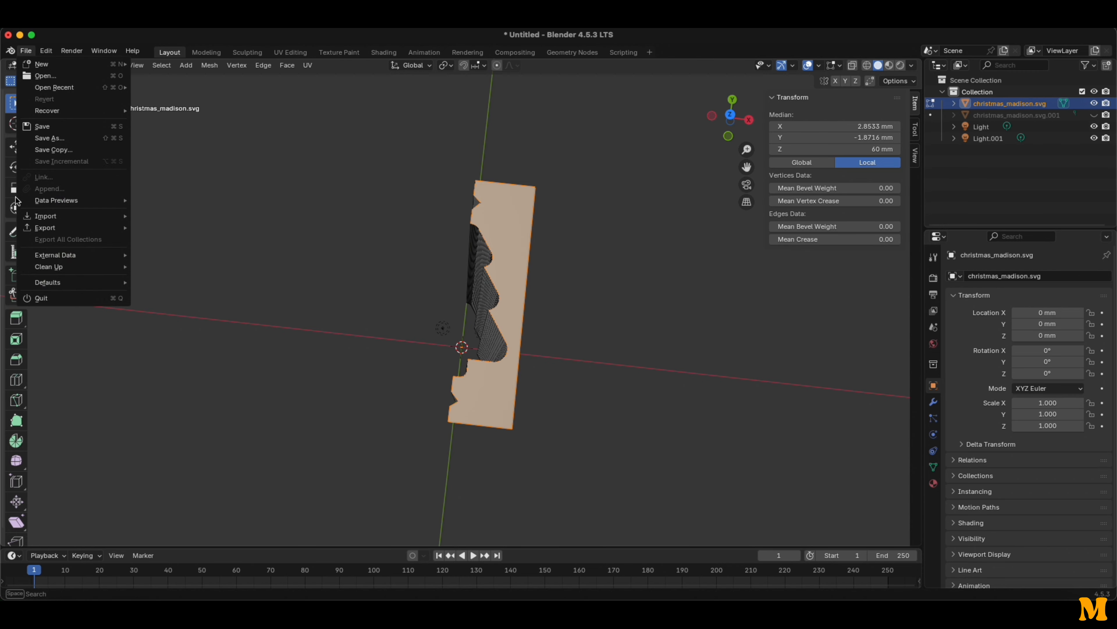
mouse_move(39, 228)
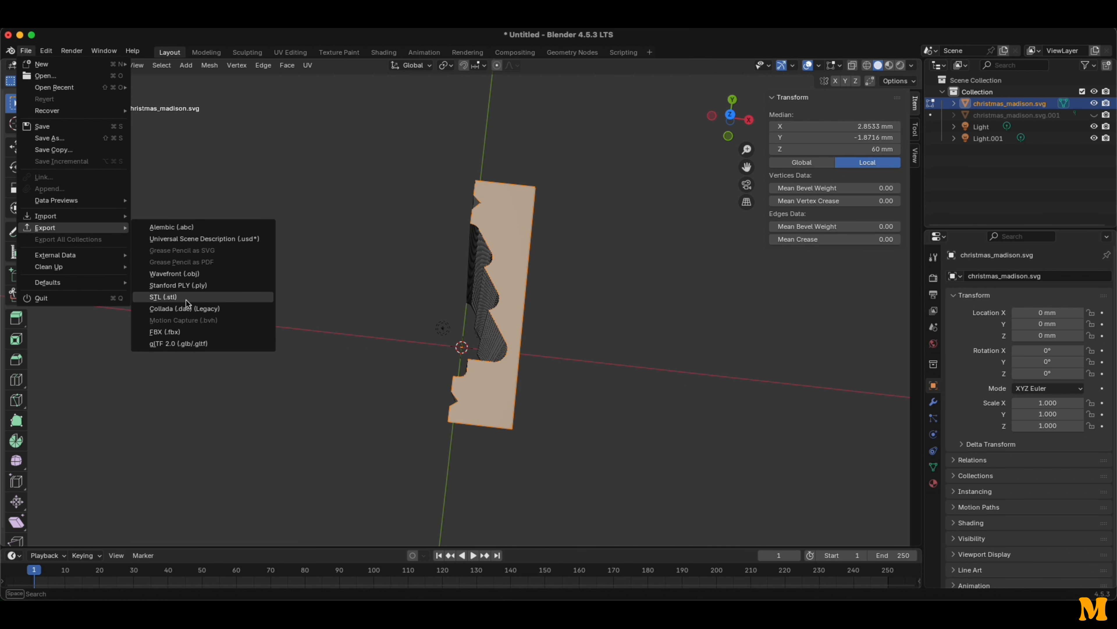
click(1094, 116)
click(599, 368)
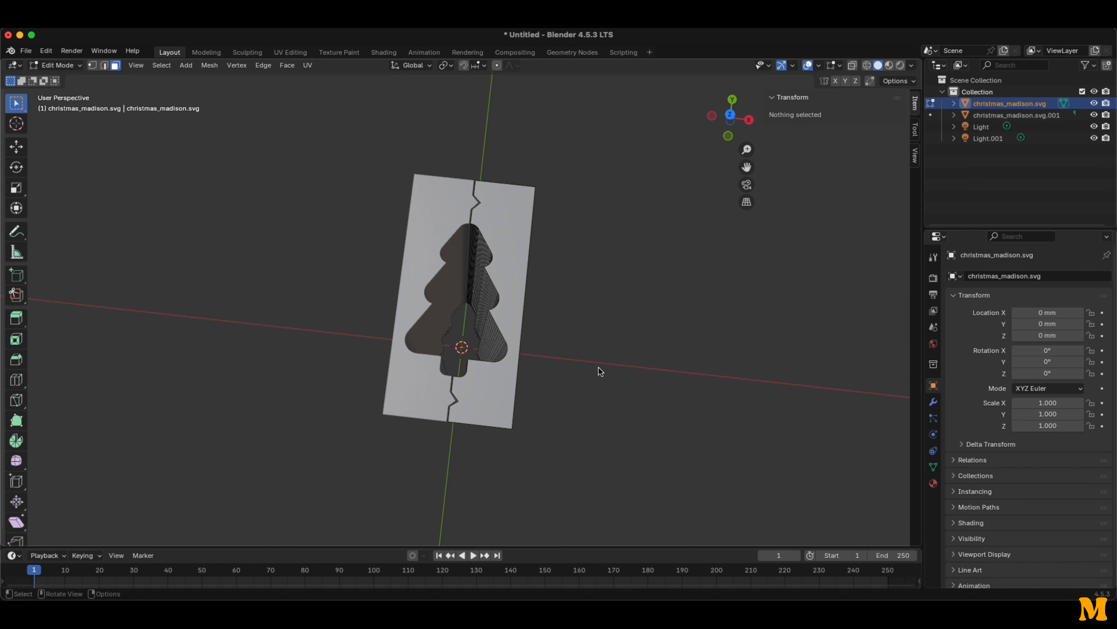
Examine the two extruded halves together from several angles, checking the tree-shaped cavity and the notched seam between them.
middle_drag(482, 438, 455, 443)
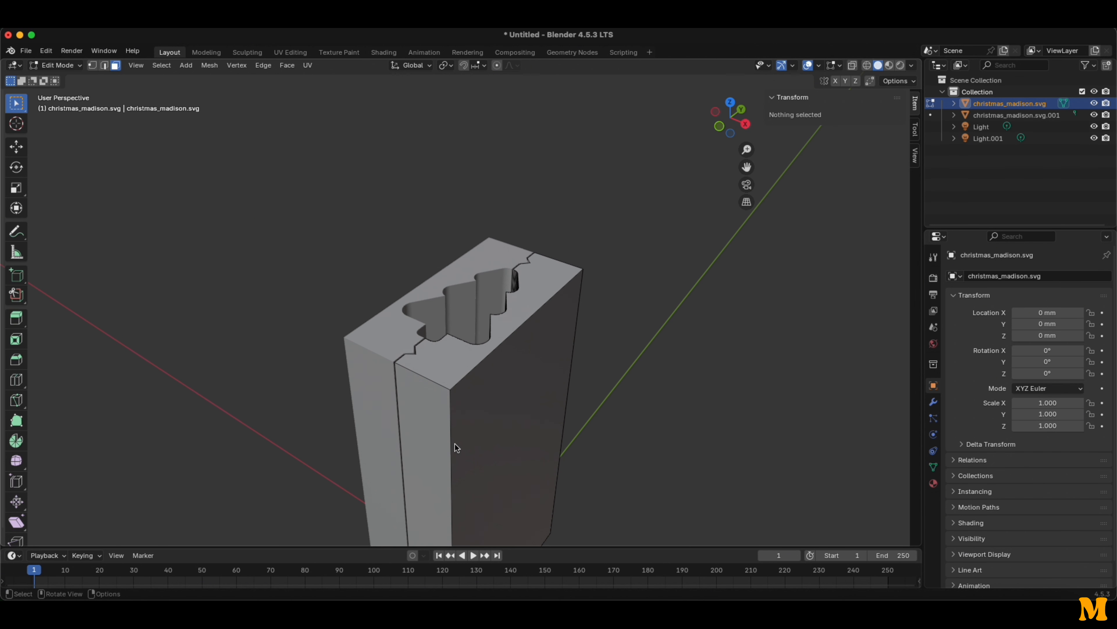
scroll(454, 443, down, 3)
scroll(452, 451, up, 5)
middle_drag(417, 364, 467, 396)
scroll(576, 132, up, 4)
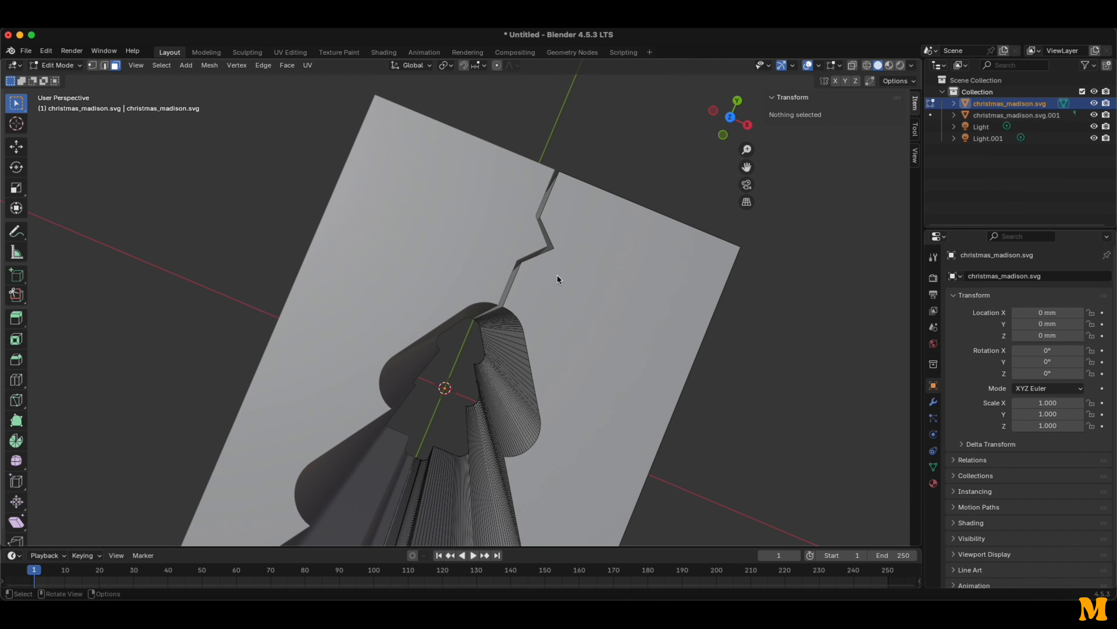
scroll(546, 253, up, 3)
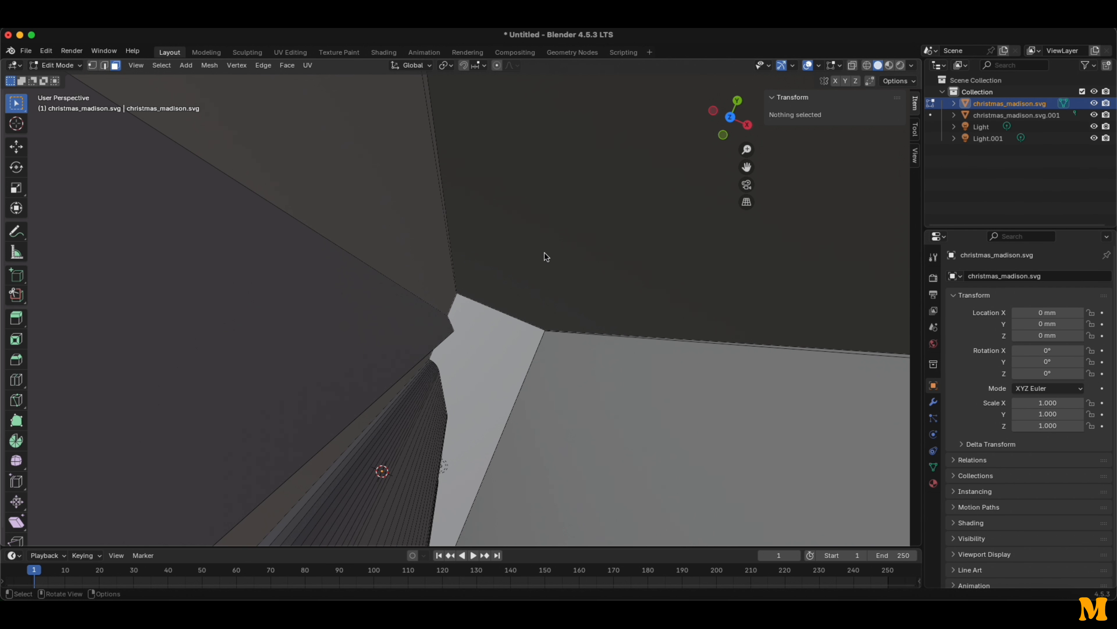
scroll(545, 252, down, 6)
middle_drag(544, 251, 521, 342)
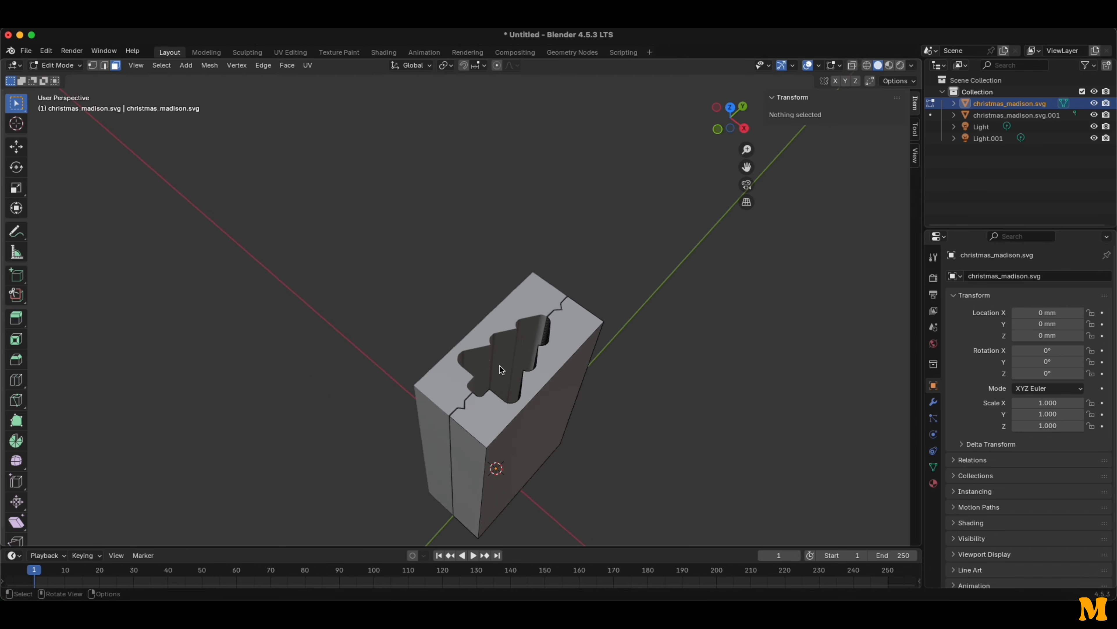
scroll(499, 366, up, 2)
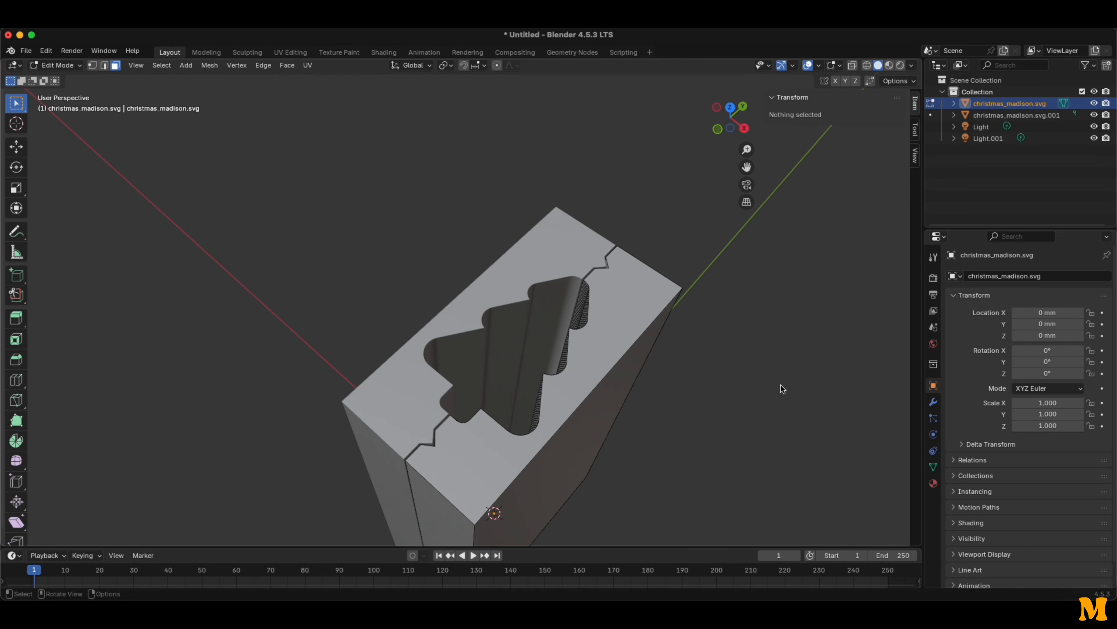
scroll(633, 407, down, 3)
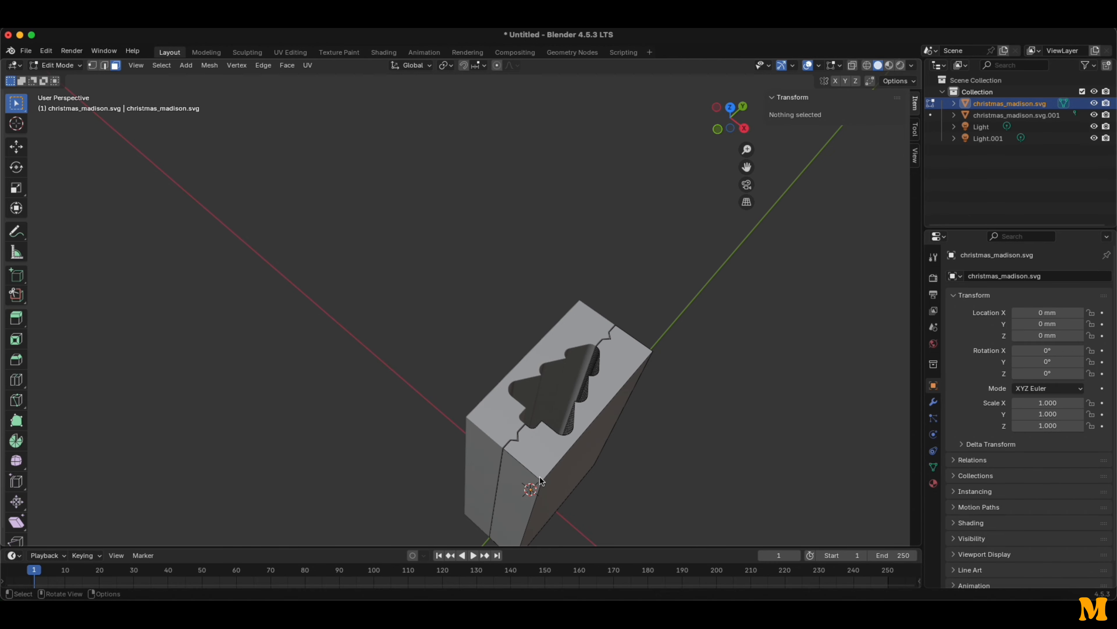
scroll(539, 476, up, 3)
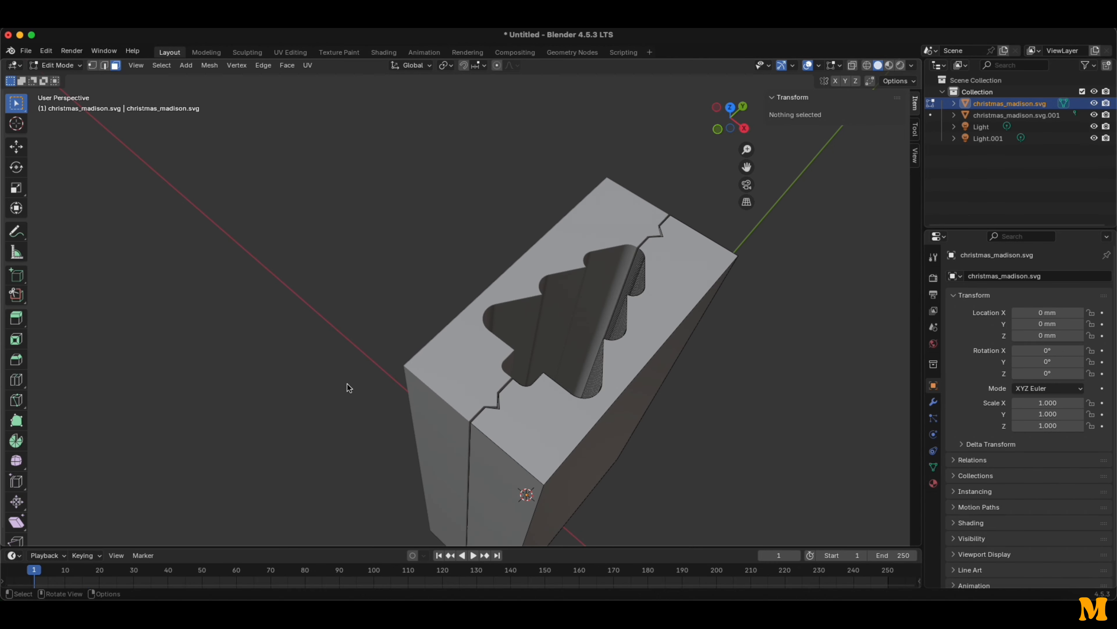